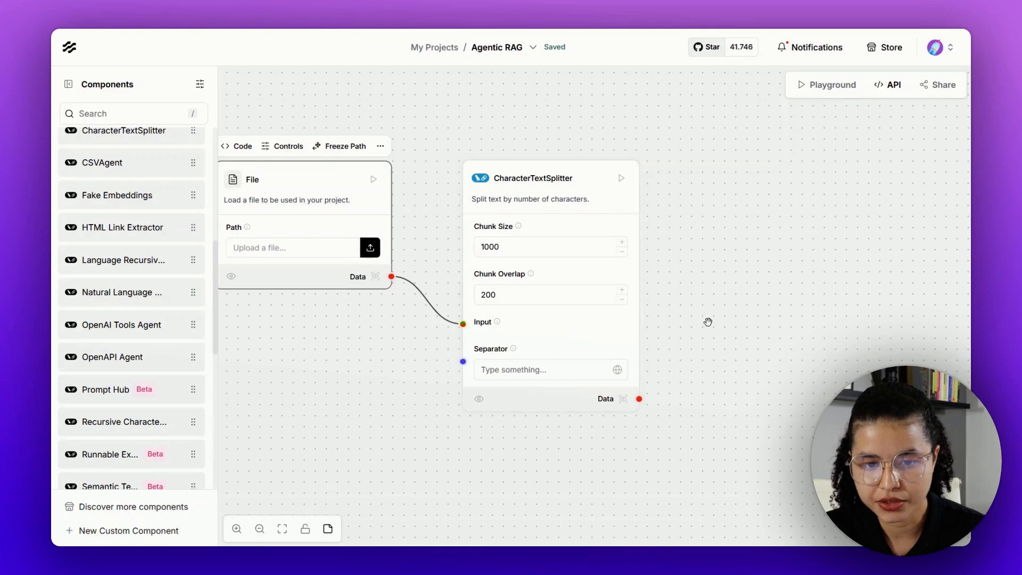
# - Find the Pinecone vector store component and place it in the flow beside the CharacterTextSplitter
pyautogui.moveTo(707, 322)
pyautogui.mouseDown()
pyautogui.moveTo(638, 321)
pyautogui.moveTo(719, 323)
pyautogui.mouseUp()
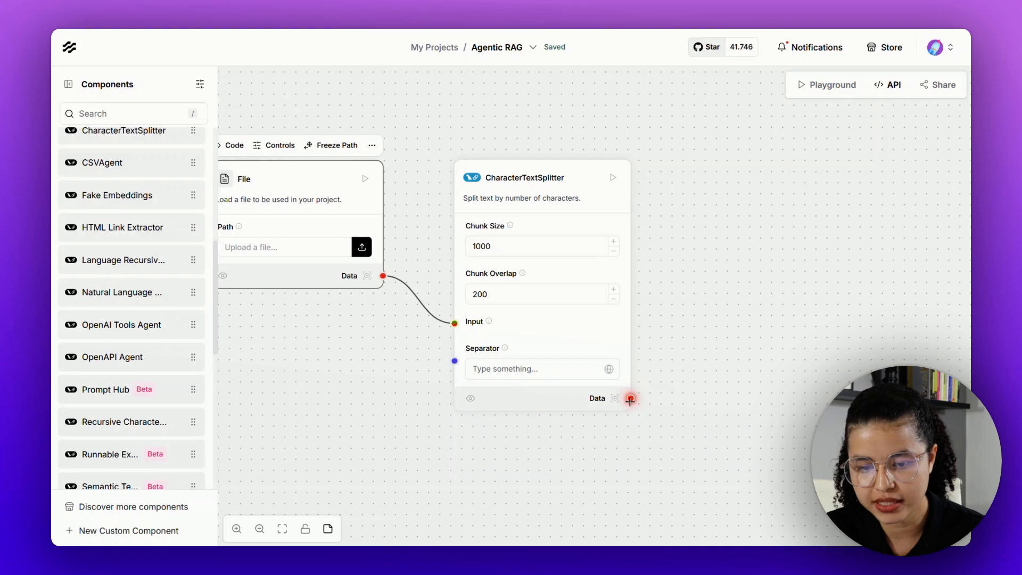
pyautogui.moveTo(631, 400)
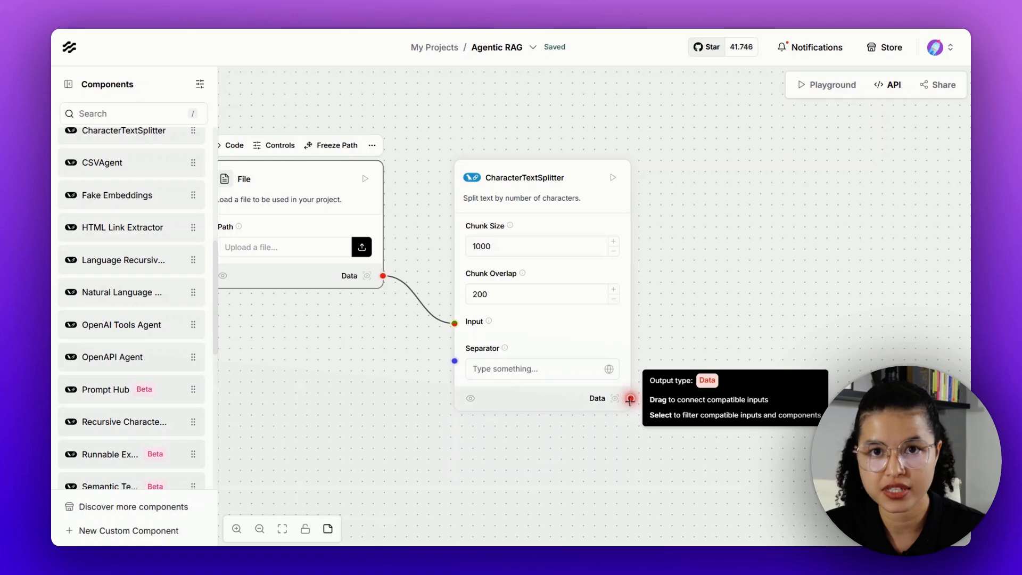
pyautogui.click(84, 113)
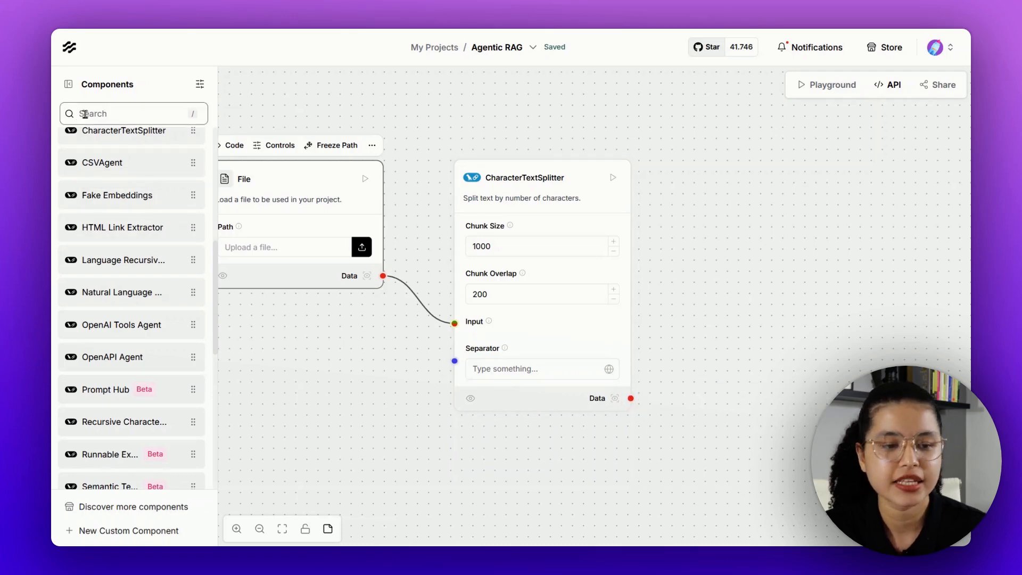
pyautogui.write('p')
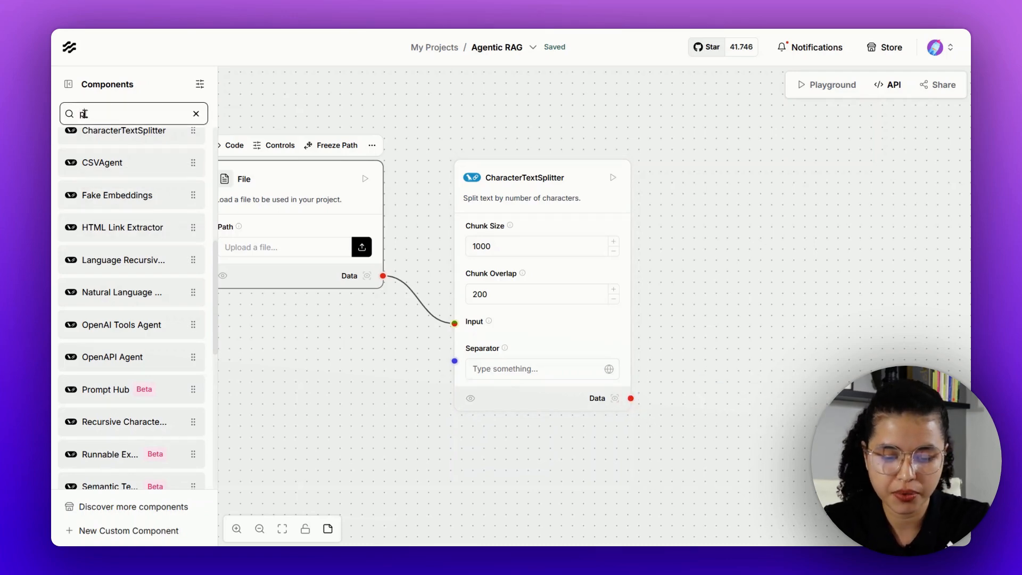
pyautogui.write('ine')
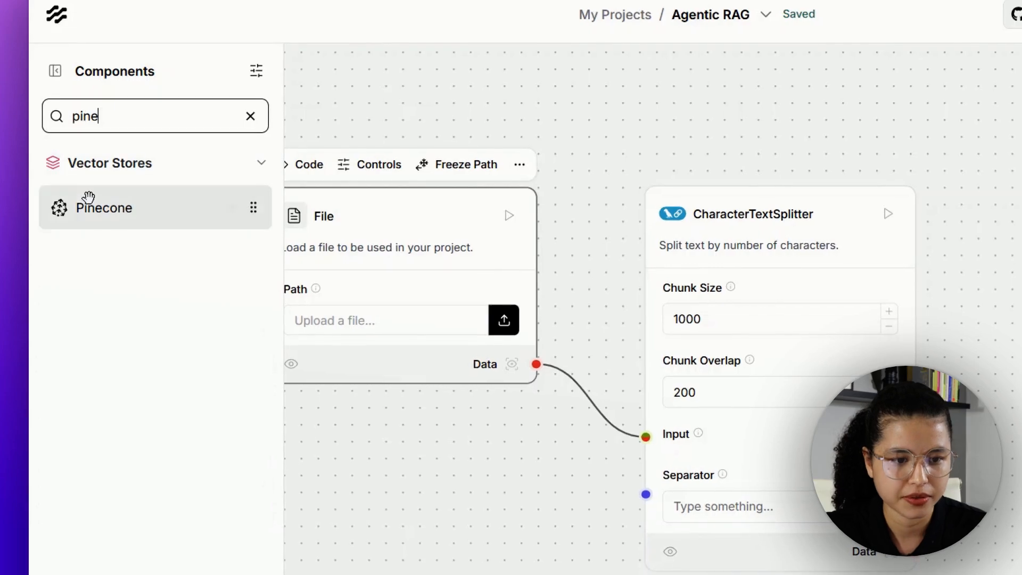
pyautogui.moveTo(89, 197); pyautogui.dragTo(1019, 316)
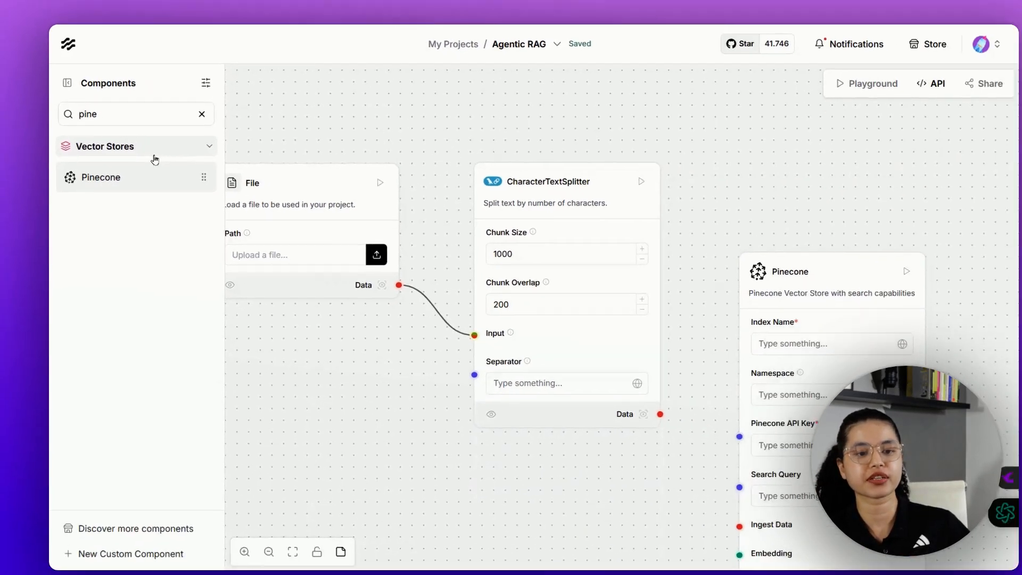
pyautogui.moveTo(791, 297); pyautogui.dragTo(786, 229)
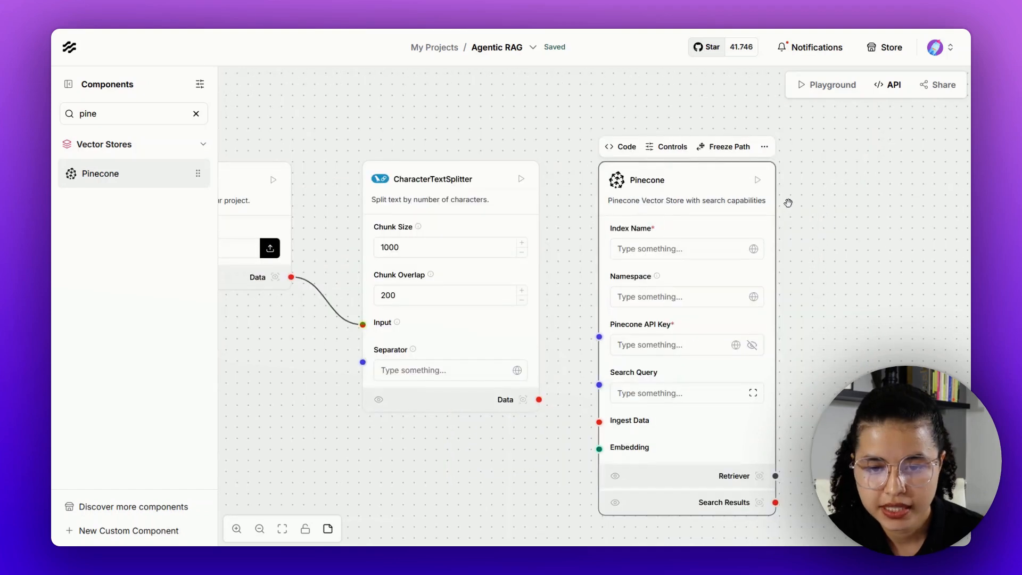
pyautogui.moveTo(628, 174); pyautogui.dragTo(630, 172)
pyautogui.click(638, 248)
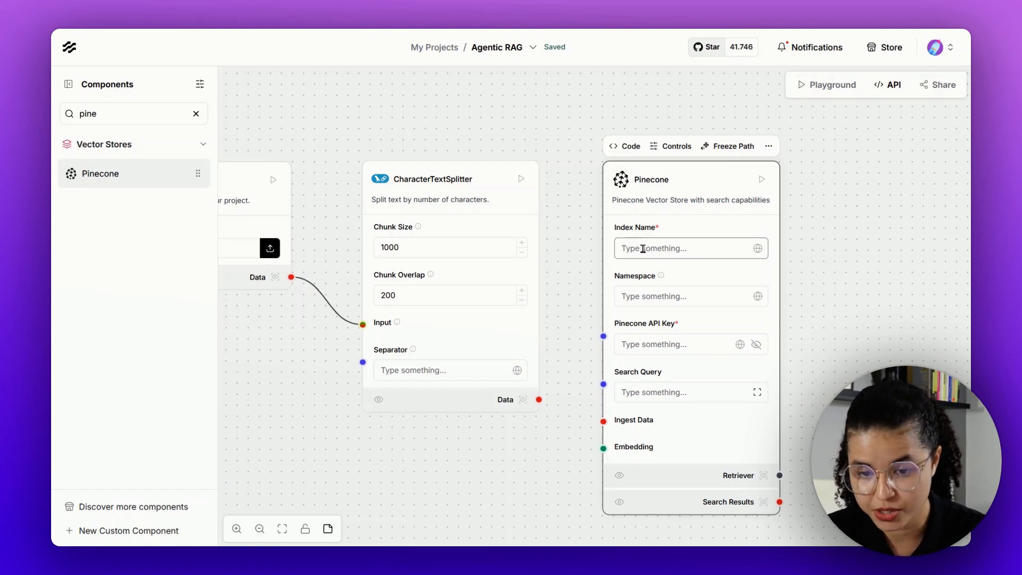
pyautogui.click(633, 299)
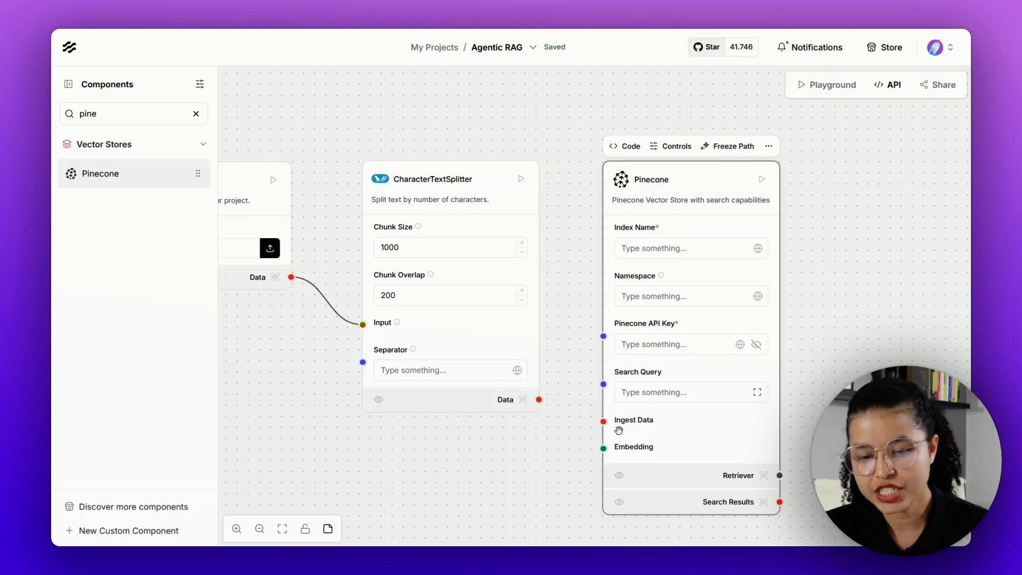
# - Connect the CharacterTextSplitter's Data output to the Ingest Data input of the Pinecone component
pyautogui.scroll(1, 640, 432)
pyautogui.moveTo(640, 432); pyautogui.dragTo(626, 426)
pyautogui.scroll(-3, 498, 471)
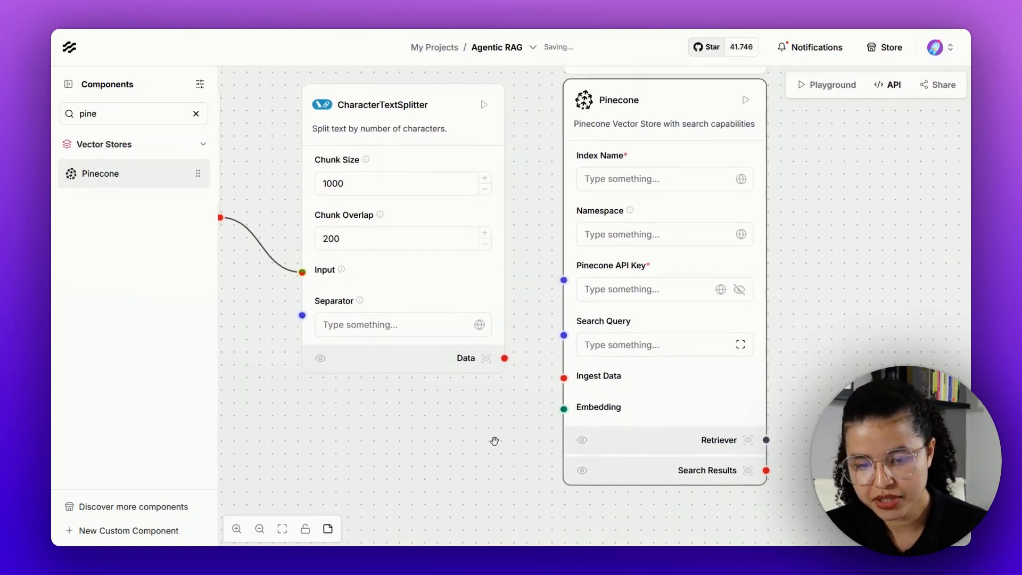
pyautogui.moveTo(595, 401); pyautogui.dragTo(610, 402)
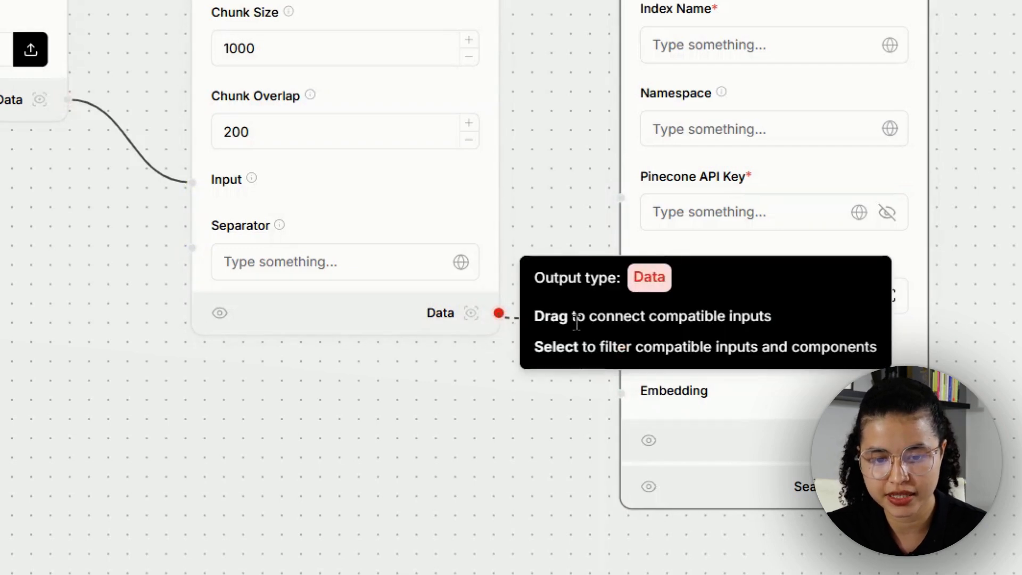
pyautogui.moveTo(508, 314); pyautogui.dragTo(621, 347)
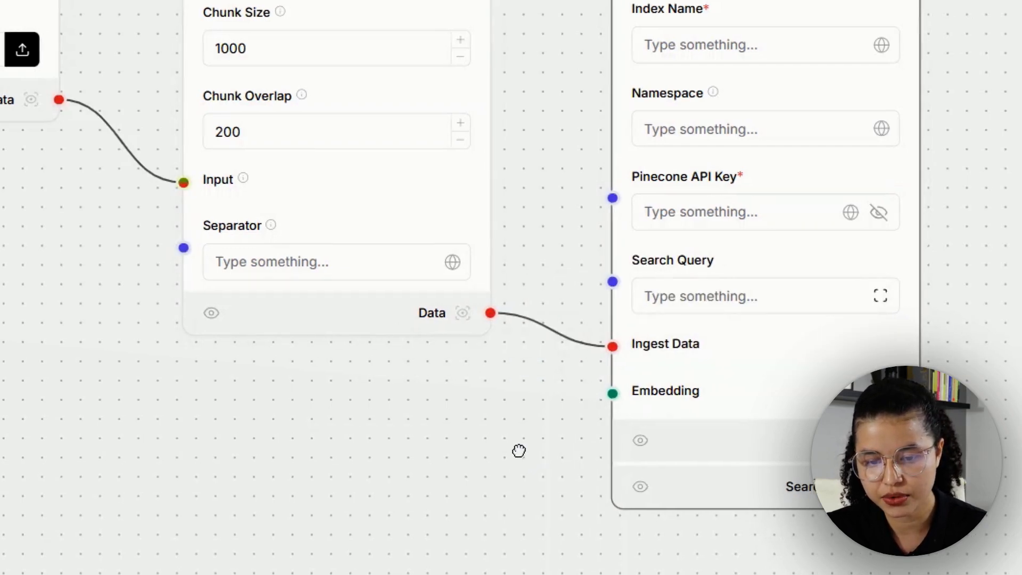
pyautogui.scroll(-2, 519, 449)
pyautogui.moveTo(520, 410); pyautogui.dragTo(538, 408)
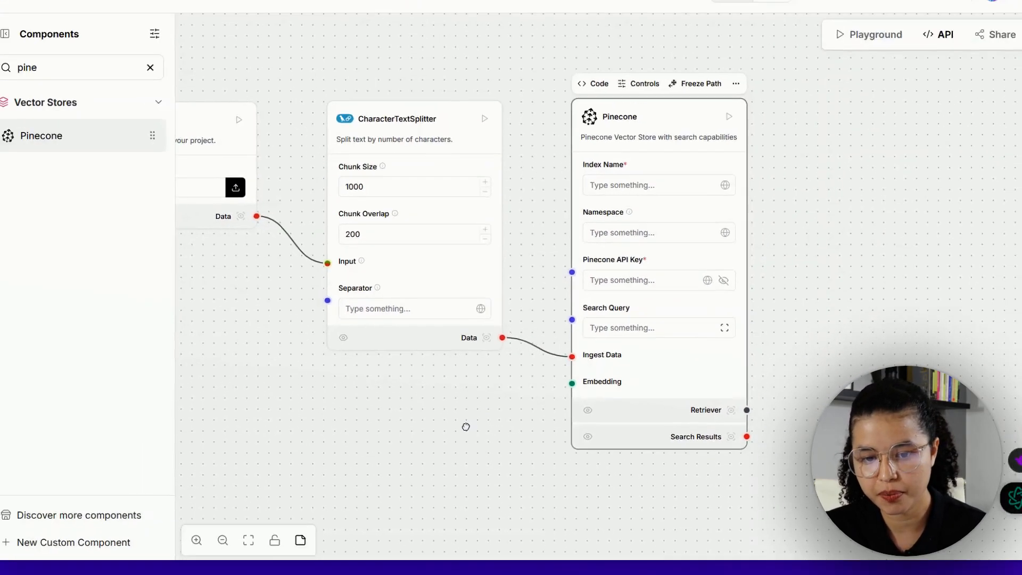
# - Search the components for "embed" and place an OpenAI Embeddings component below the CharacterTextSplitter
pyautogui.moveTo(655, 232); pyautogui.dragTo(649, 240)
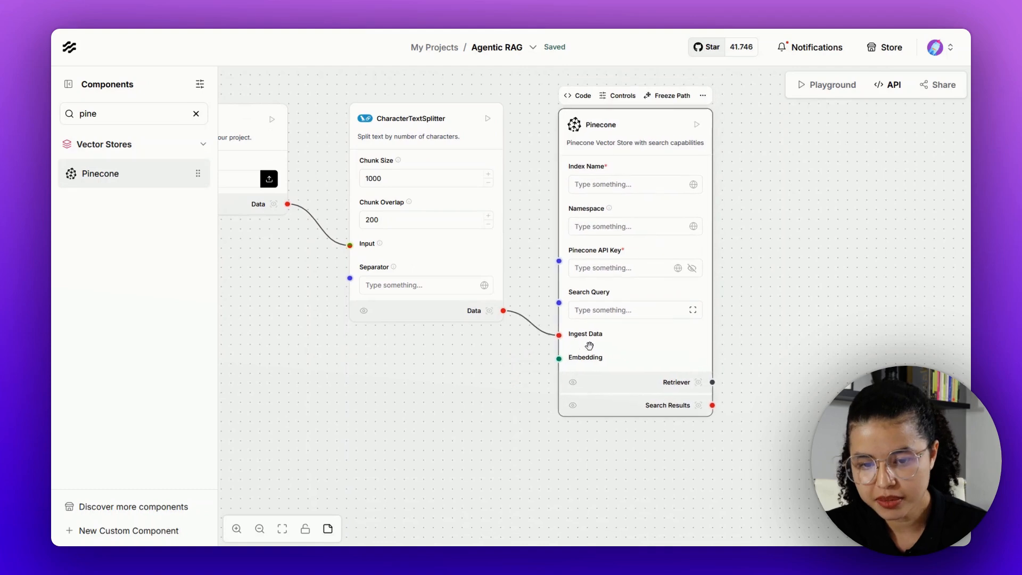
pyautogui.click(558, 359)
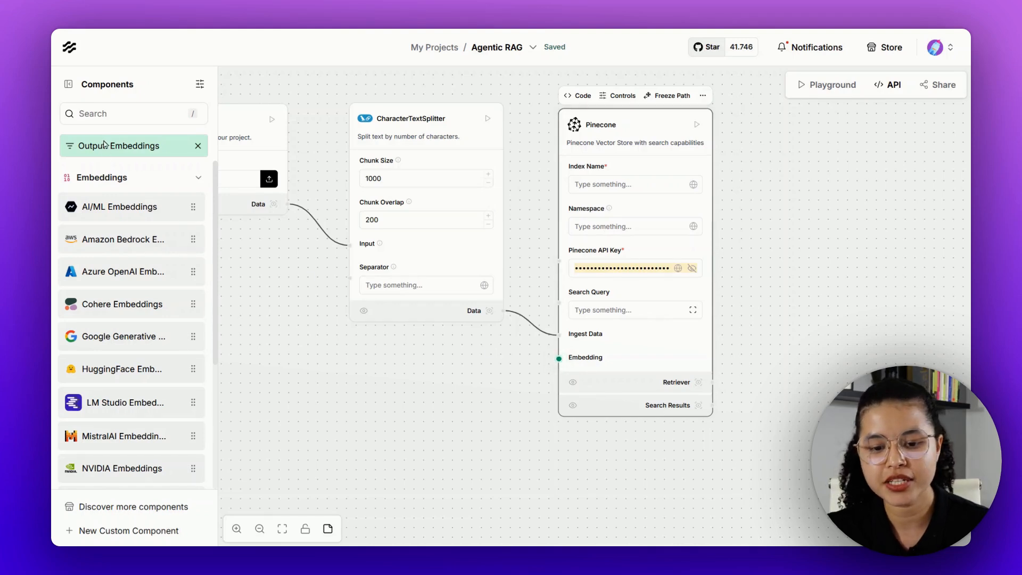
pyautogui.click(114, 119)
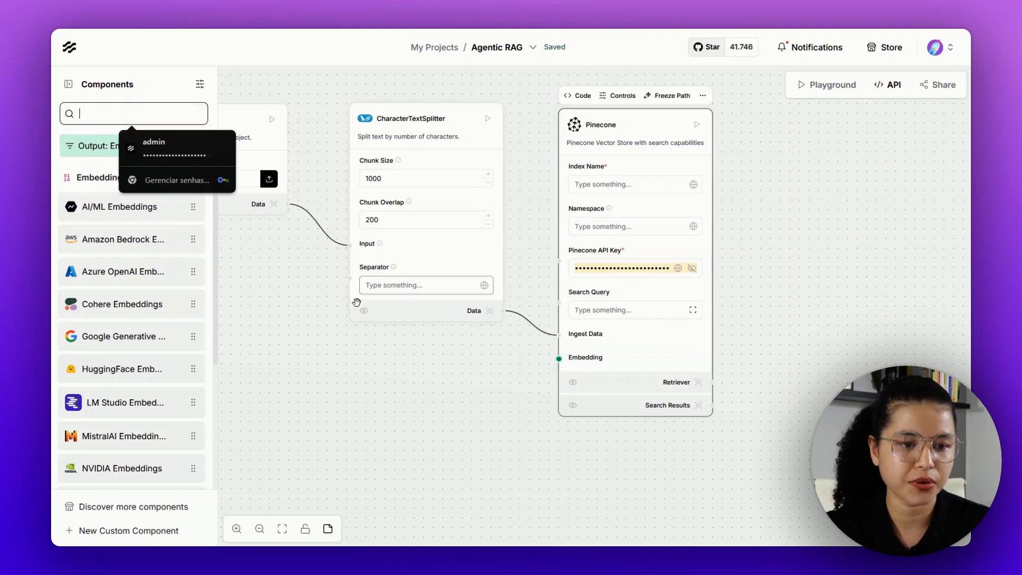
pyautogui.write('embed')
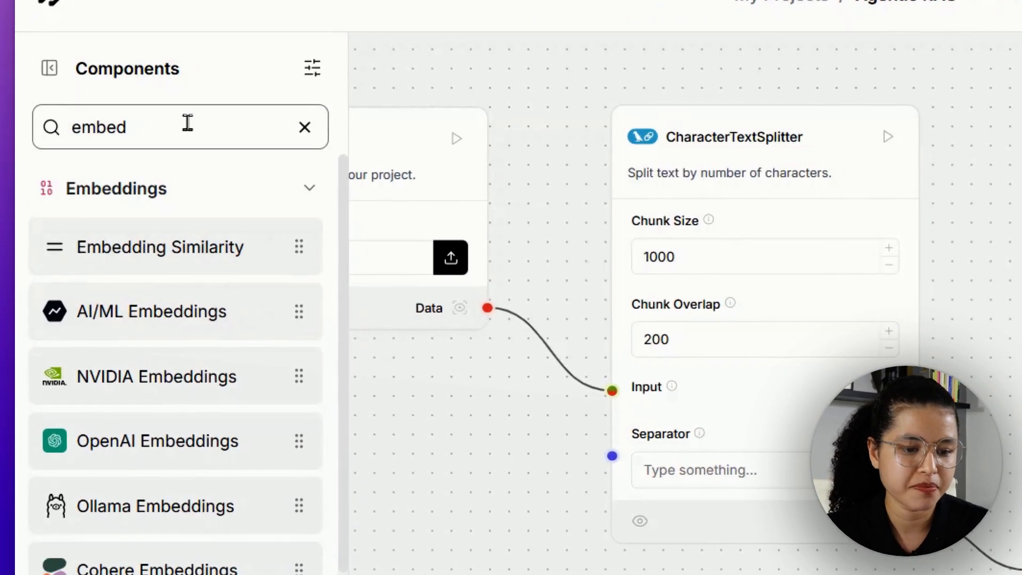
pyautogui.moveTo(169, 440); pyautogui.dragTo(620, 574)
pyautogui.moveTo(611, 574); pyautogui.dragTo(582, 478)
pyautogui.moveTo(772, 556); pyautogui.dragTo(757, 554)
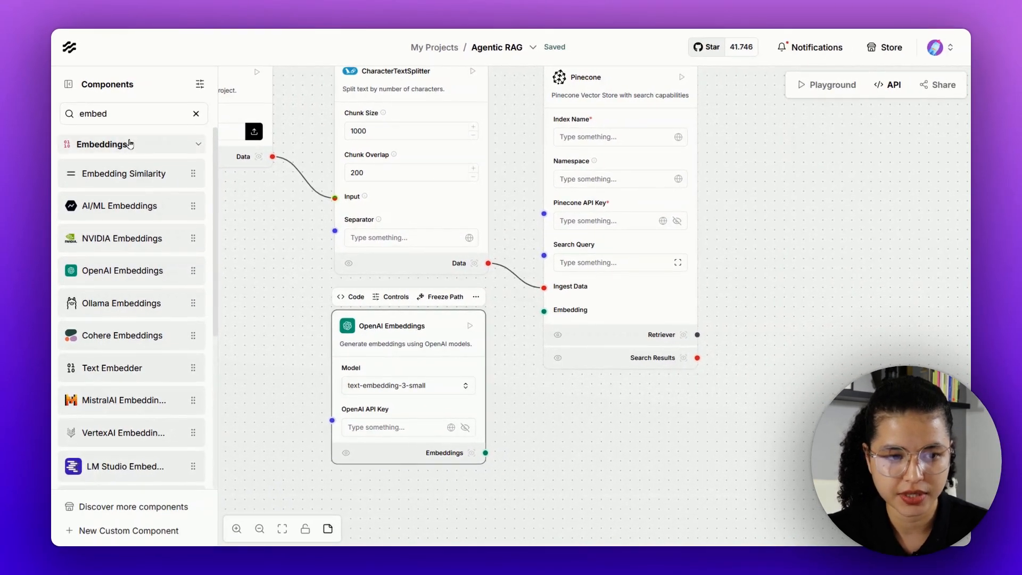
# - Connect the OpenAI Embeddings output to the Embedding input of the Pinecone component
pyautogui.moveTo(485, 452); pyautogui.dragTo(544, 311)
pyautogui.moveTo(784, 320); pyautogui.dragTo(767, 362)
pyautogui.moveTo(714, 292); pyautogui.dragTo(723, 292)
pyautogui.moveTo(399, 397); pyautogui.dragTo(405, 398)
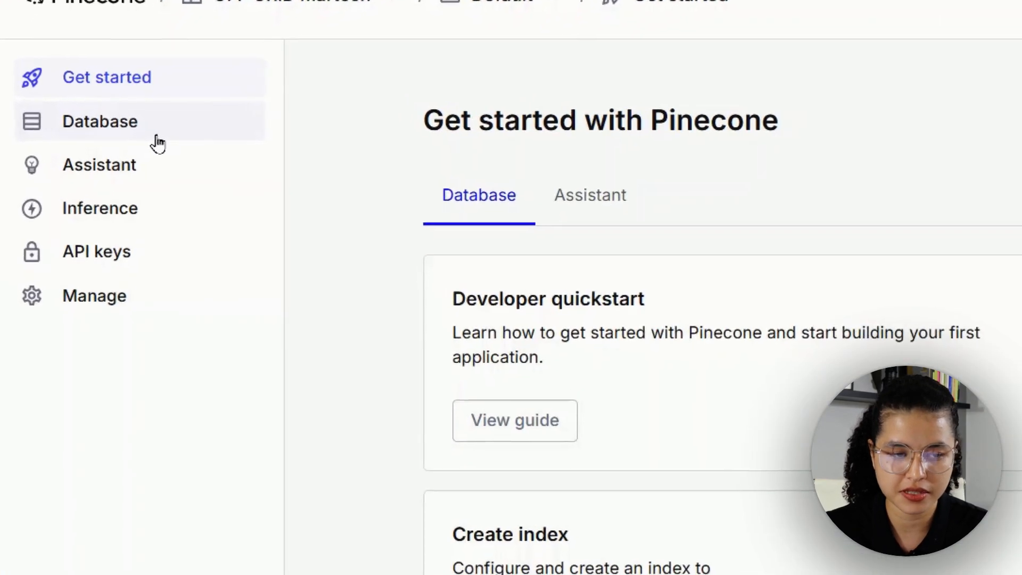
# - Start a new index in the Pinecone console's database and name it manuais-de-produto
pyautogui.click(132, 126)
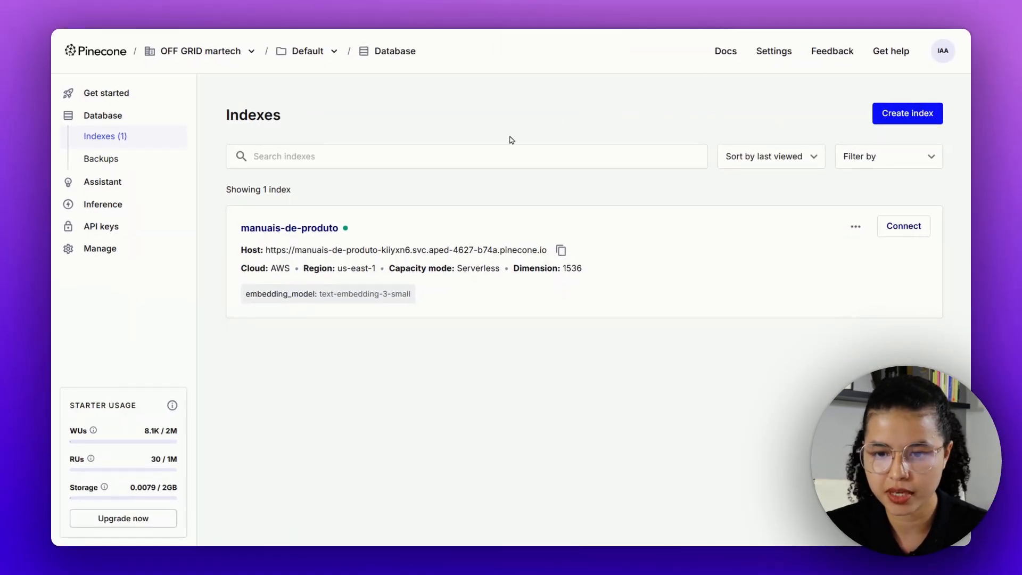
pyautogui.click(890, 117)
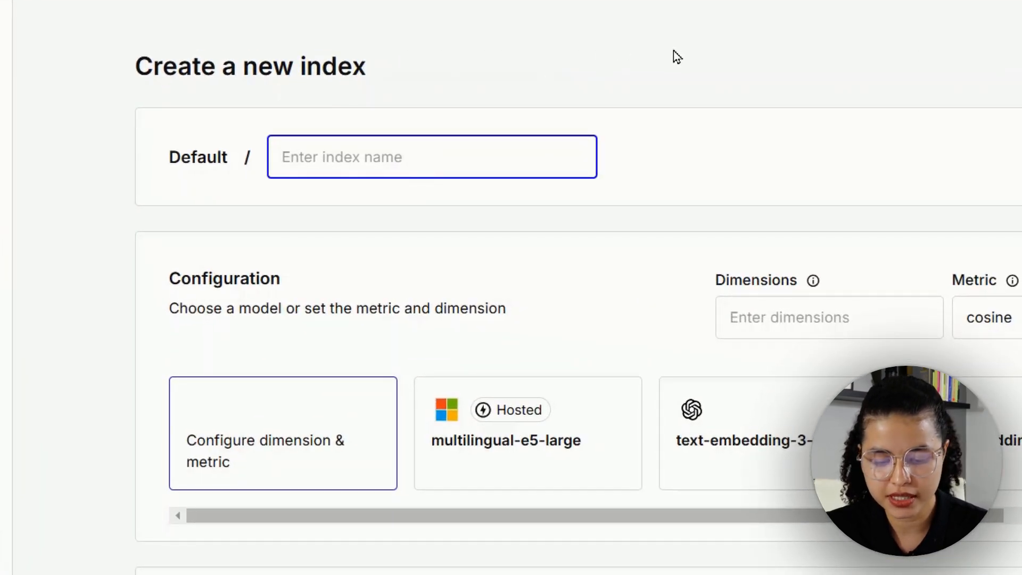
pyautogui.write('manuais-')
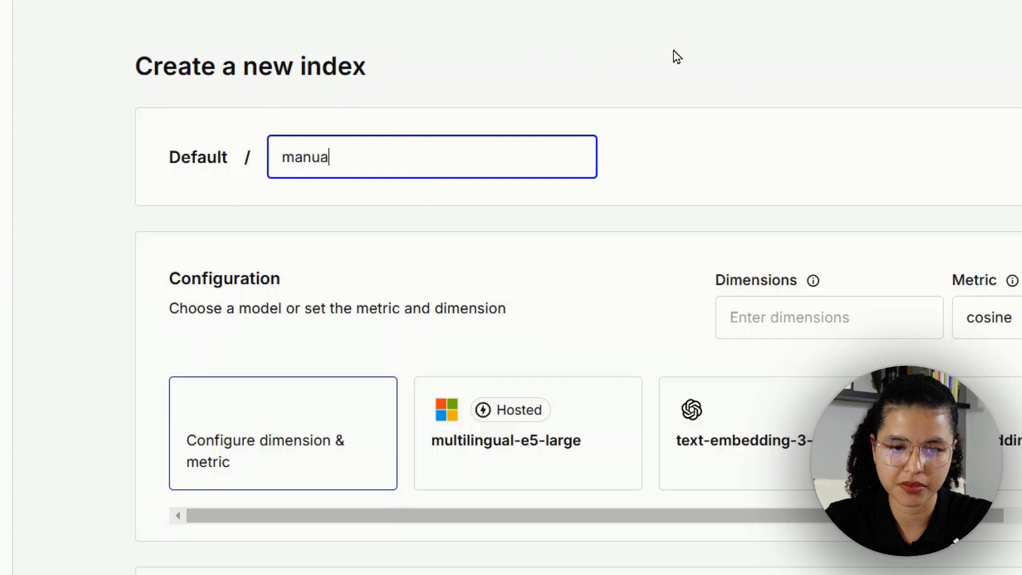
pyautogui.write('de-produ')
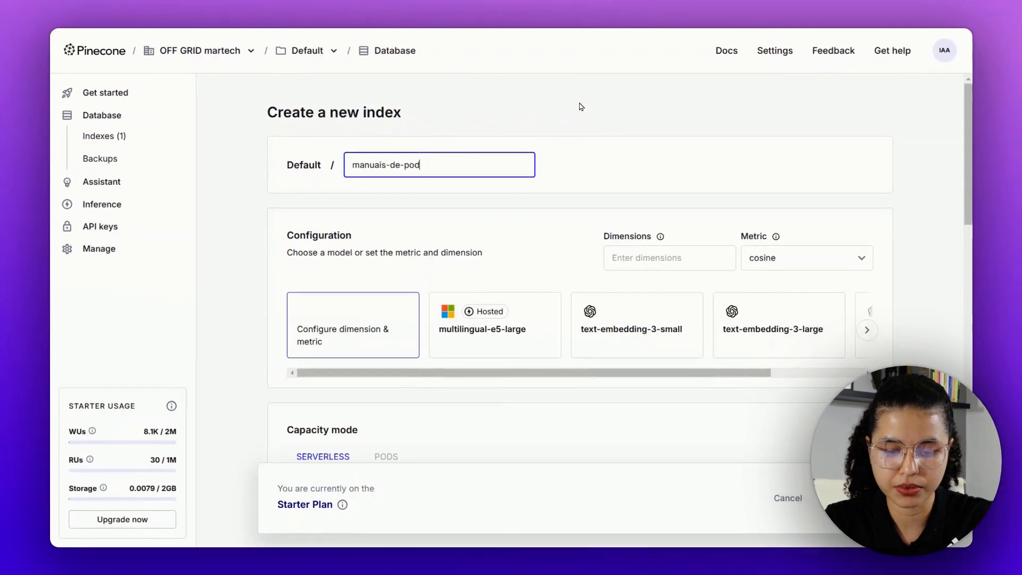
pyautogui.write('to')
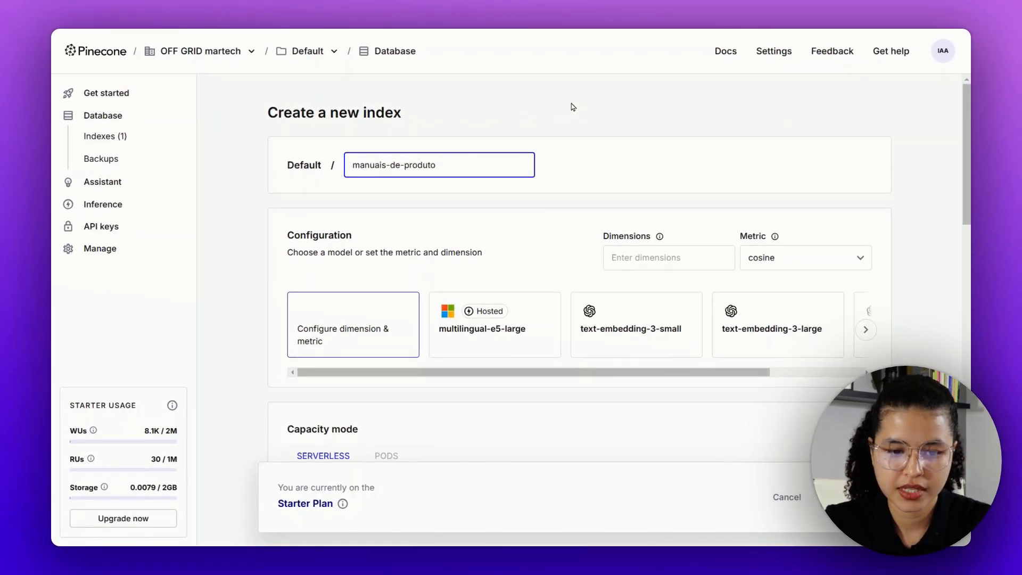
# - Choose text-embedding-3-small as the embedding model in the new index's configuration
pyautogui.scroll(-2, 571, 107)
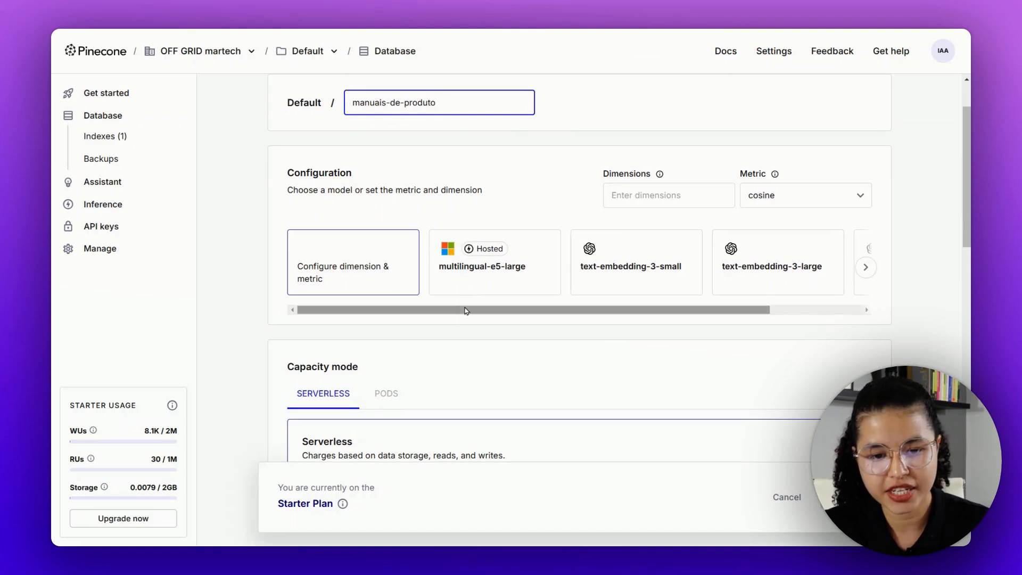
pyautogui.moveTo(467, 311); pyautogui.dragTo(556, 311)
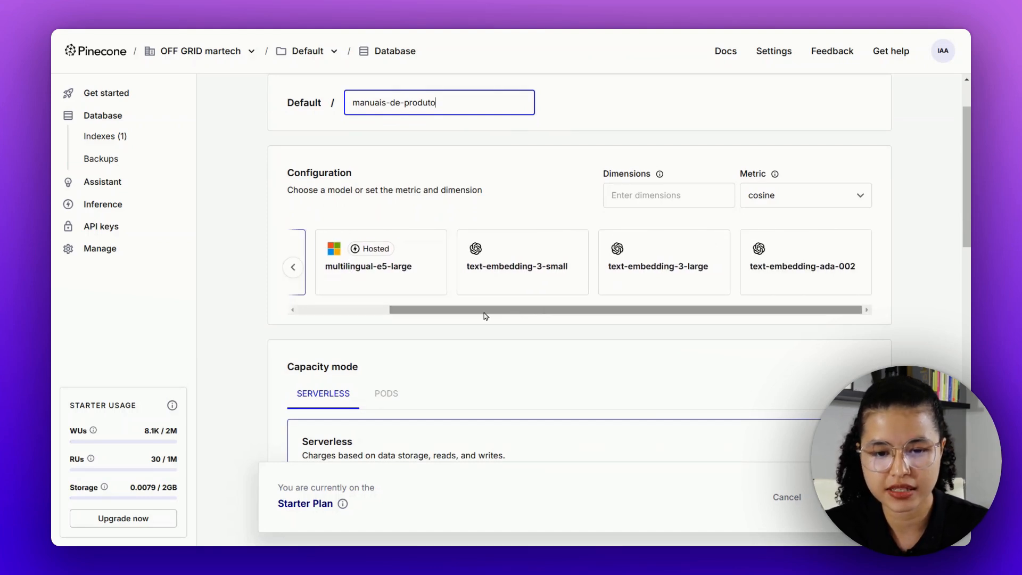
pyautogui.moveTo(485, 315); pyautogui.dragTo(353, 321)
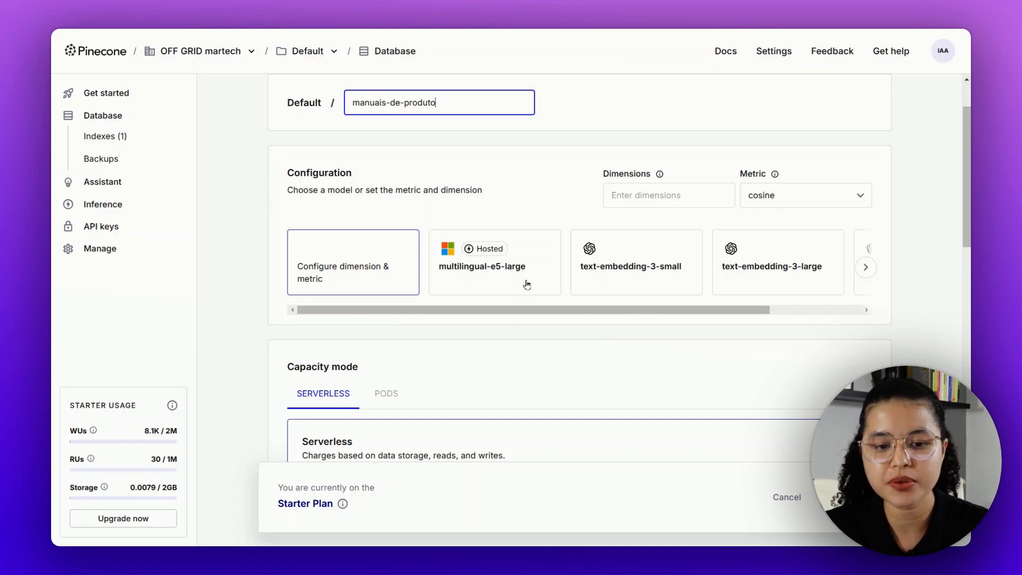
pyautogui.hscroll(1, 534, 313)
pyautogui.hscroll(-1, 534, 313)
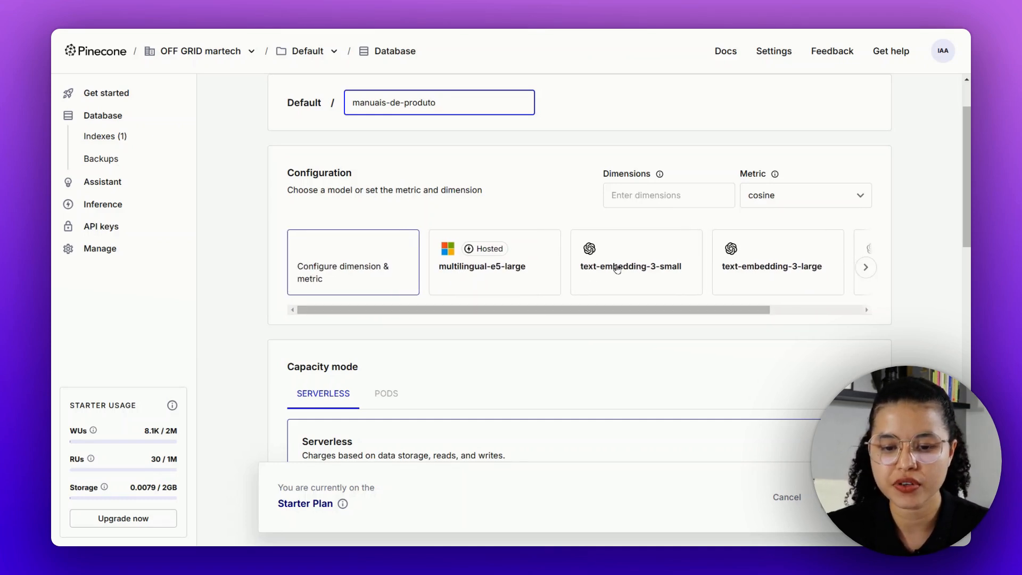
pyautogui.click(623, 252)
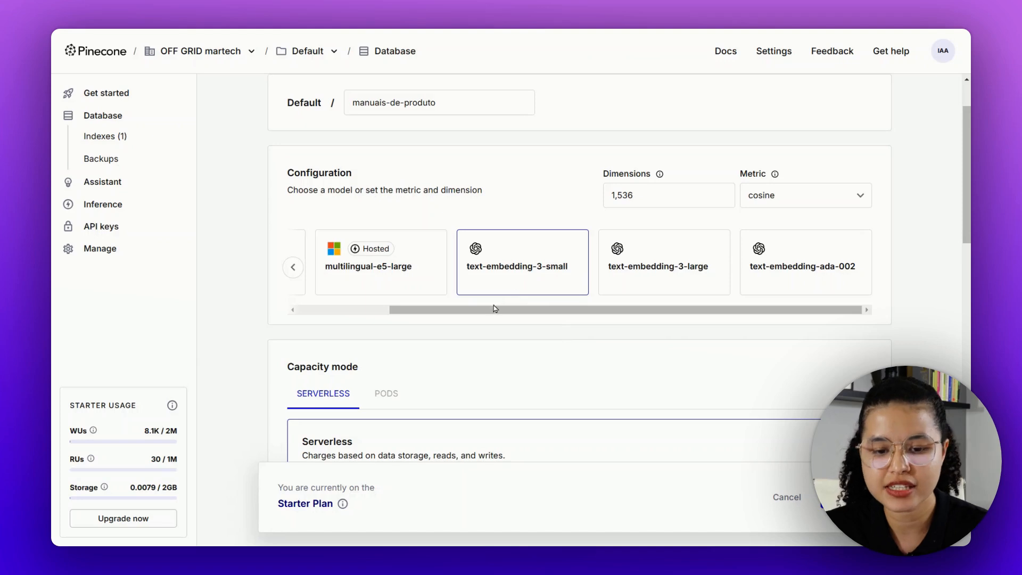
# - Examine the new index's capacity mode, cloud provider, region and deletion protection options
pyautogui.scroll(-2, 965, 174)
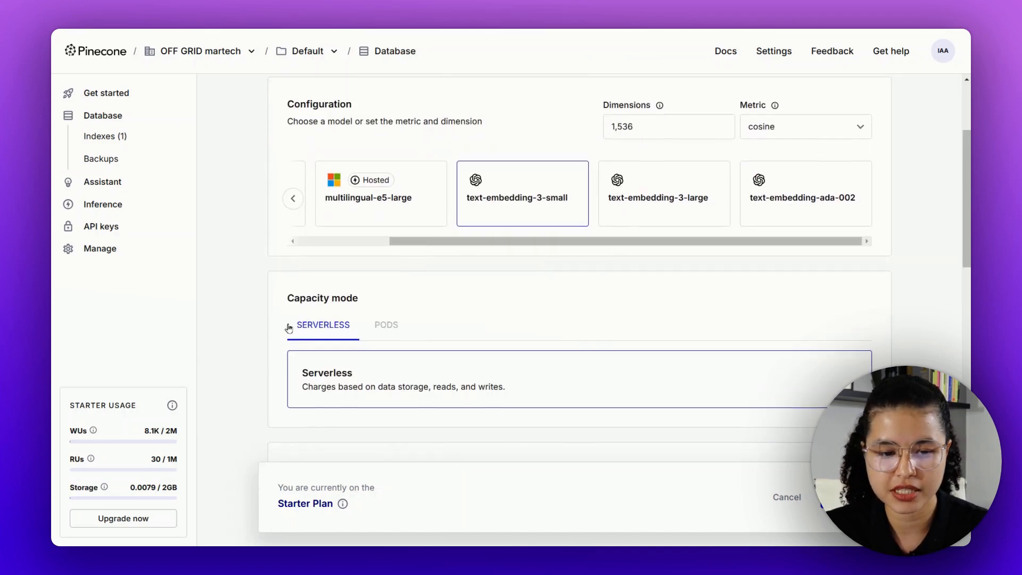
pyautogui.scroll(-8, 376, 281)
pyautogui.scroll(-5, 350, 281)
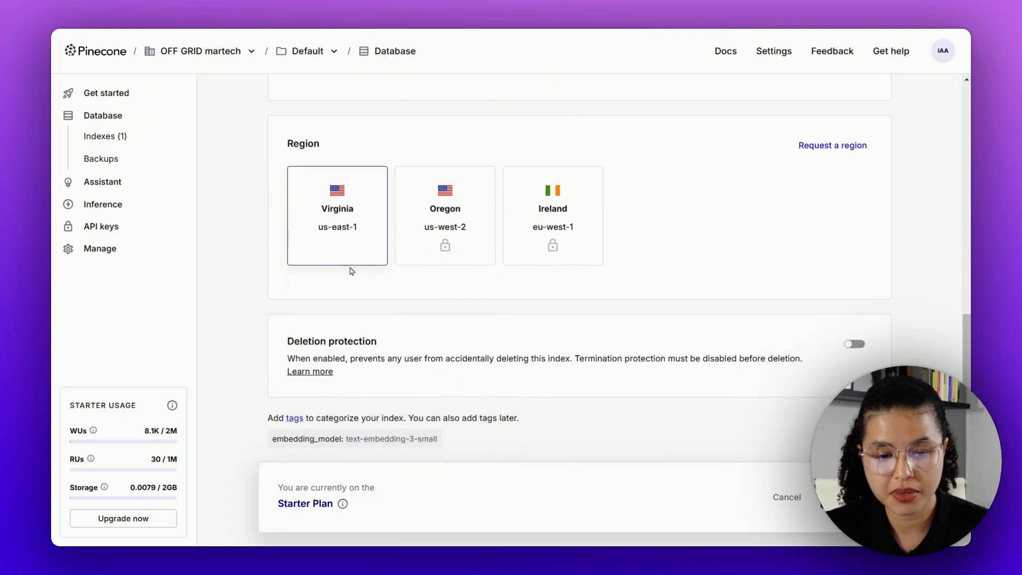
pyautogui.scroll(5, 421, 195)
pyautogui.scroll(4, 216, 303)
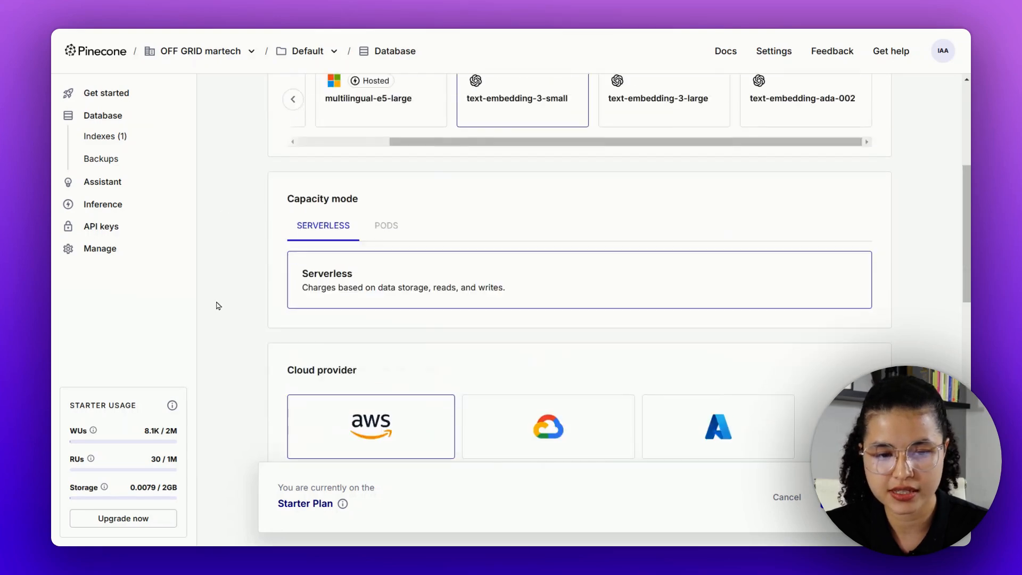
pyautogui.scroll(-6, 212, 362)
pyautogui.scroll(-1, 273, 319)
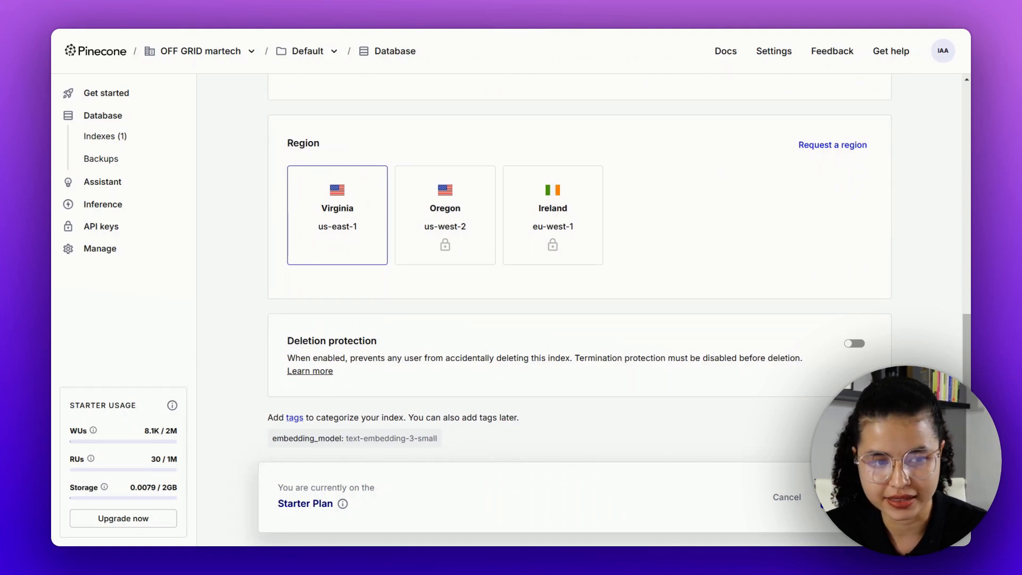
# - Create a Pinecone API key named langflow with All permissions and copy the generated key
pyautogui.click(144, 143)
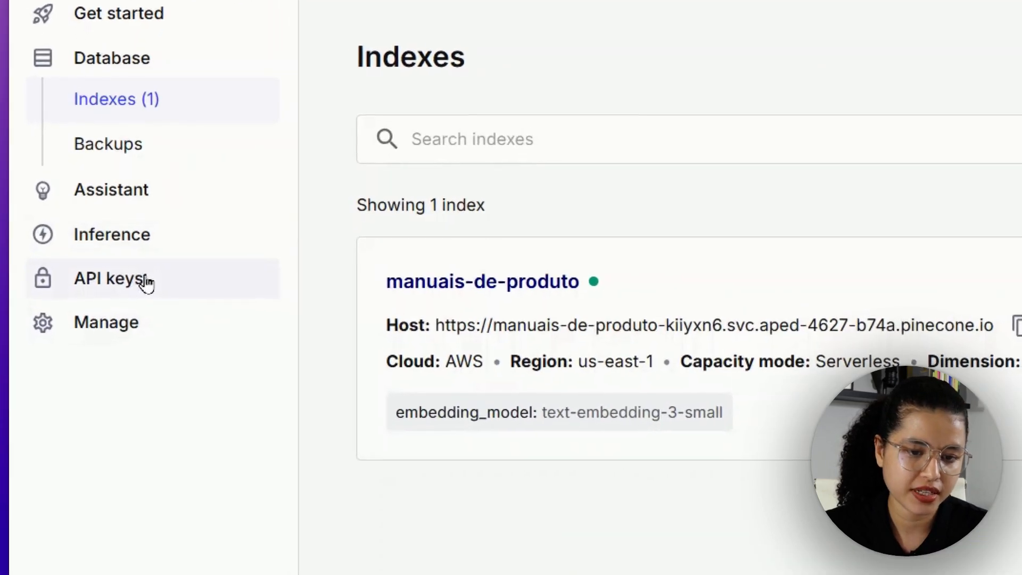
pyautogui.click(138, 272)
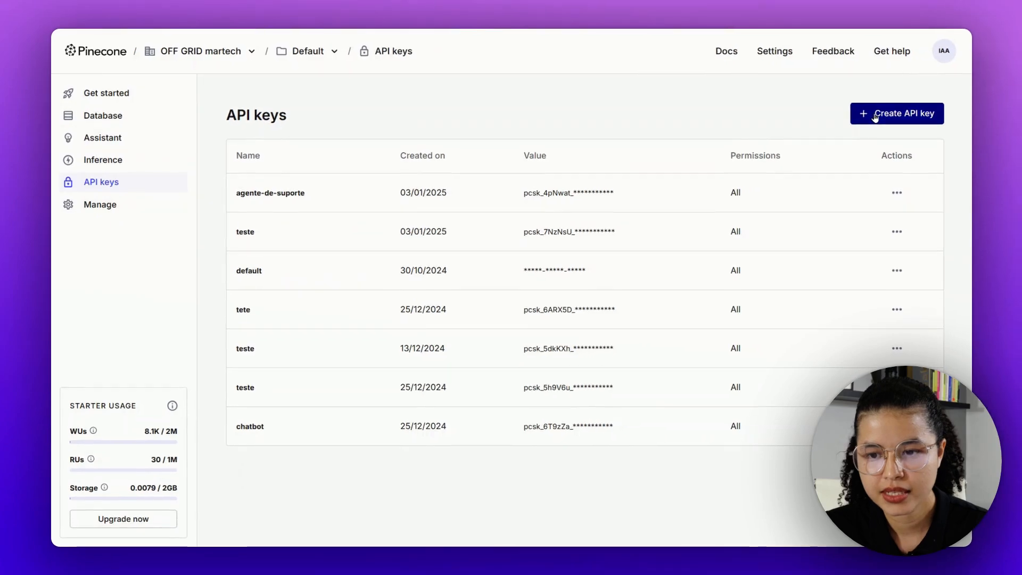
pyautogui.click(875, 117)
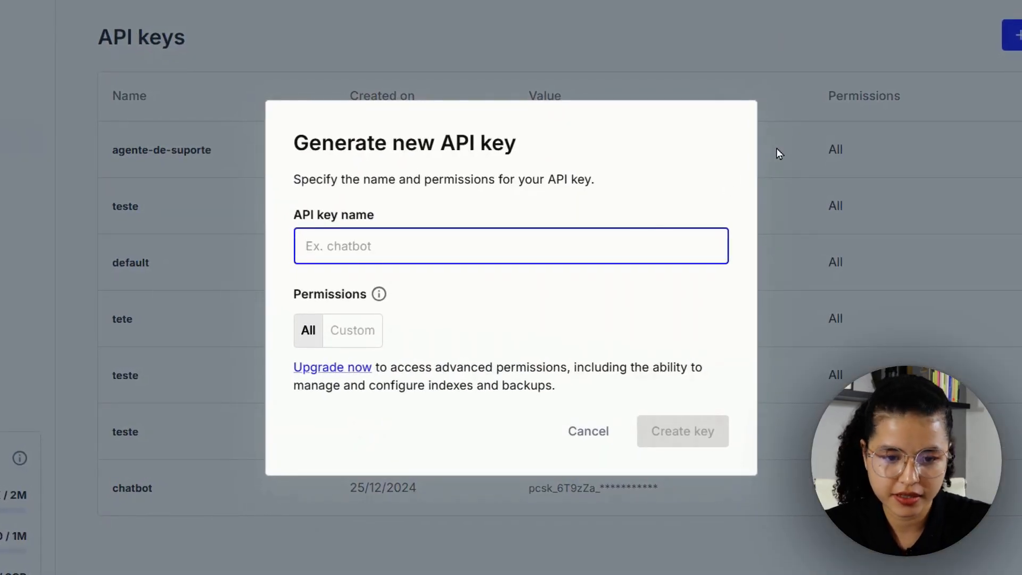
pyautogui.write('langflow')
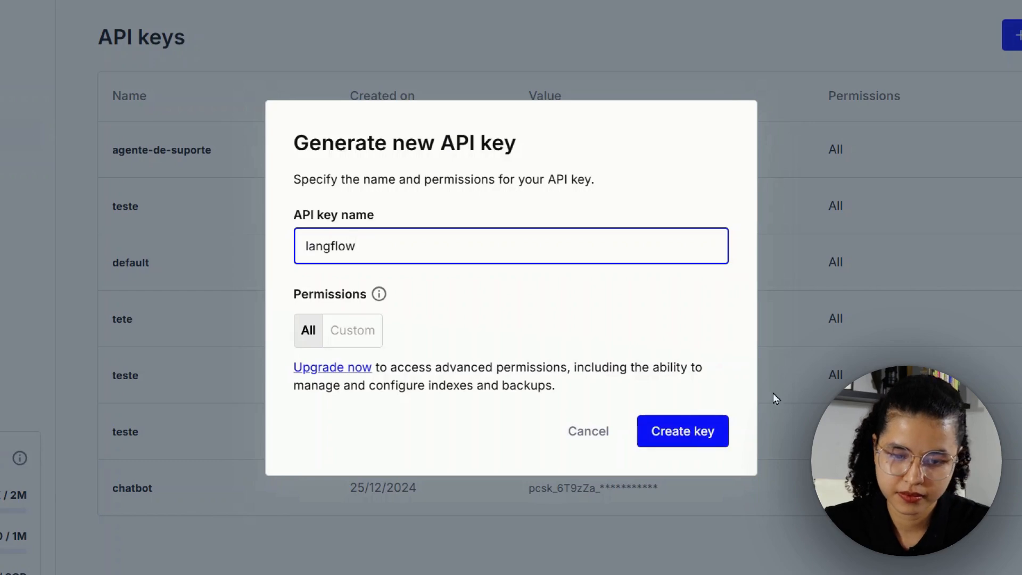
pyautogui.click(713, 429)
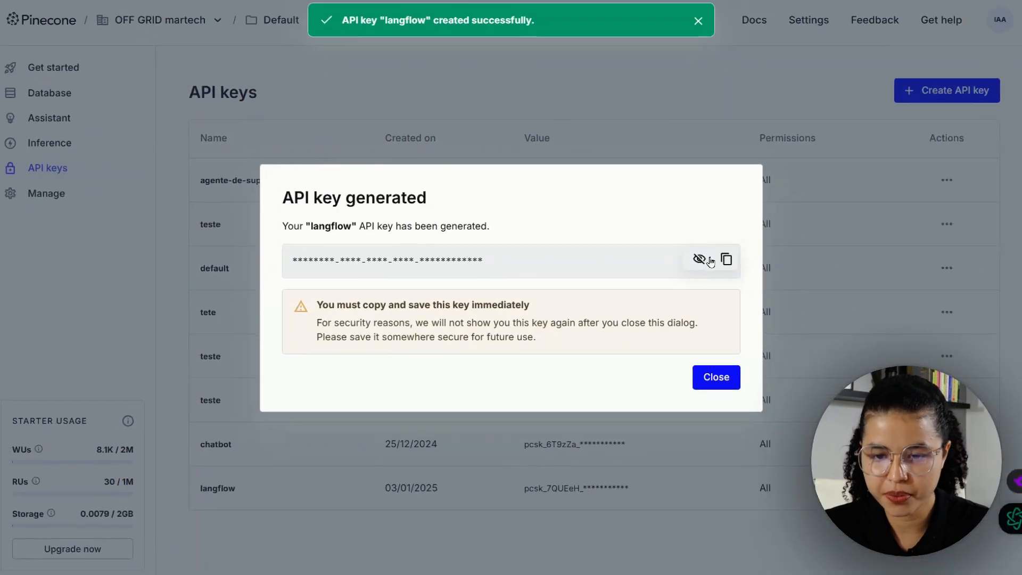
pyautogui.click(726, 259)
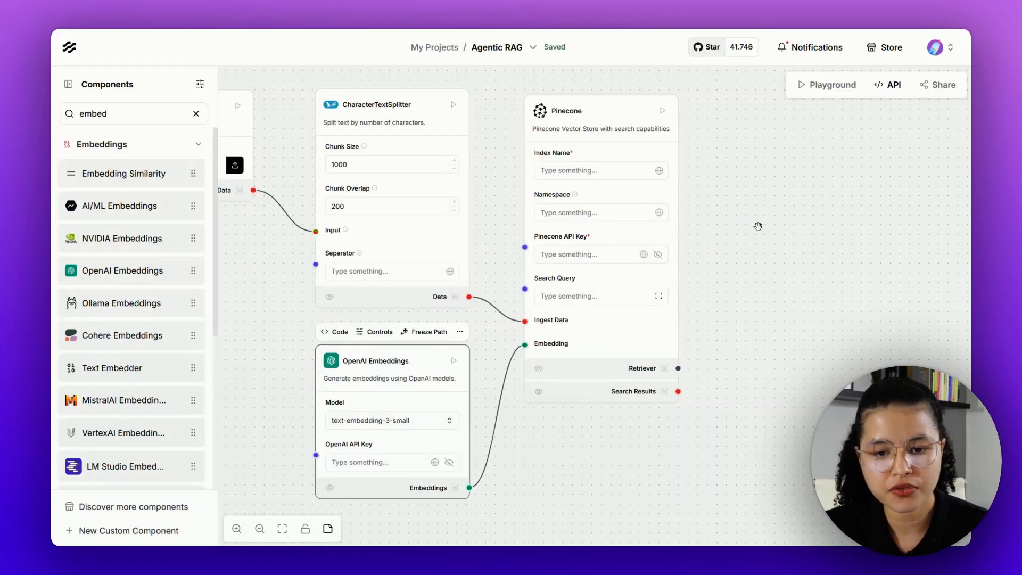
# - Switch to the Agentic RAG flow in Langflow and set the Pinecone component's index name to manuais-de-produto
pyautogui.click(595, 172)
pyautogui.click(595, 171)
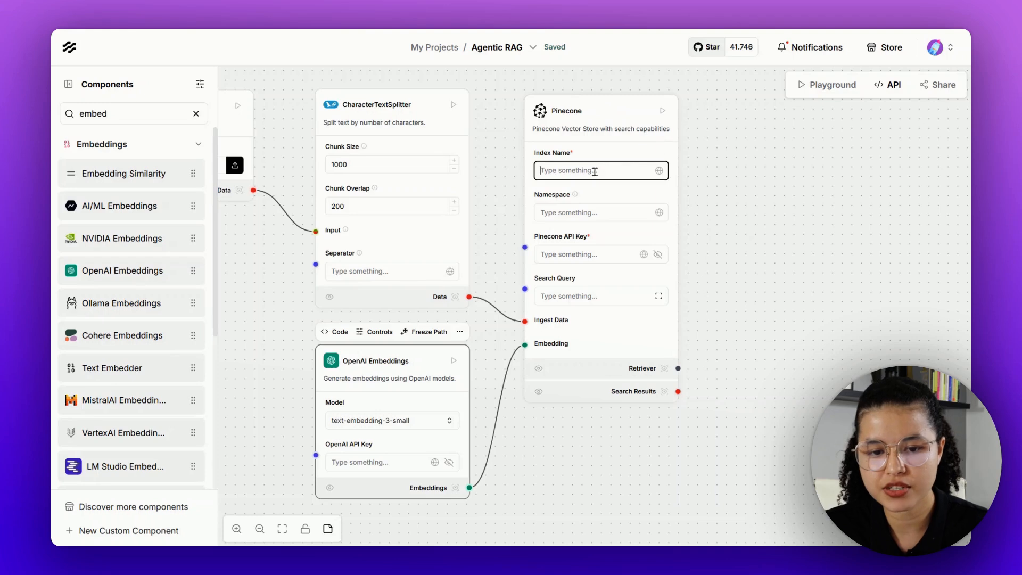
pyautogui.write('ma')
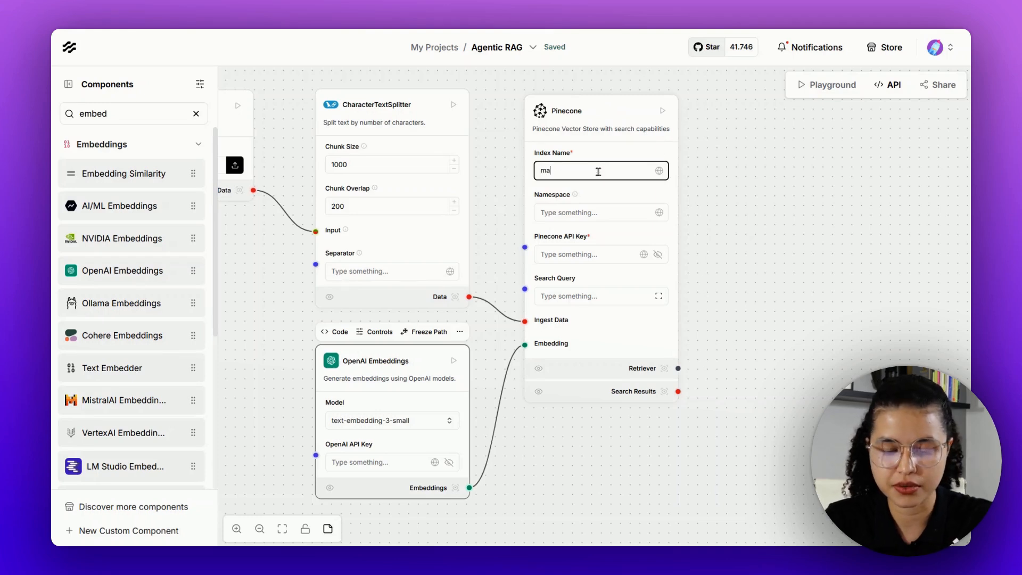
pyautogui.write('nuais-de')
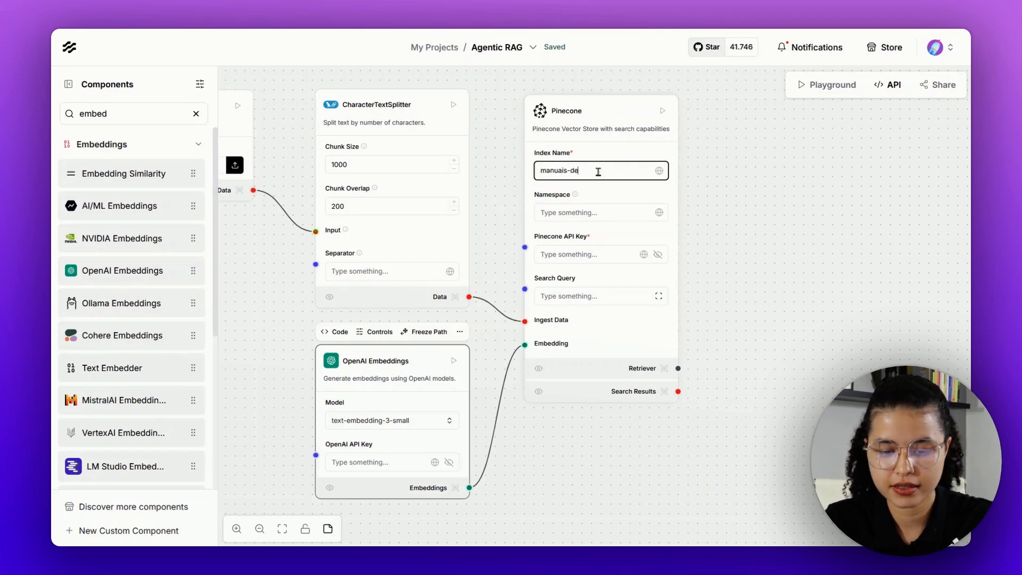
pyautogui.write('-produto')
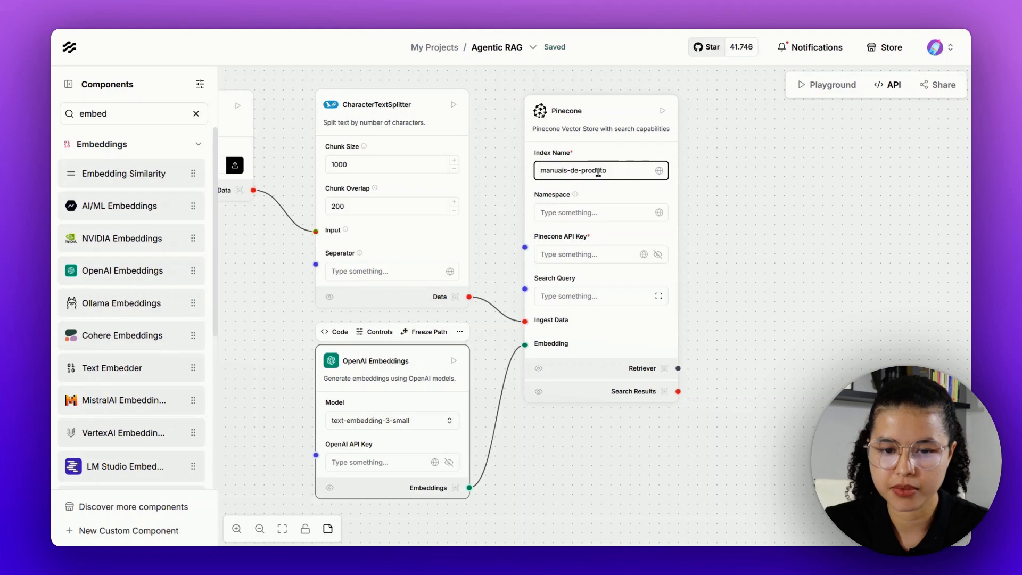
# - Paste the copied Pinecone API key into the Pinecone component's API key field
pyautogui.moveTo(764, 280); pyautogui.dragTo(774, 281)
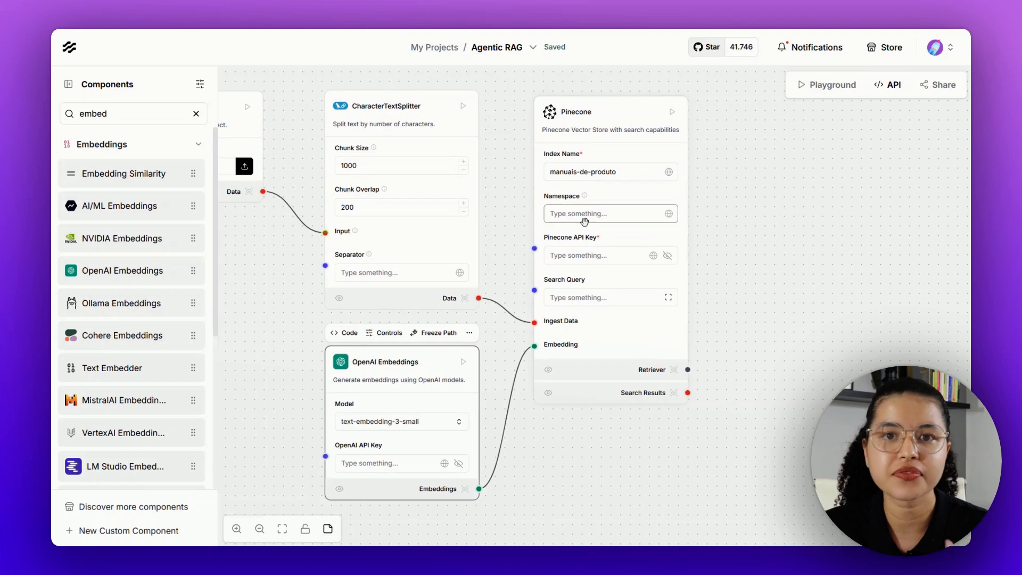
pyautogui.moveTo(764, 247); pyautogui.dragTo(787, 246)
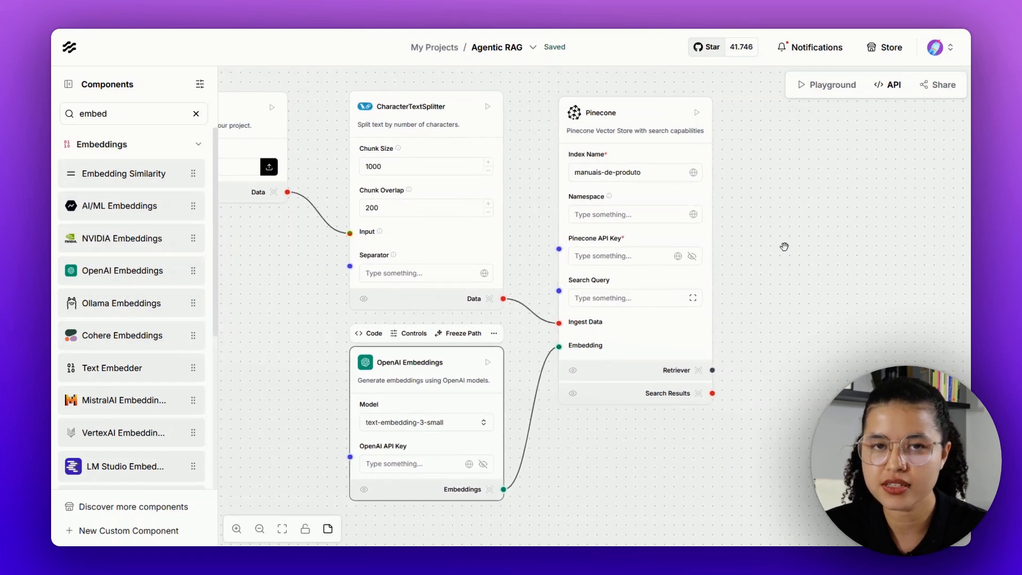
pyautogui.moveTo(759, 288); pyautogui.dragTo(831, 290)
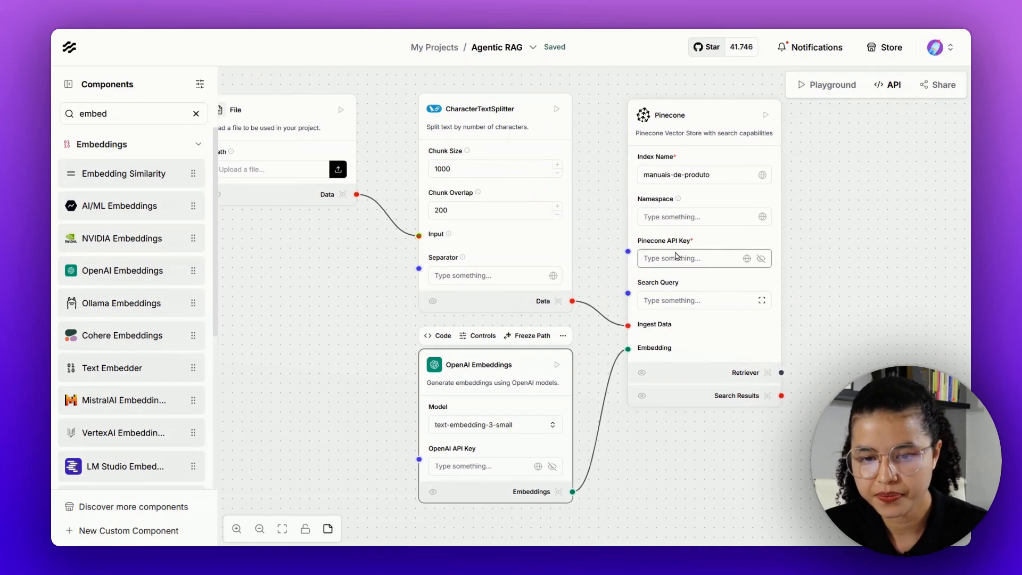
pyautogui.moveTo(801, 243)
pyautogui.mouseDown()
pyautogui.moveTo(787, 244)
pyautogui.moveTo(798, 263)
pyautogui.mouseUp()
pyautogui.click(632, 257)
pyautogui.hotkey('ctrl', 'v')
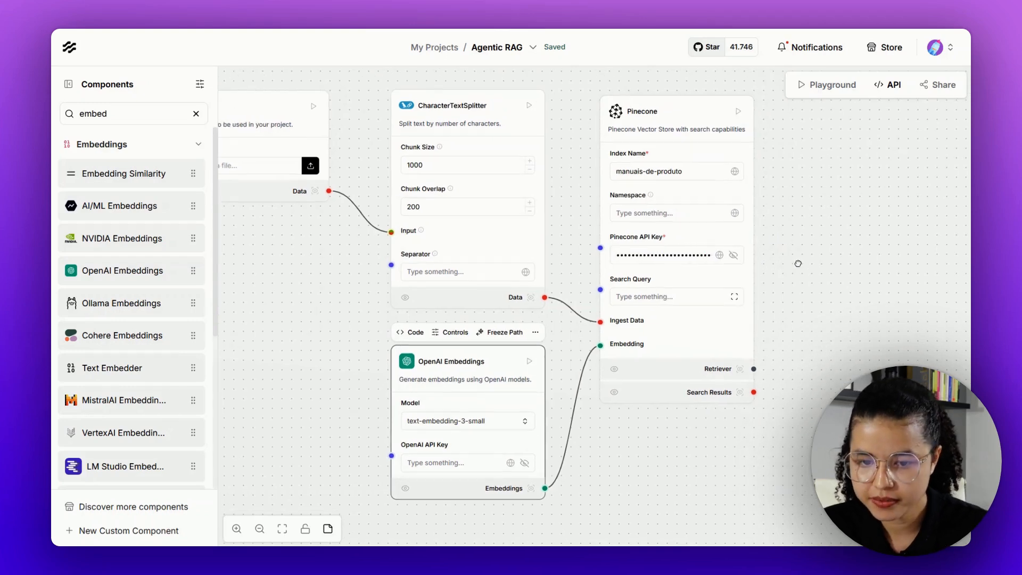
# - Set the Pinecone component's namespace to manuais-de-computadores
pyautogui.moveTo(773, 314)
pyautogui.mouseDown()
pyautogui.moveTo(787, 325)
pyautogui.moveTo(791, 318)
pyautogui.mouseUp()
pyautogui.scroll(-2, 785, 324)
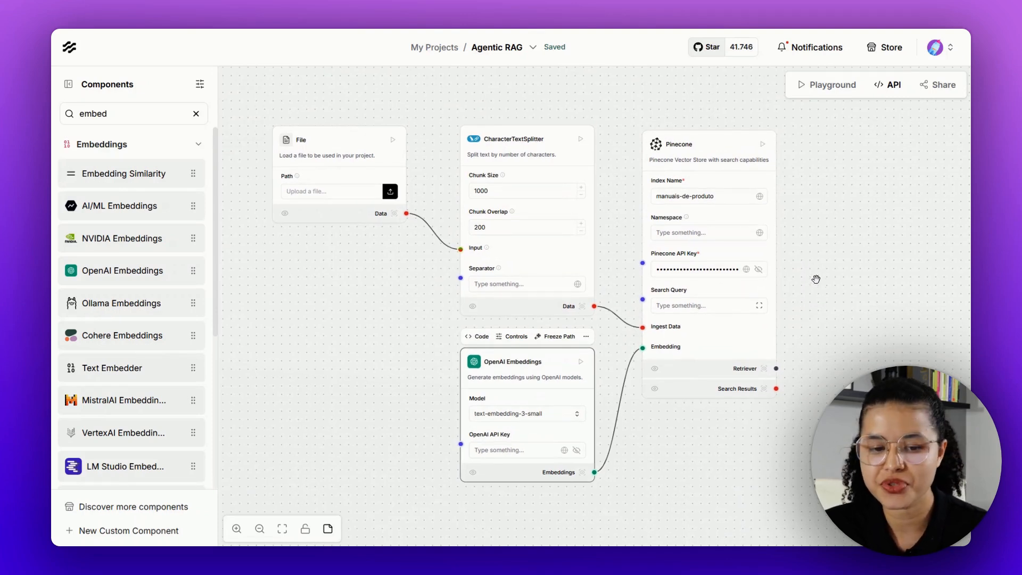
pyautogui.moveTo(812, 274); pyautogui.dragTo(803, 273)
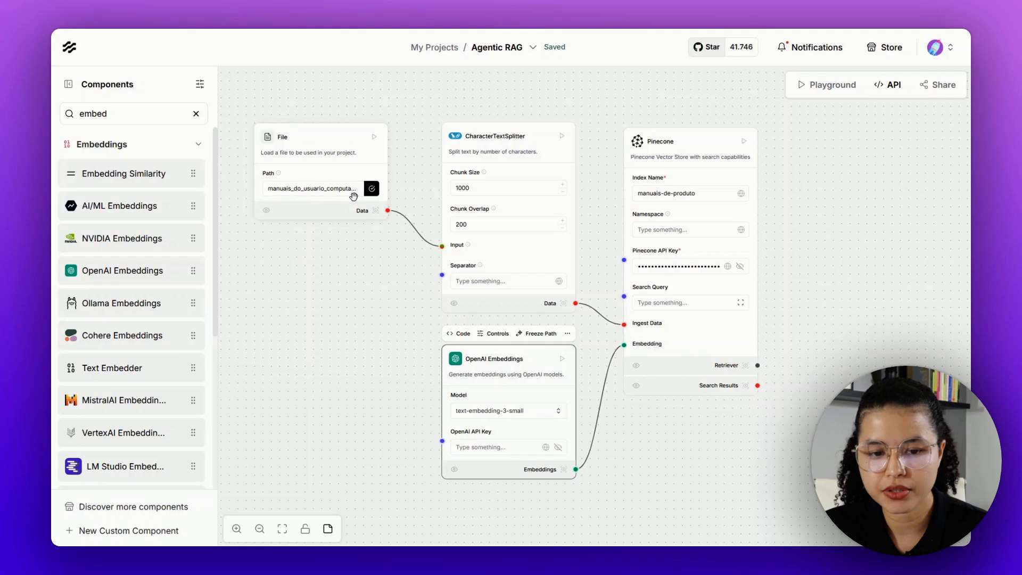
pyautogui.hscroll(1, 806, 213)
pyautogui.click(674, 230)
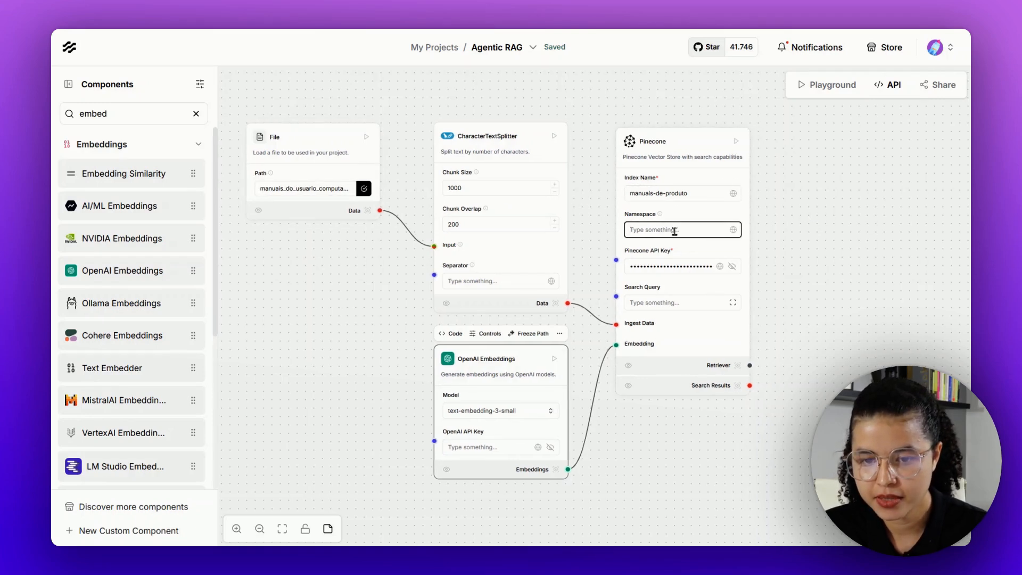
pyautogui.write('m')
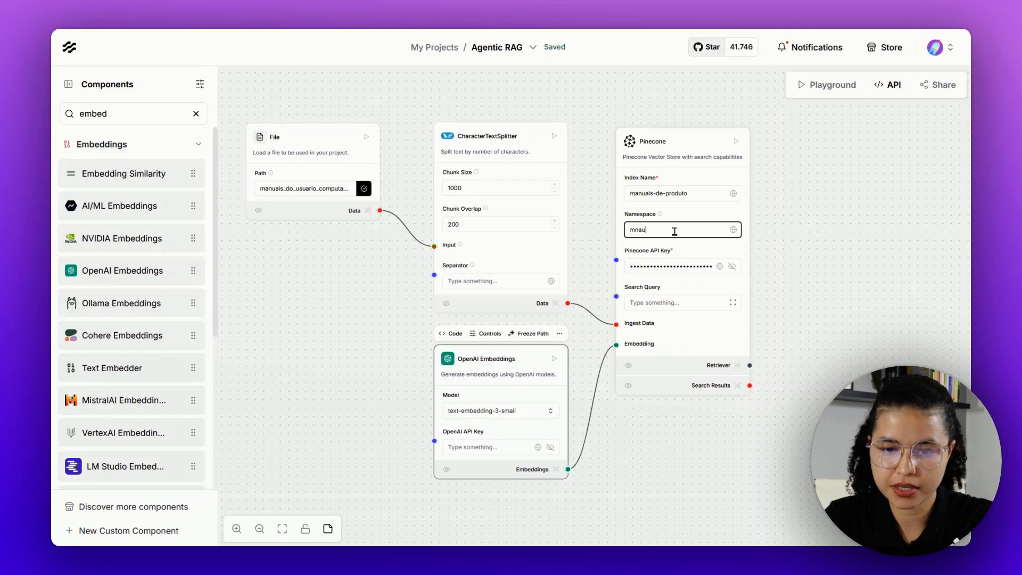
pyautogui.write('anua')
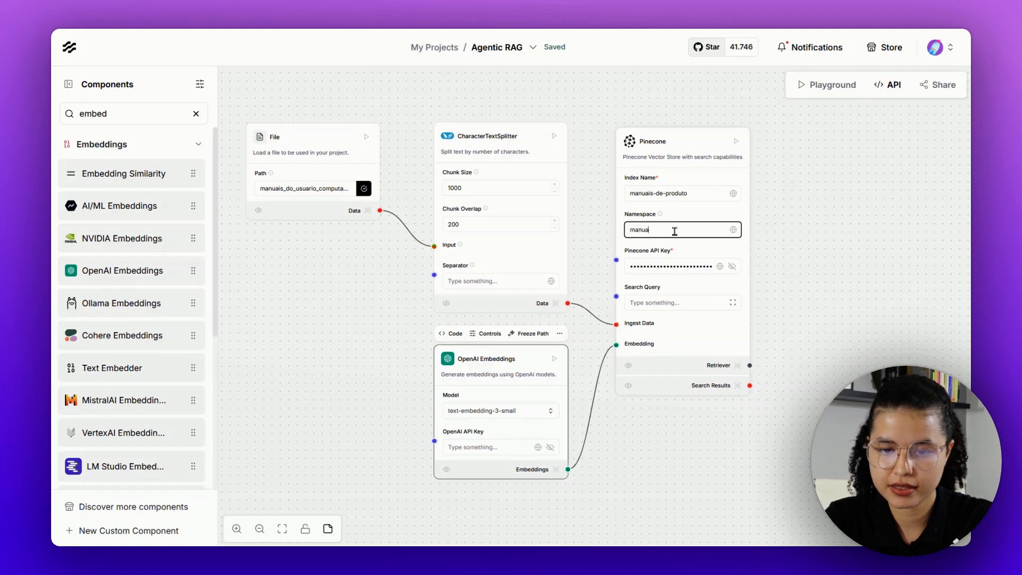
pyautogui.write('is-de-com')
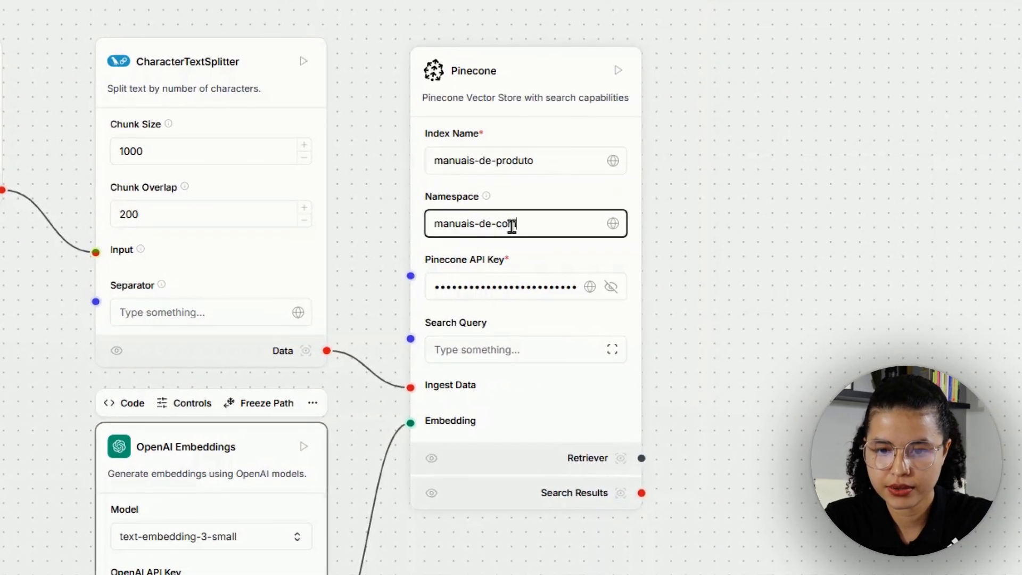
pyautogui.write('putadores')
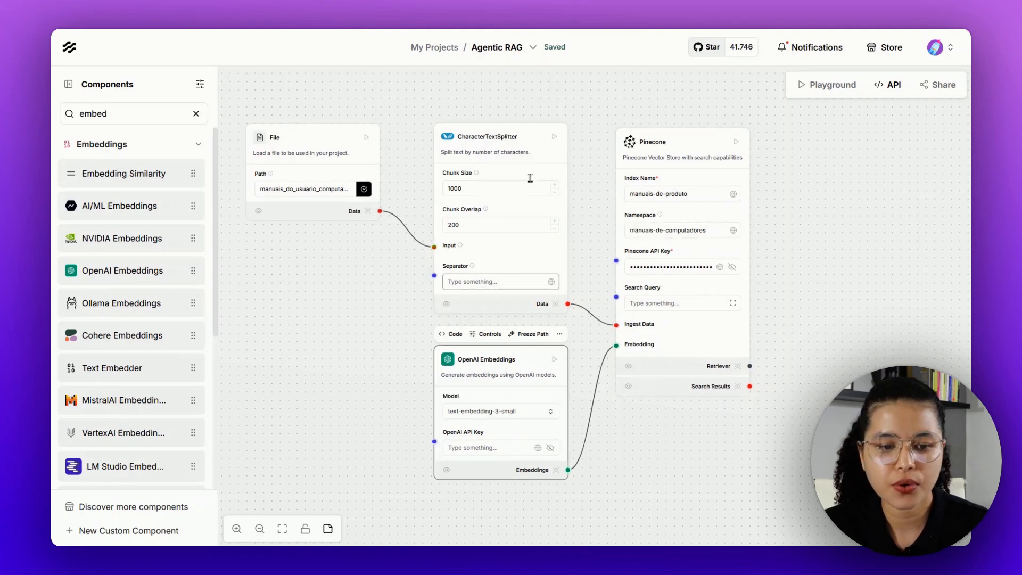
# - Enter the OpenAI API key in the OpenAI Embeddings component
pyautogui.moveTo(391, 345)
pyautogui.mouseDown()
pyautogui.moveTo(400, 348)
pyautogui.moveTo(384, 327)
pyautogui.mouseUp()
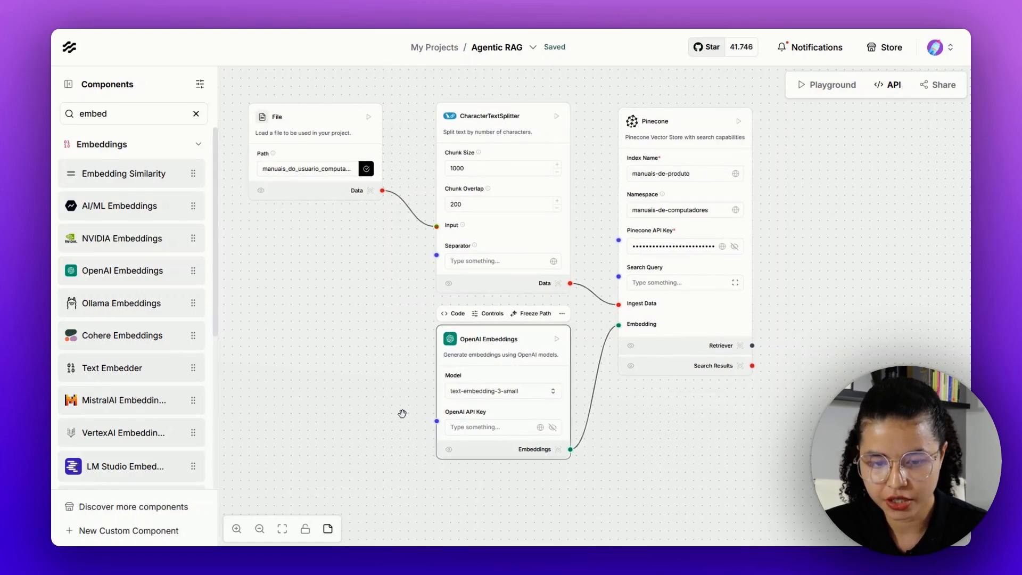
pyautogui.scroll(5, 408, 413)
pyautogui.moveTo(408, 413); pyautogui.dragTo(334, 365)
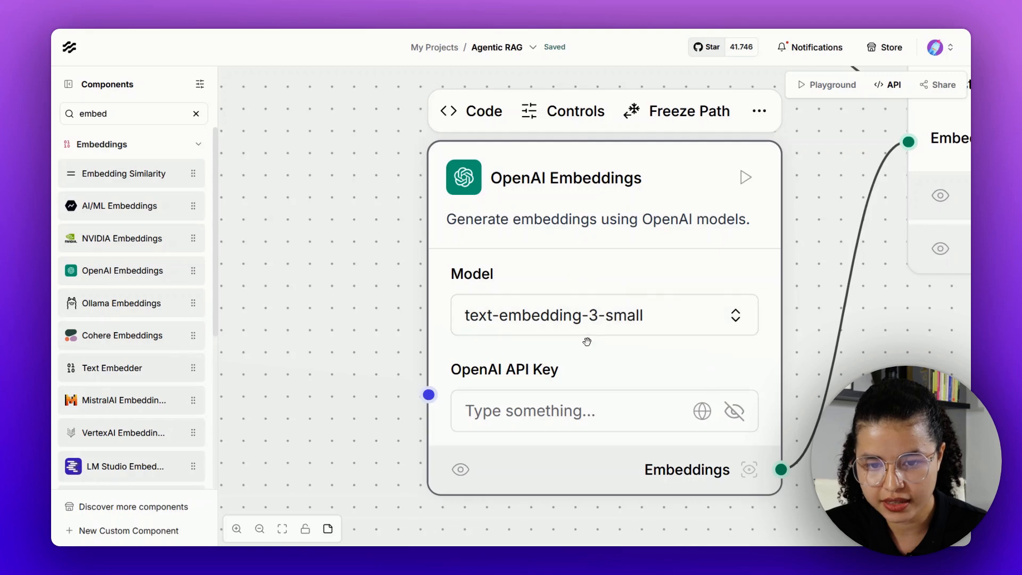
pyautogui.scroll(-1, 586, 340)
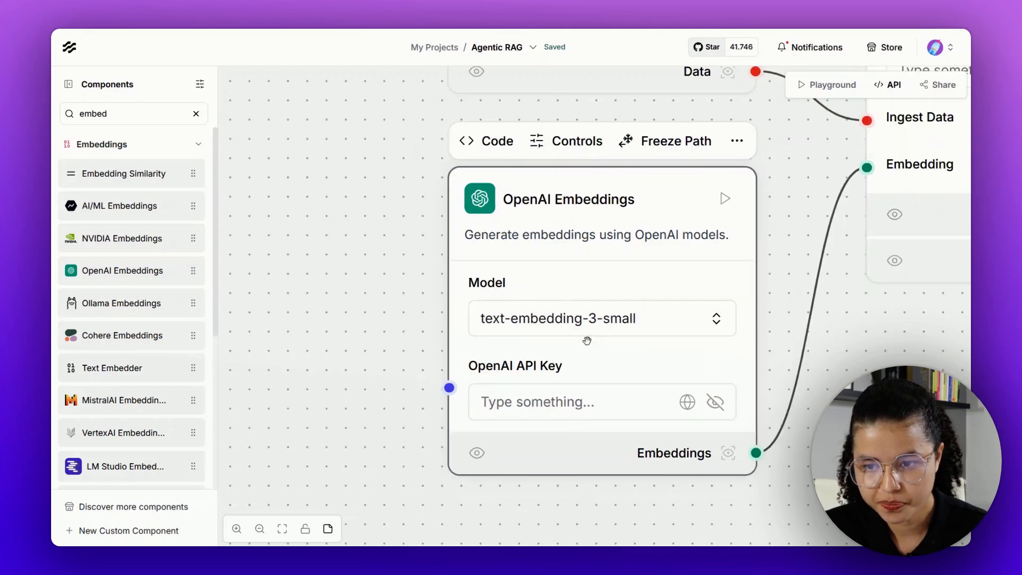
pyautogui.scroll(-1, 587, 340)
pyautogui.moveTo(396, 383); pyautogui.dragTo(317, 390)
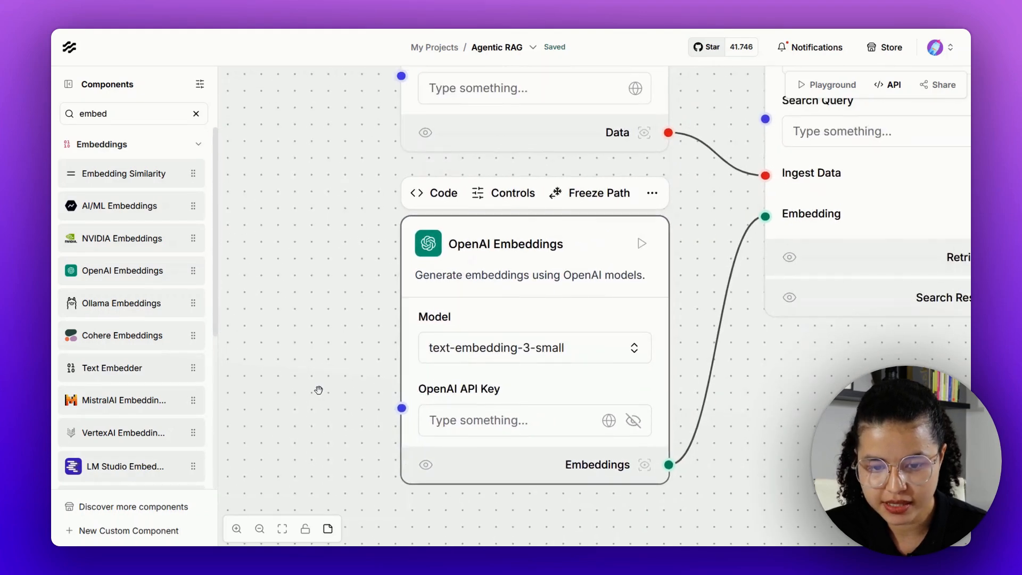
pyautogui.scroll(-2, 317, 390)
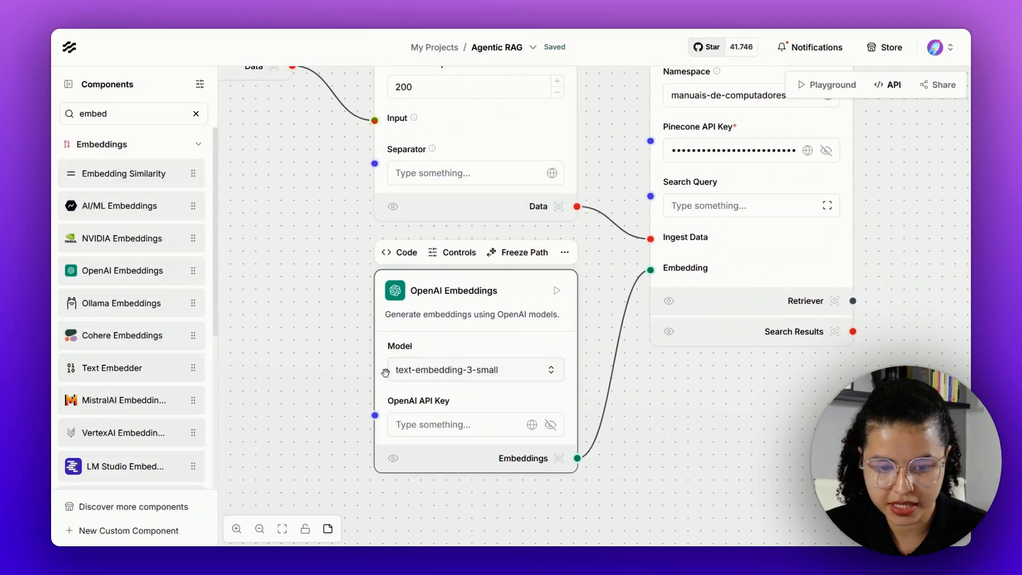
pyautogui.scroll(-2, 368, 385)
pyautogui.scroll(3, 351, 362)
pyautogui.scroll(-2, 444, 318)
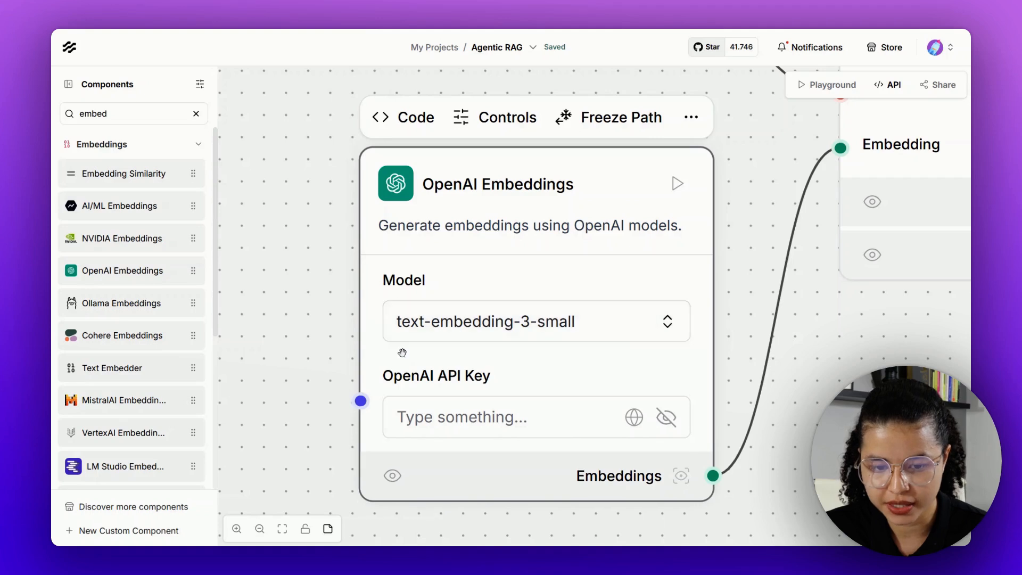
pyautogui.scroll(-2, 343, 318)
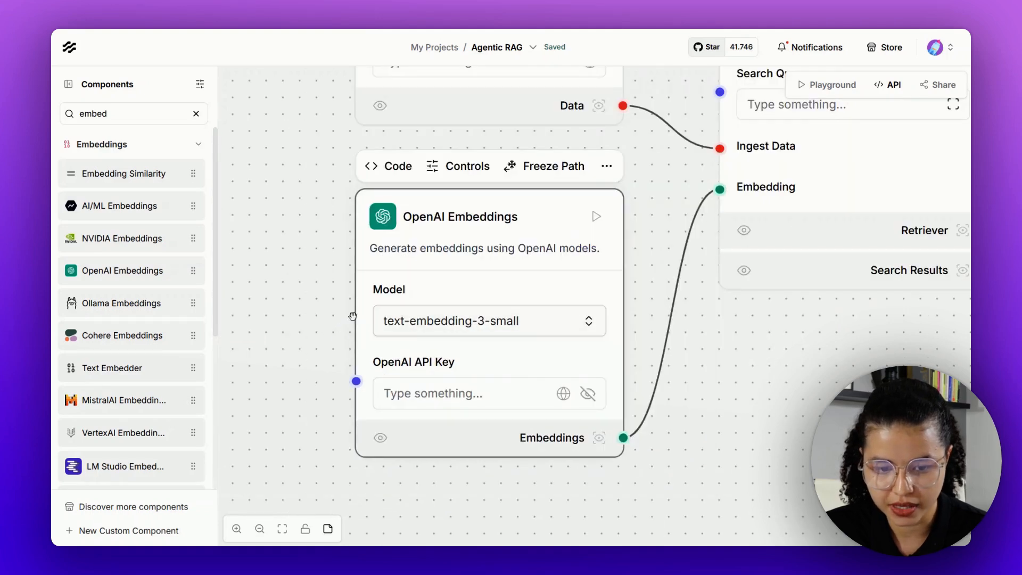
pyautogui.scroll(1, 309, 353)
pyautogui.click(302, 354)
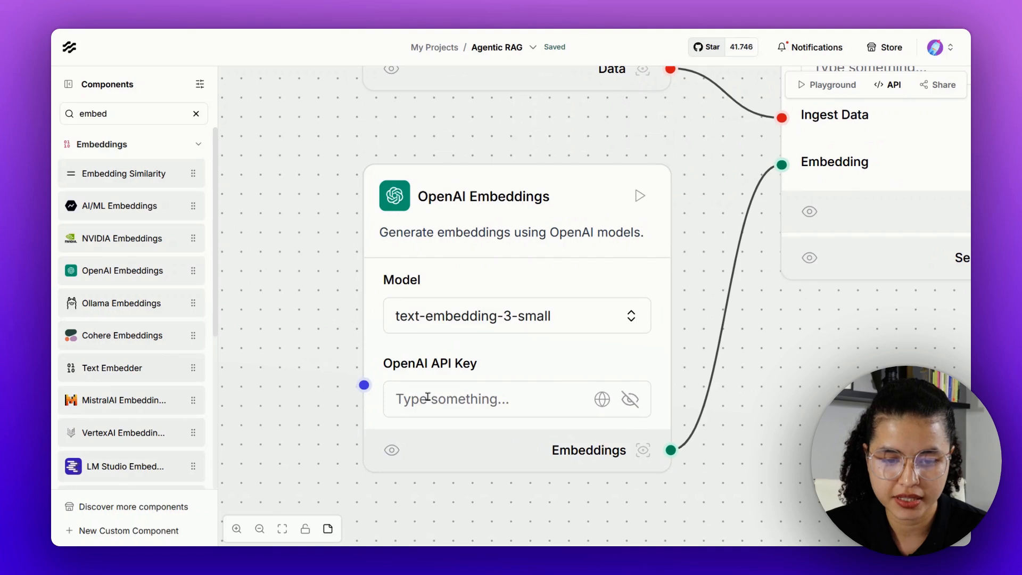
pyautogui.click(498, 400)
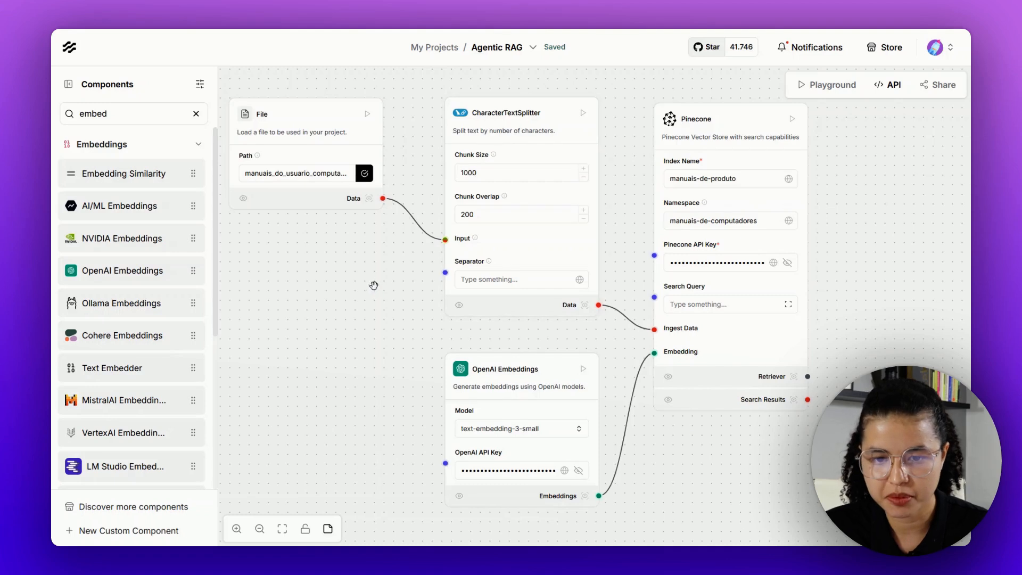
# - Examine the configured Pinecone component and its links to the File, CharacterTextSplitter and OpenAI Embeddings components
pyautogui.moveTo(372, 287); pyautogui.dragTo(386, 299)
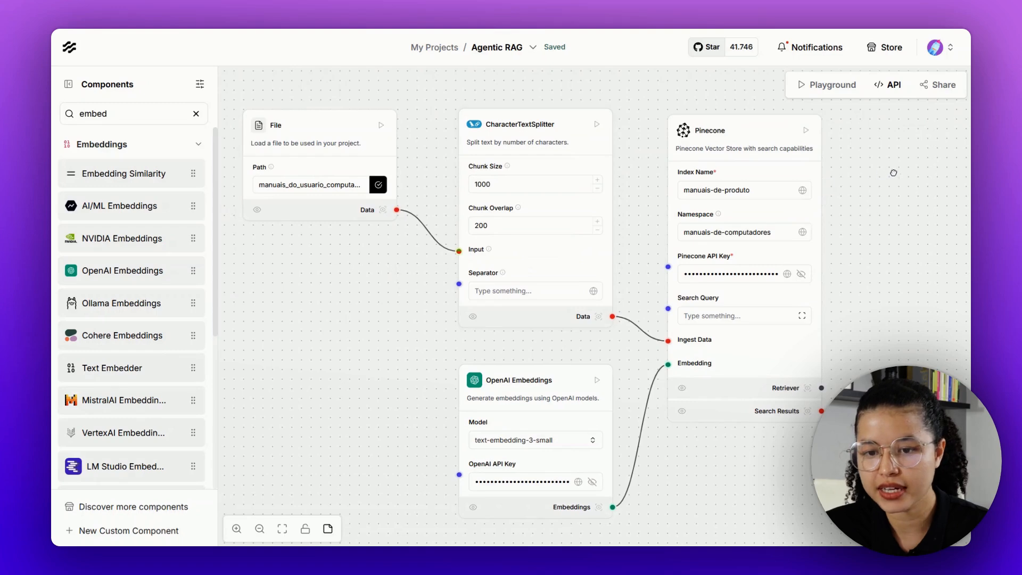
pyautogui.scroll(2, 840, 176)
pyautogui.scroll(2, 840, 177)
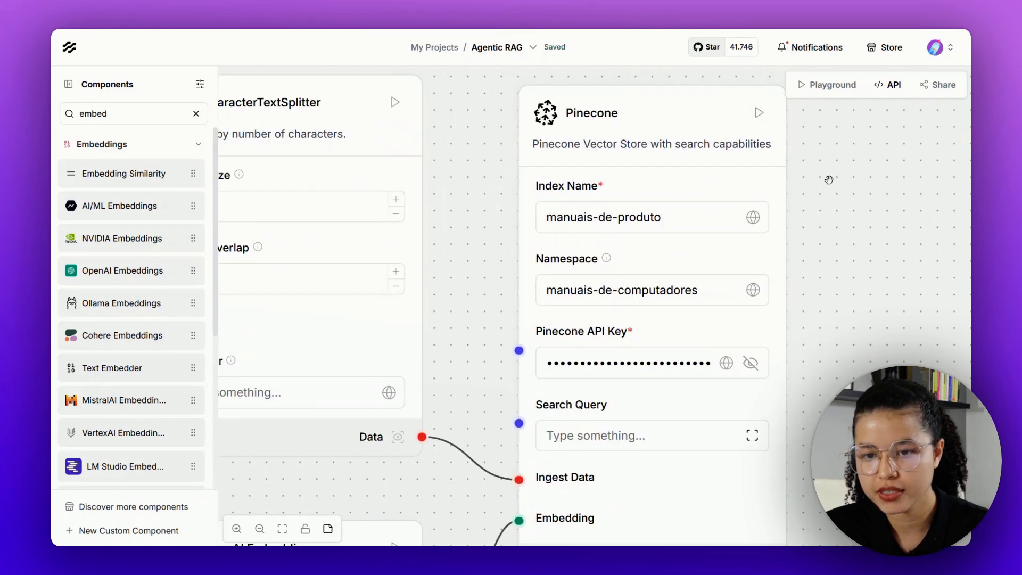
pyautogui.scroll(-3, 825, 182)
pyautogui.moveTo(440, 328); pyautogui.dragTo(476, 305)
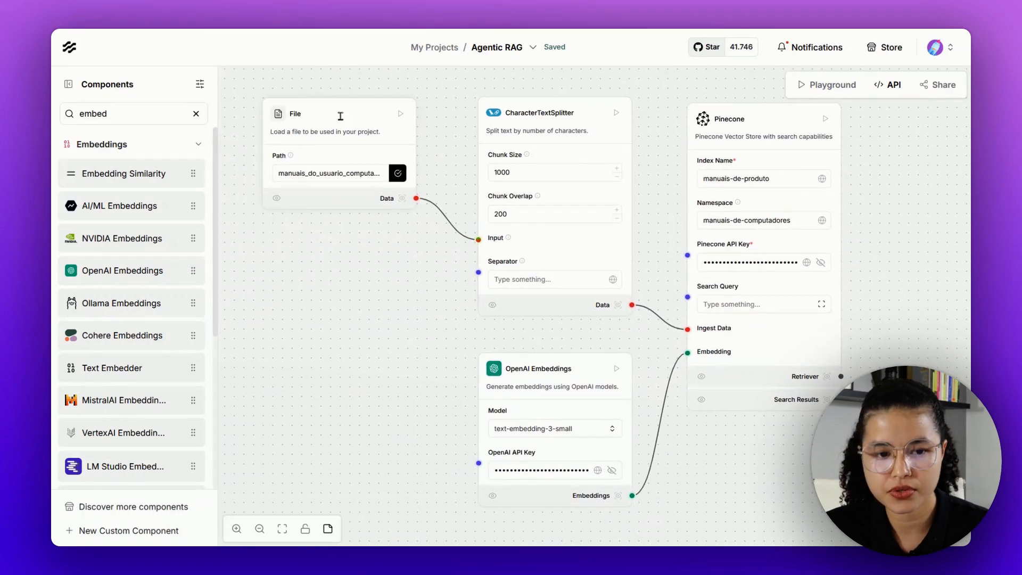
pyautogui.moveTo(877, 235); pyautogui.dragTo(861, 232)
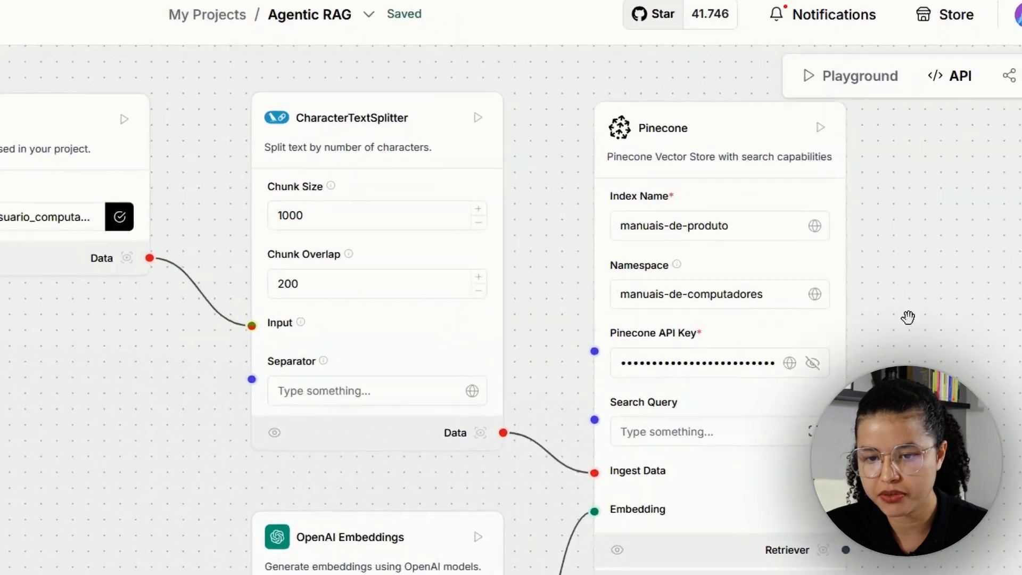
pyautogui.moveTo(908, 317); pyautogui.dragTo(892, 338)
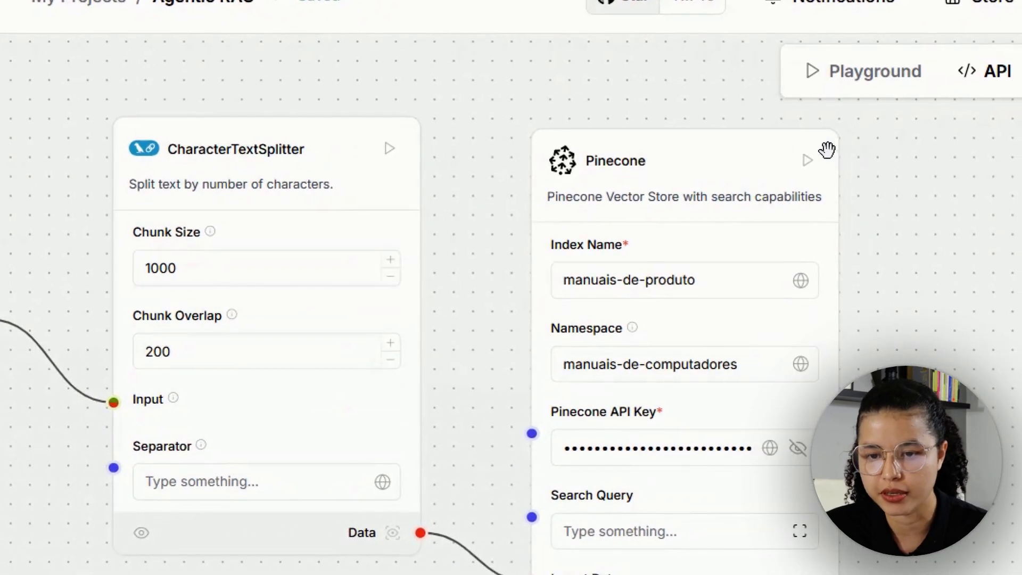
# - Run the Pinecone component to ingest the split and embedded manual into the manuais-de-computadores namespace
pyautogui.click(807, 160)
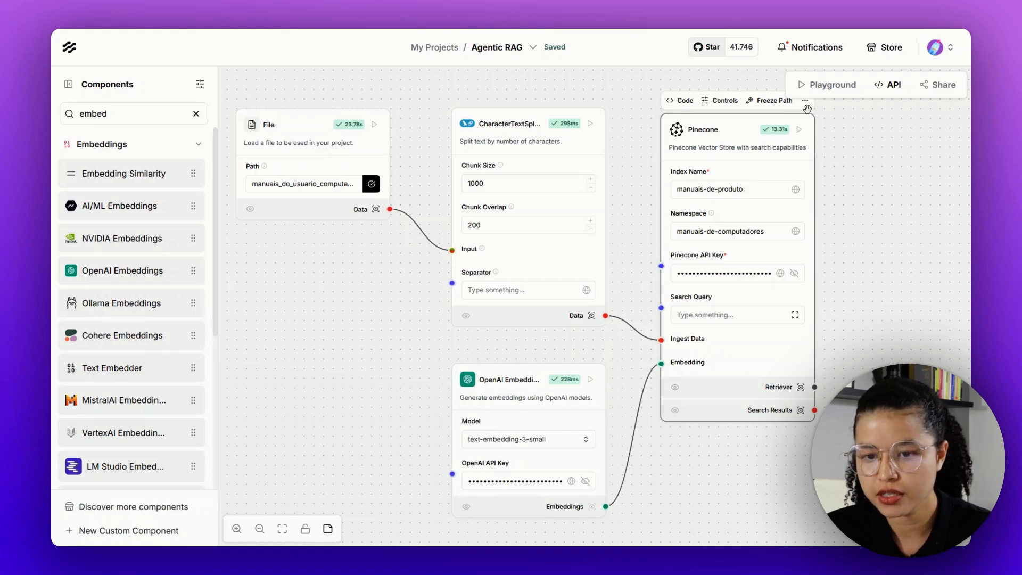
pyautogui.moveTo(783, 131)
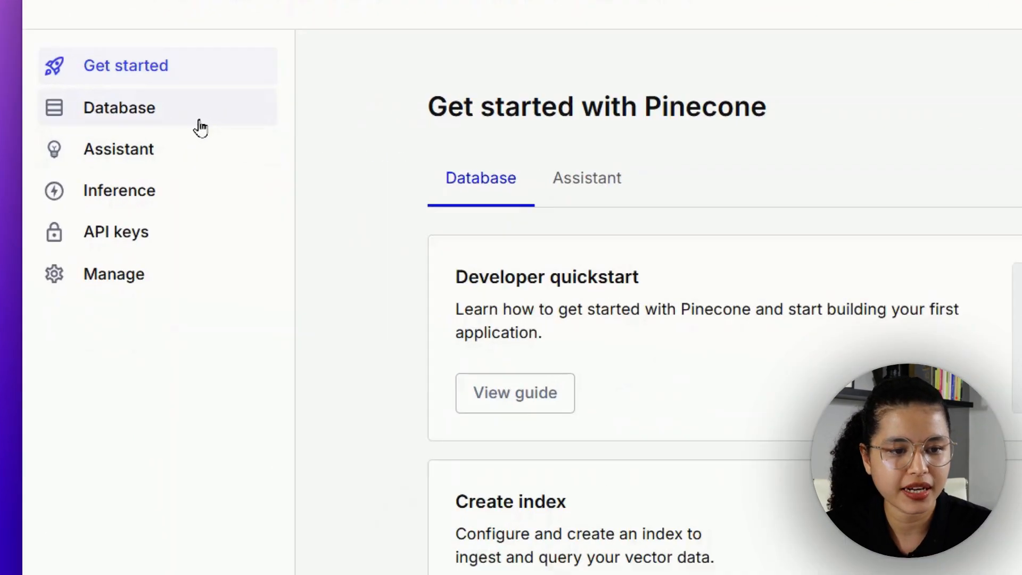
# - In Pinecone, open the manuais-de-produto index and examine its manuais-de-computadores and manuais-de-celulares namespaces
pyautogui.click(144, 122)
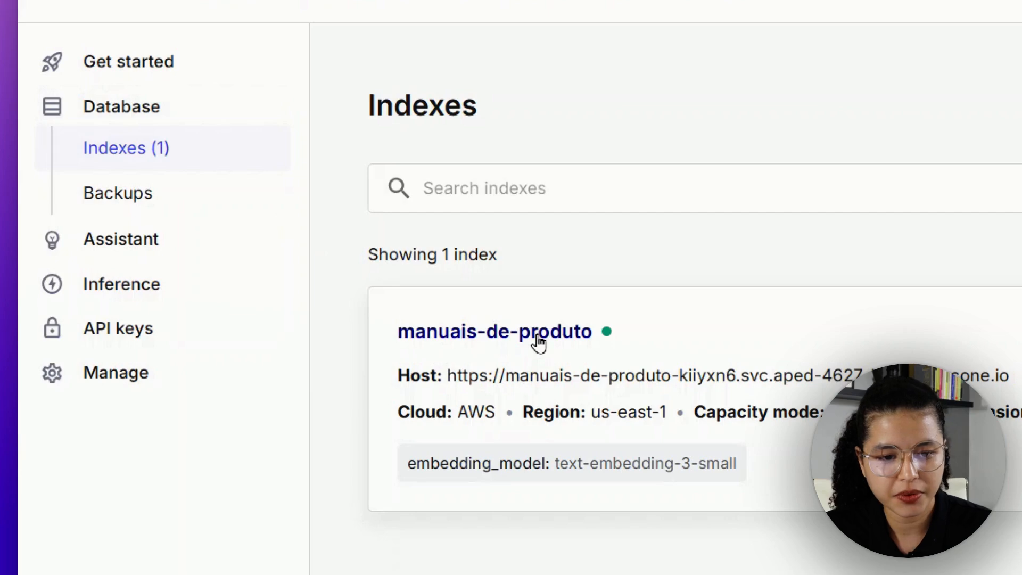
pyautogui.click(540, 358)
pyautogui.click(482, 376)
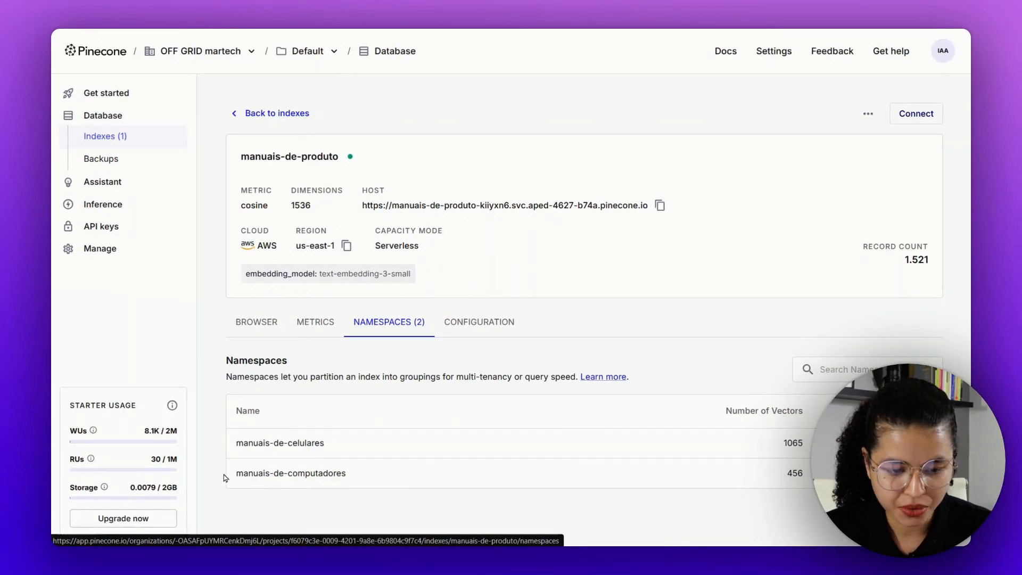
pyautogui.moveTo(224, 476); pyautogui.dragTo(329, 479)
pyautogui.click(335, 485)
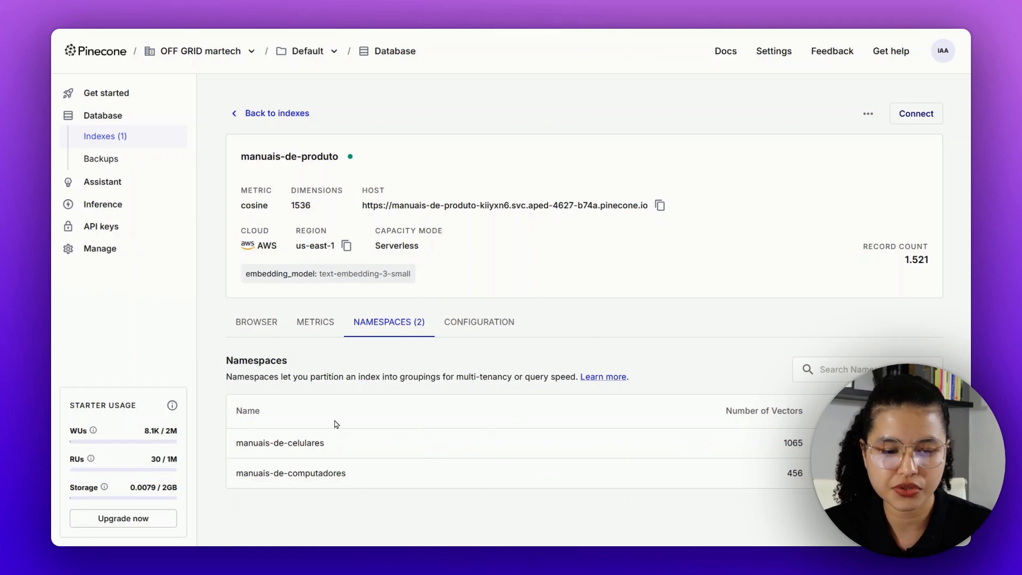
pyautogui.moveTo(232, 452); pyautogui.dragTo(358, 450)
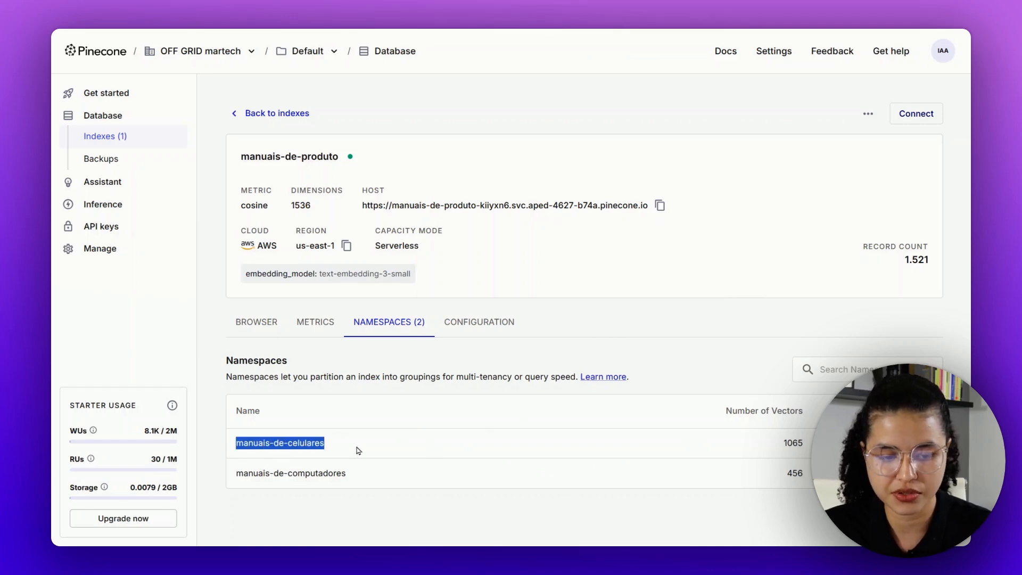
pyautogui.click(257, 499)
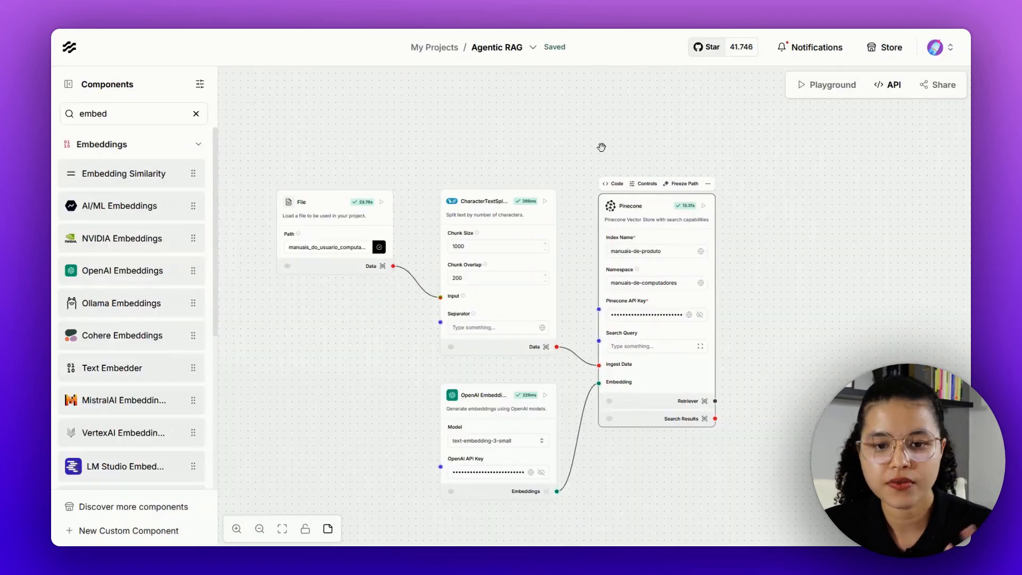
# - Back in the Langflow Agentic RAG flow, add a Chat Input component in an empty area above the ingestion components
pyautogui.moveTo(601, 149); pyautogui.dragTo(570, 169)
pyautogui.scroll(3, 570, 169)
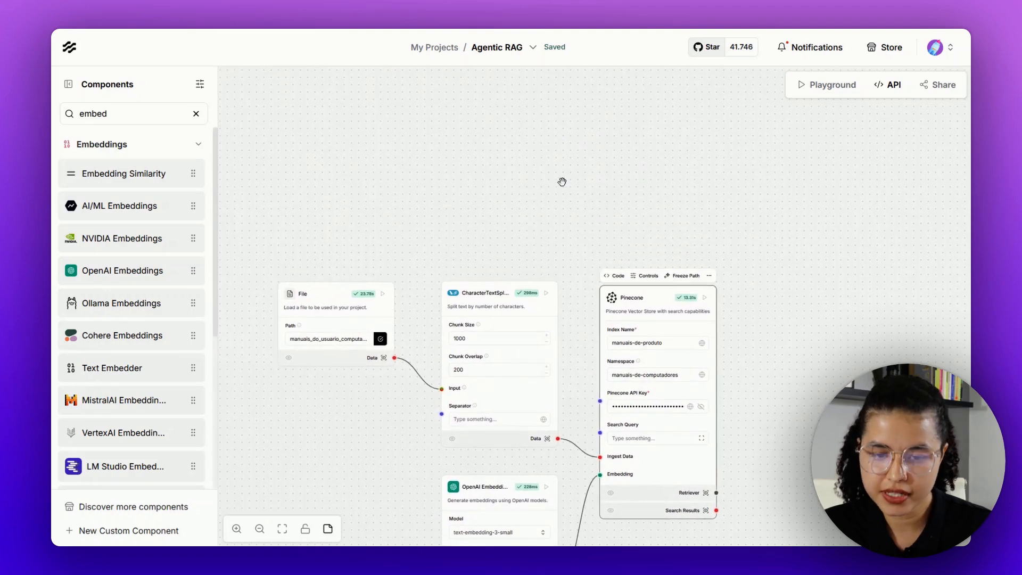
pyautogui.click(551, 307)
pyautogui.scroll(10, 589, 183)
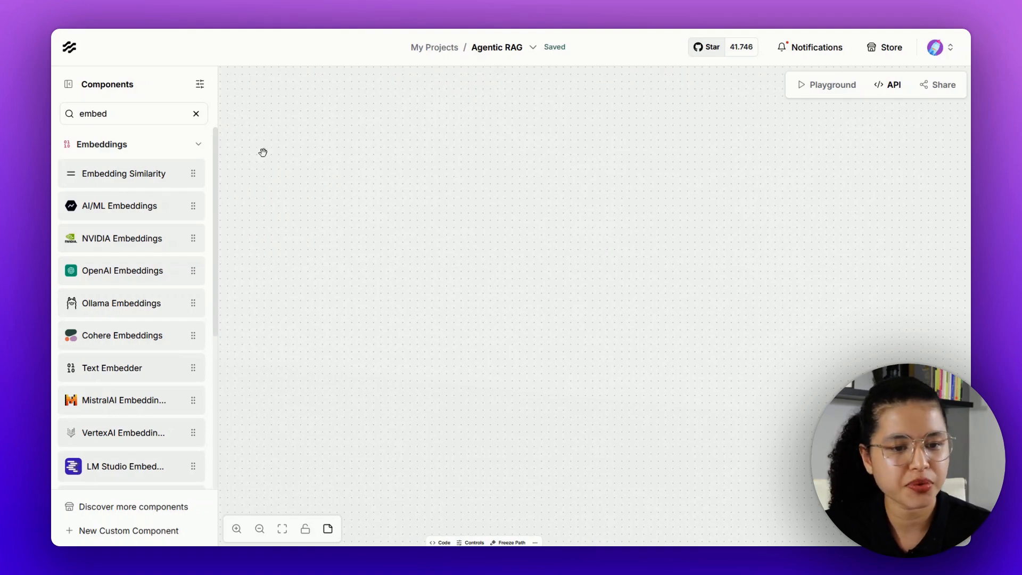
pyautogui.click(196, 114)
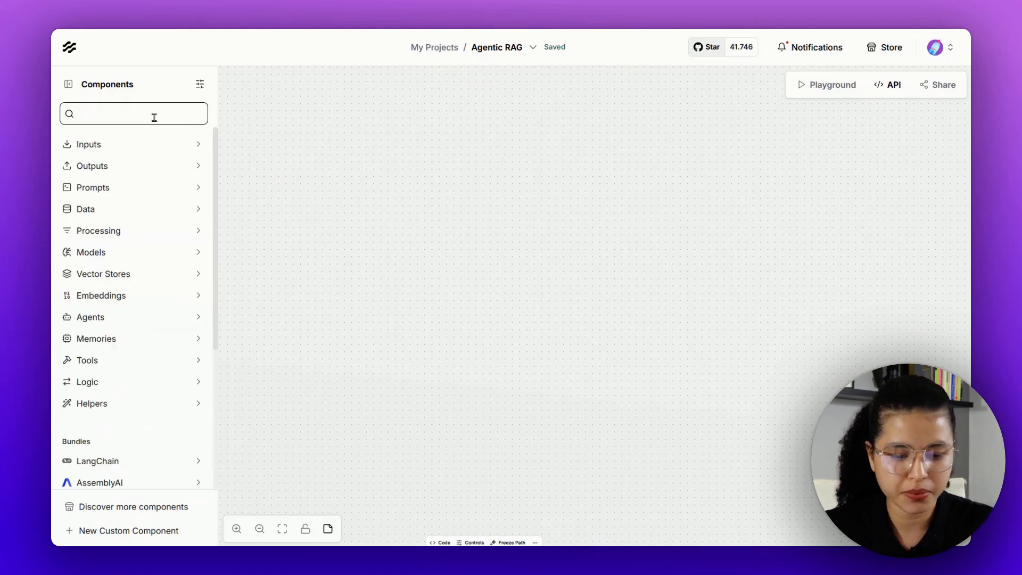
pyautogui.write('chat in')
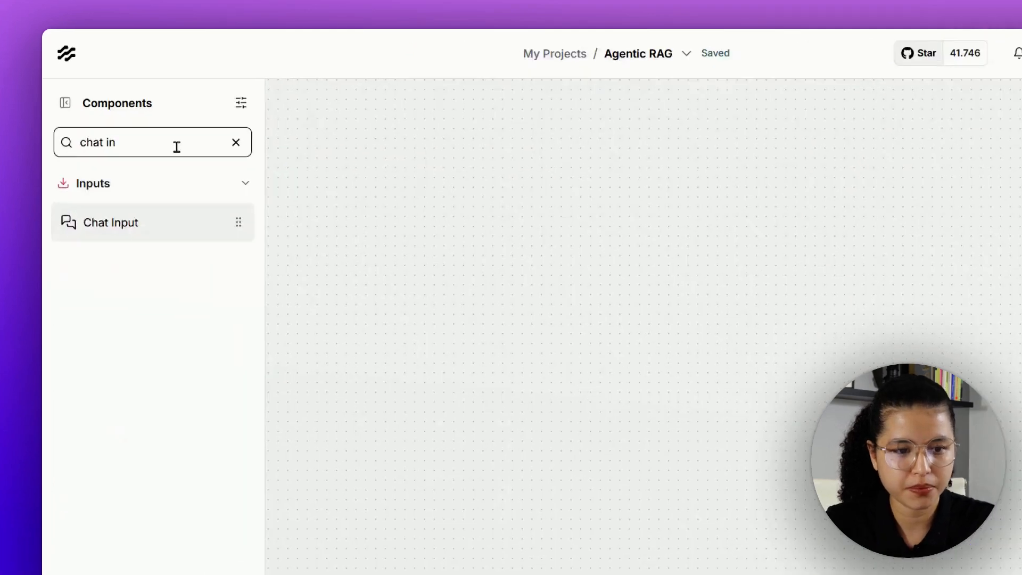
pyautogui.moveTo(160, 223); pyautogui.dragTo(489, 247)
pyautogui.moveTo(412, 206); pyautogui.dragTo(369, 197)
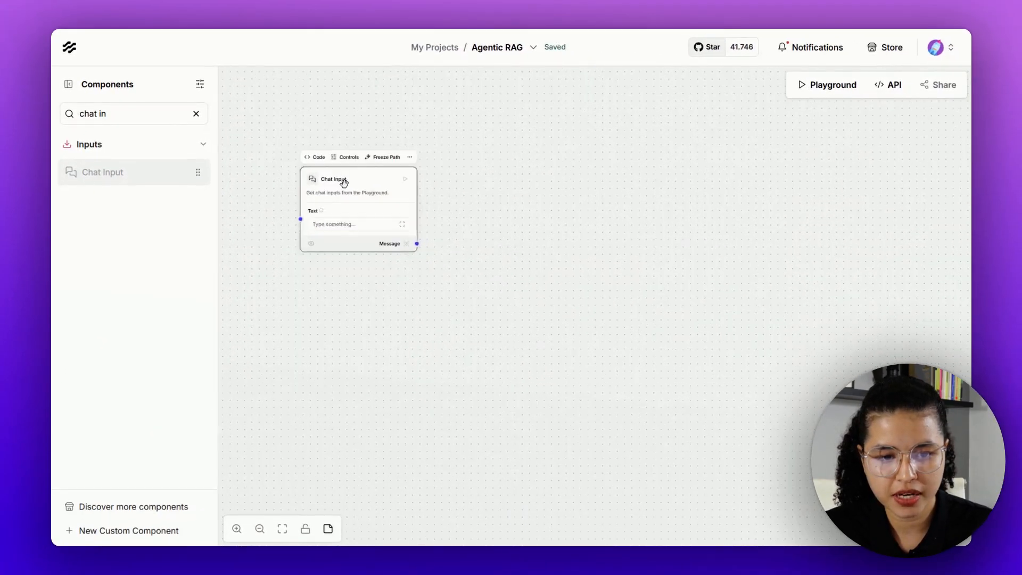
# - Add an Agent component to the canvas beside the Chat Input component
pyautogui.scroll(5, 373, 198)
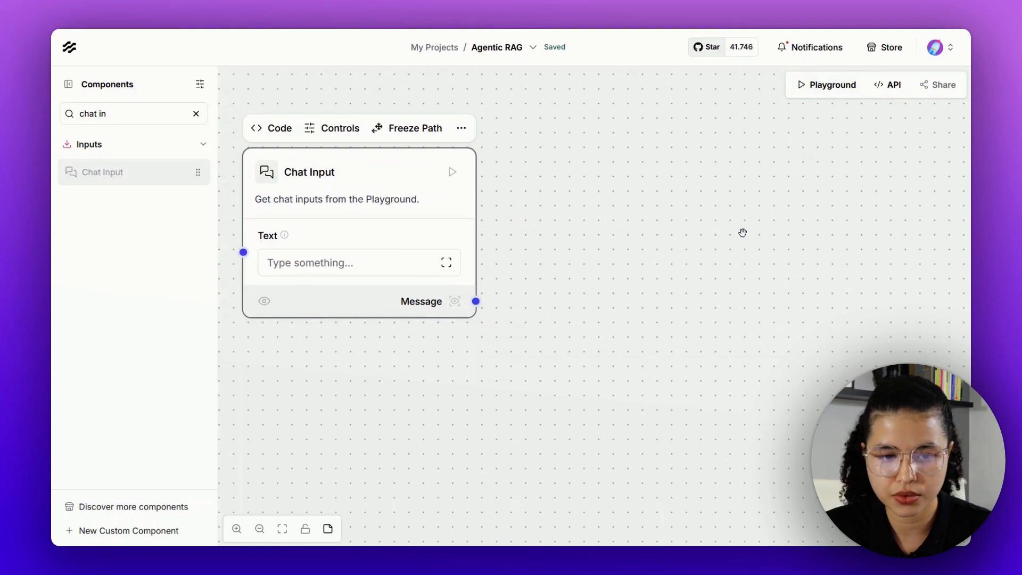
pyautogui.scroll(-3, 695, 239)
pyautogui.moveTo(695, 240); pyautogui.dragTo(572, 238)
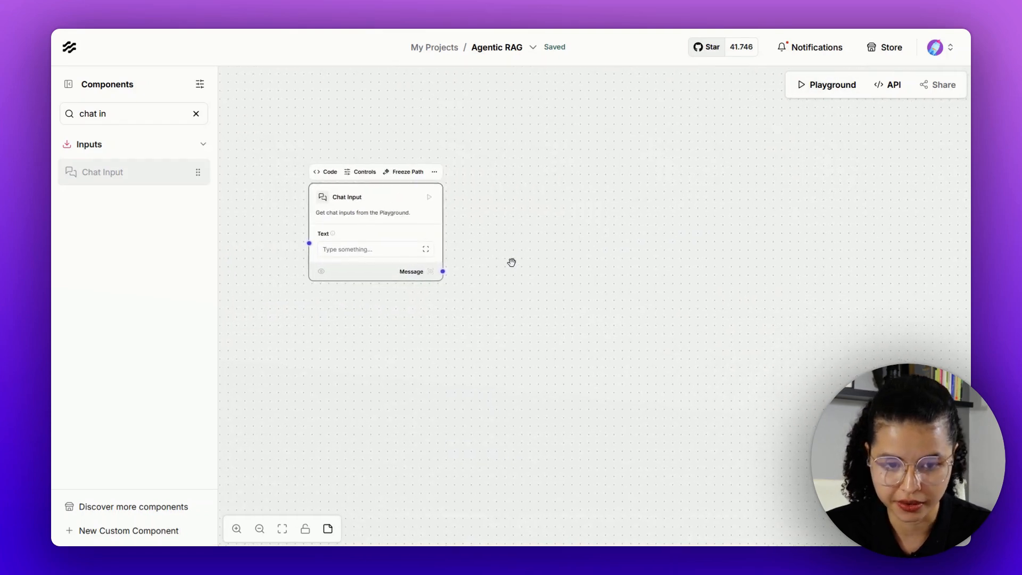
pyautogui.scroll(1, 504, 237)
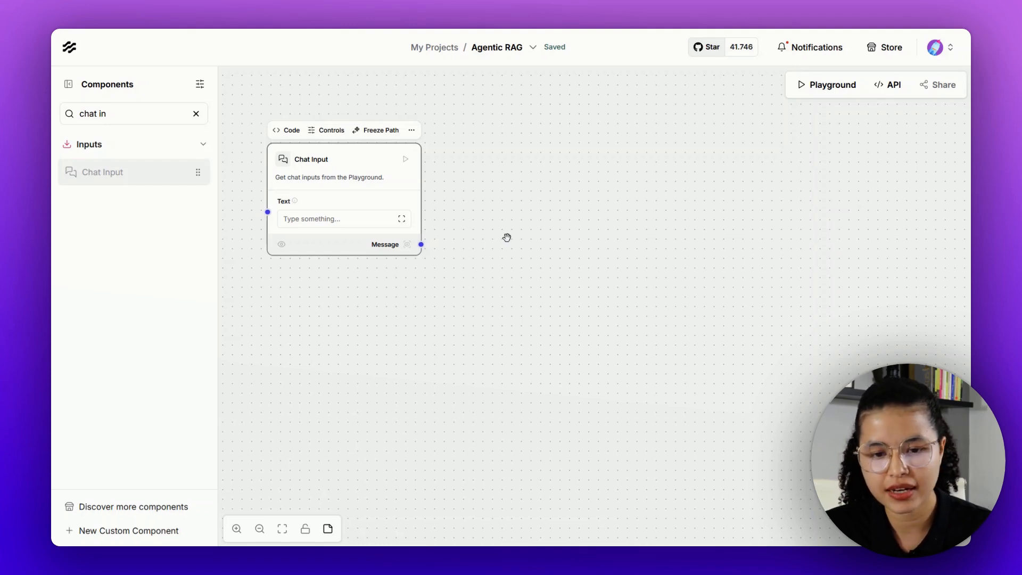
pyautogui.click(486, 135)
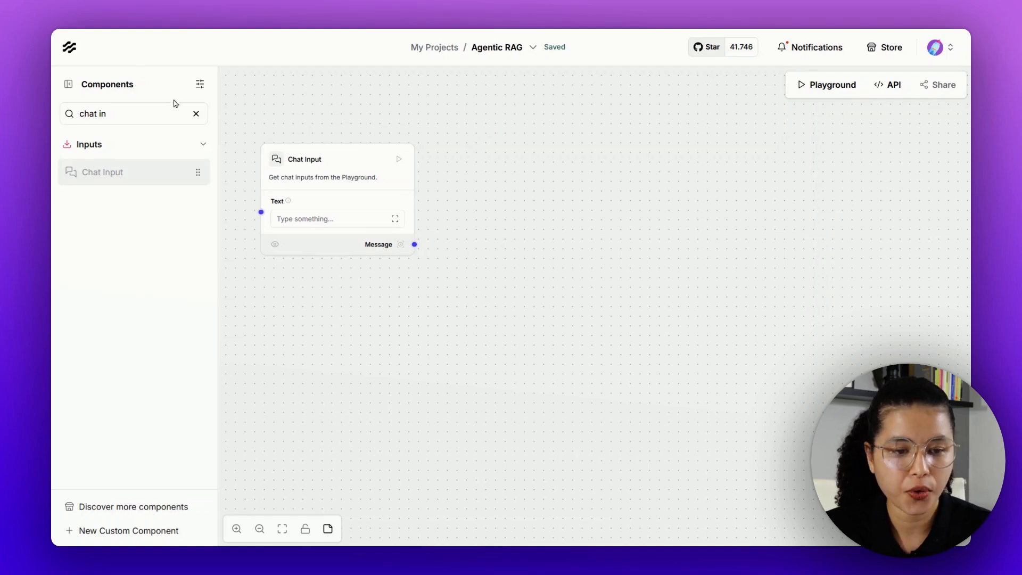
pyautogui.click(198, 120)
pyautogui.click(196, 115)
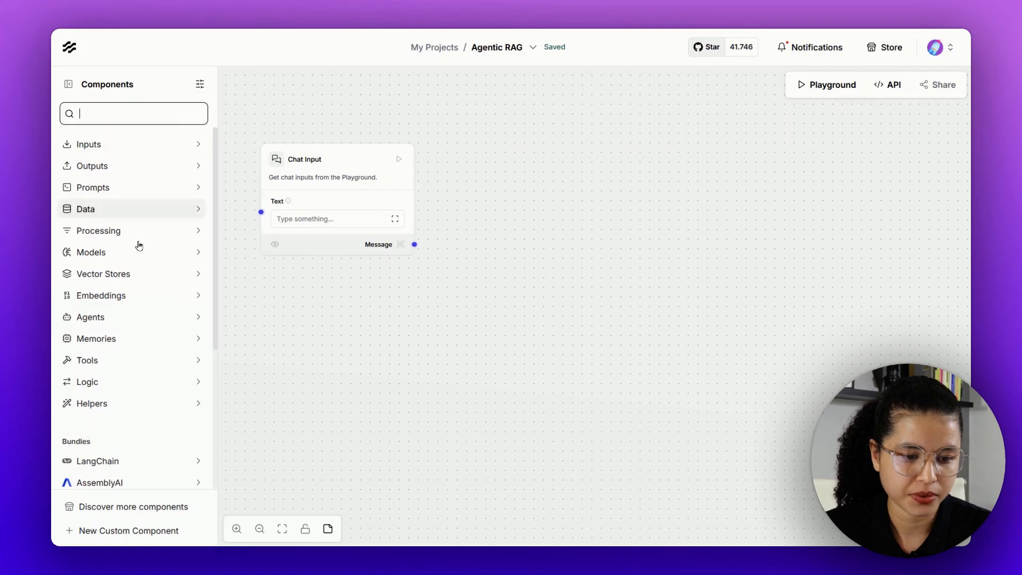
pyautogui.click(158, 318)
pyautogui.moveTo(157, 345); pyautogui.dragTo(561, 157)
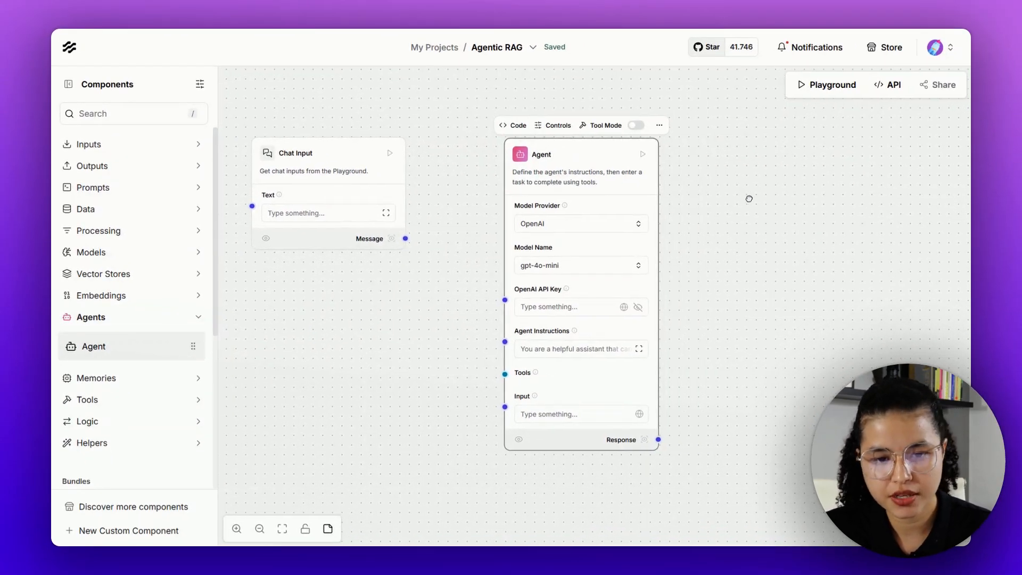
# - Connect the Chat Input component's Message output to the Agent component's Input
pyautogui.moveTo(384, 324); pyautogui.dragTo(416, 322)
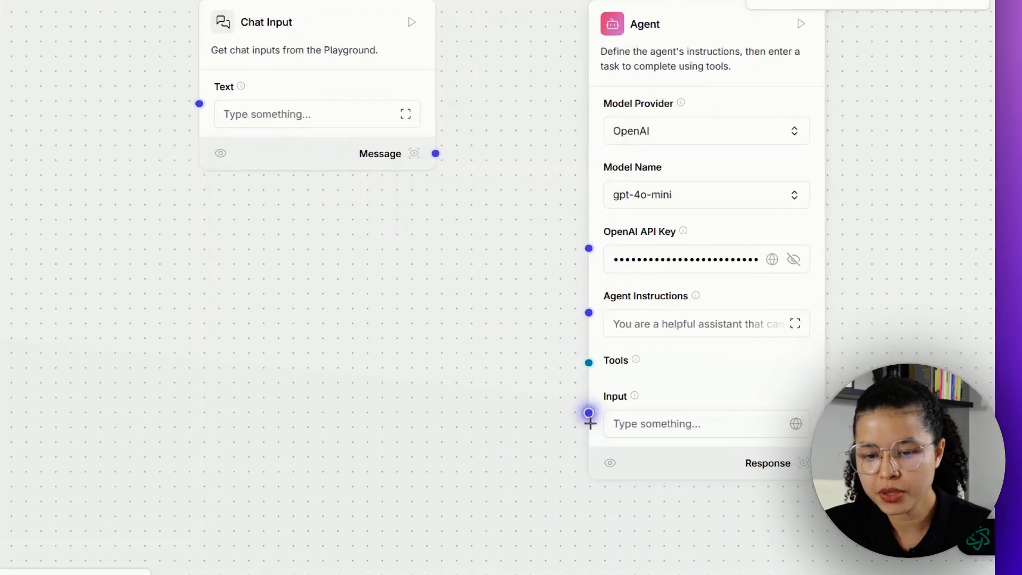
pyautogui.click(667, 399)
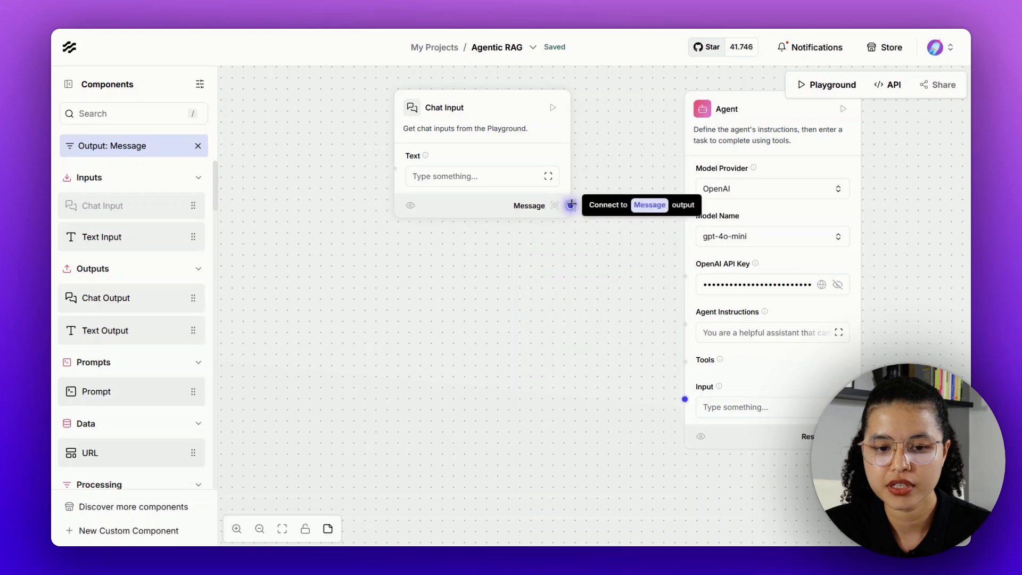
pyautogui.moveTo(570, 206); pyautogui.dragTo(686, 403)
pyautogui.hscroll(2, 775, 216)
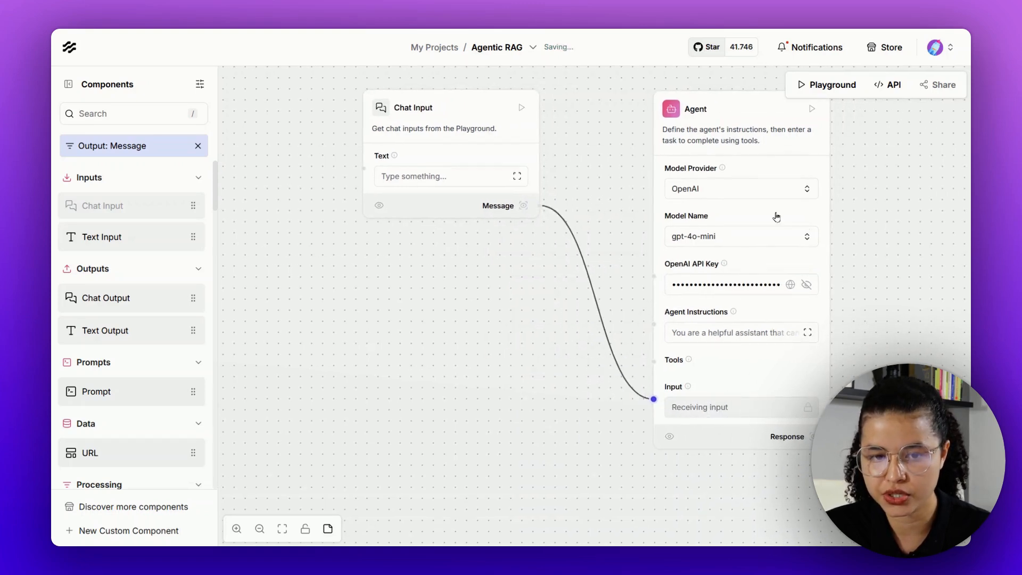
pyautogui.moveTo(621, 144); pyautogui.dragTo(549, 180)
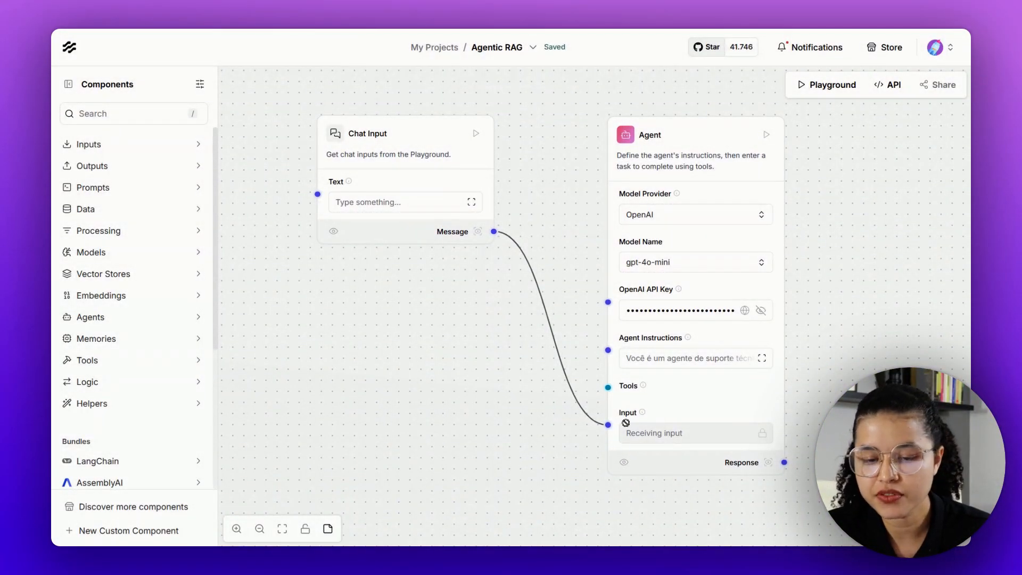
# - Review the full Agent Instructions text for the electronics technical support agent and close the text editor
pyautogui.click(762, 358)
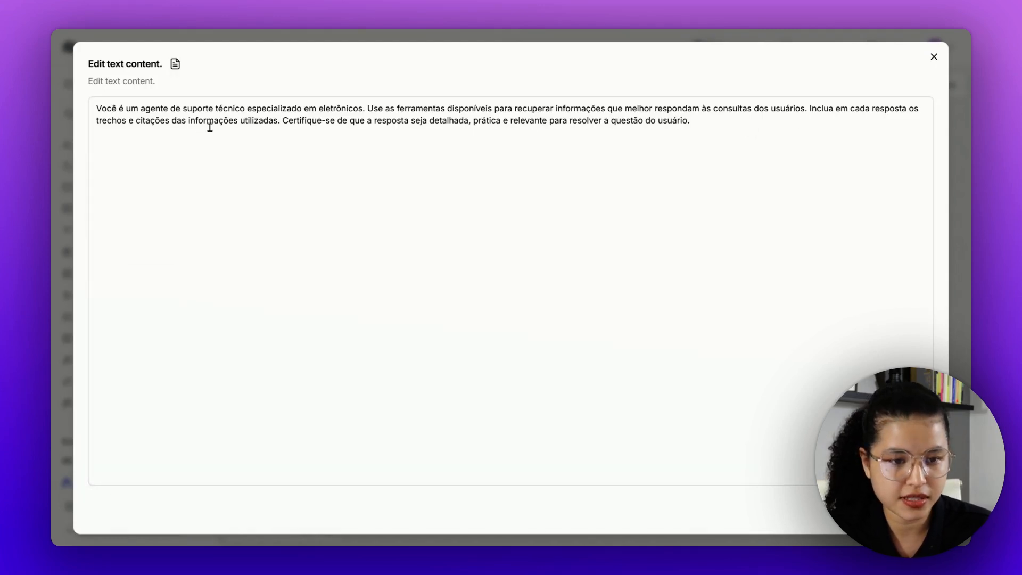
pyautogui.click(269, 123)
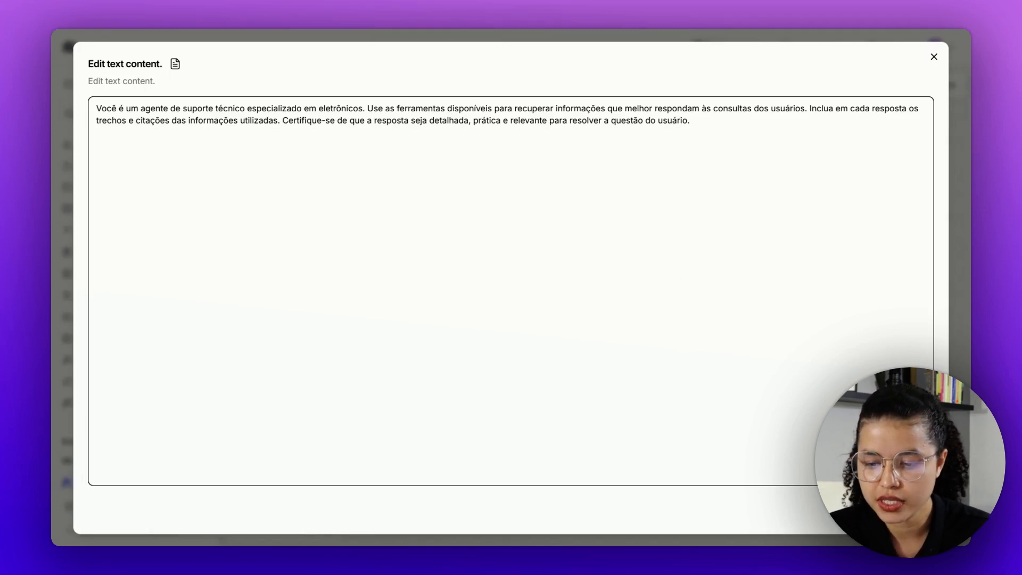
pyautogui.click(898, 508)
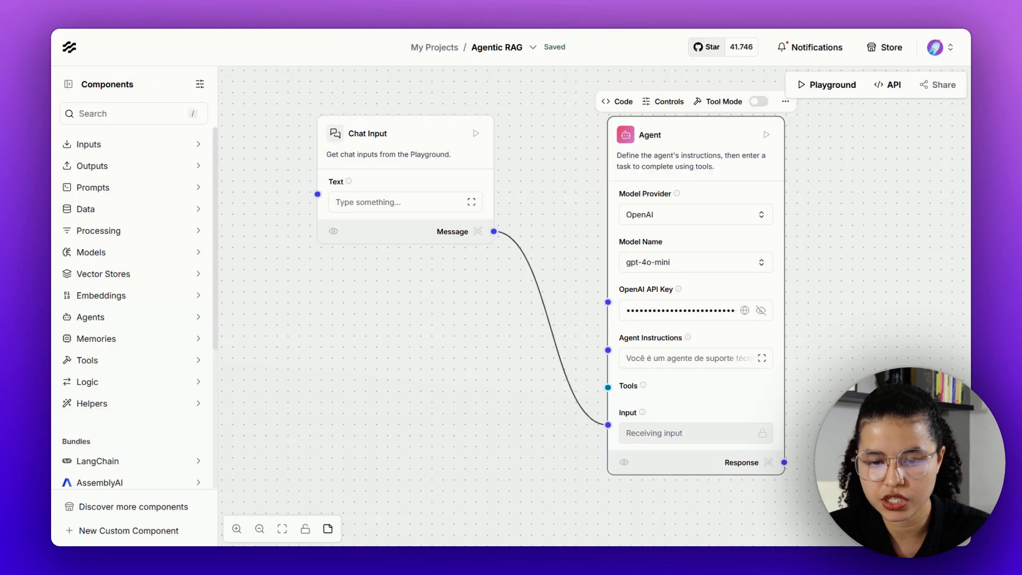
# - Add a RetrieverTool component below the Chat Input component
pyautogui.moveTo(376, 426); pyautogui.dragTo(390, 424)
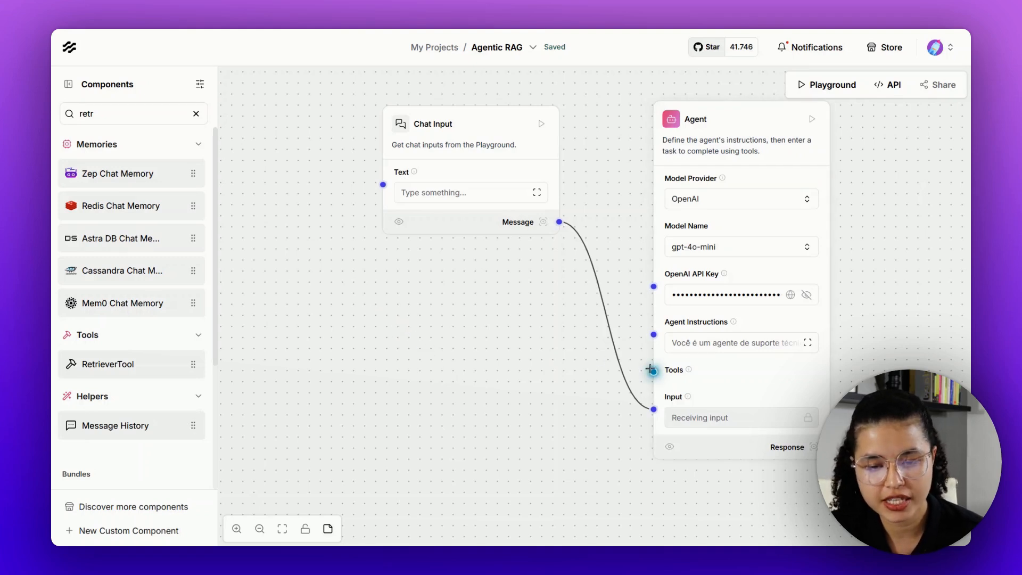
pyautogui.moveTo(650, 369)
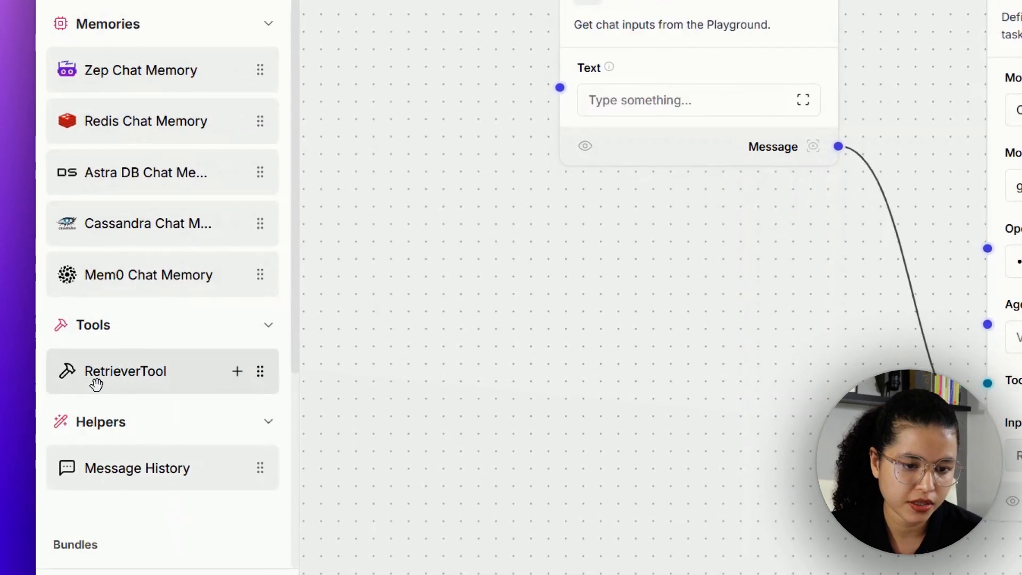
pyautogui.moveTo(89, 369); pyautogui.dragTo(213, 344)
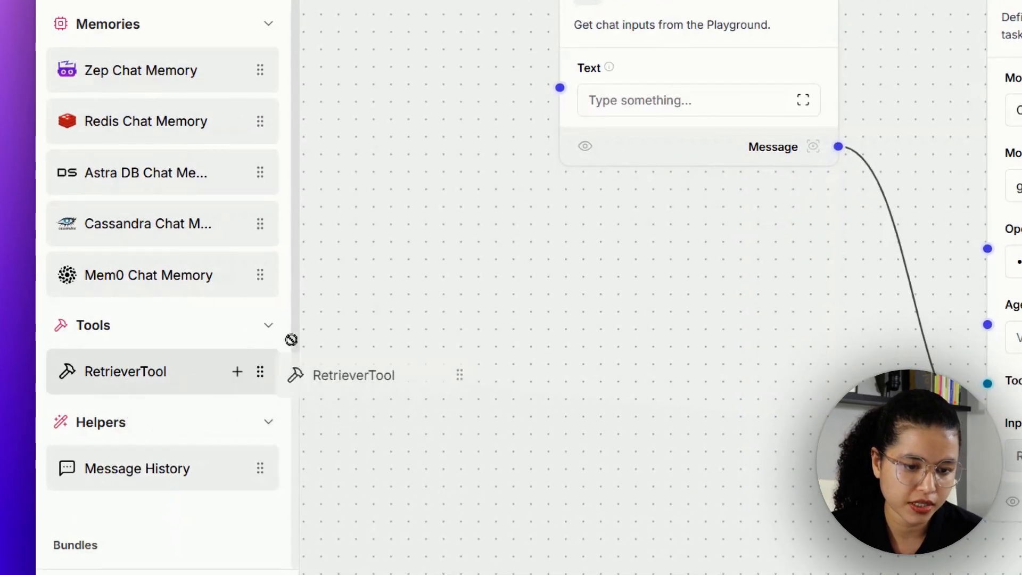
pyautogui.moveTo(291, 340); pyautogui.dragTo(531, 287)
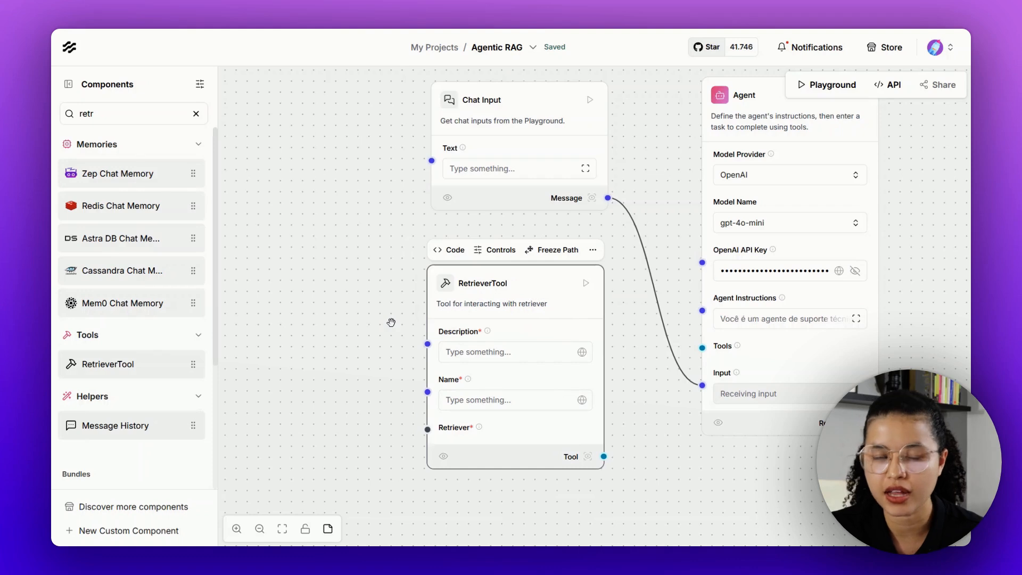
pyautogui.moveTo(469, 282); pyautogui.dragTo(466, 278)
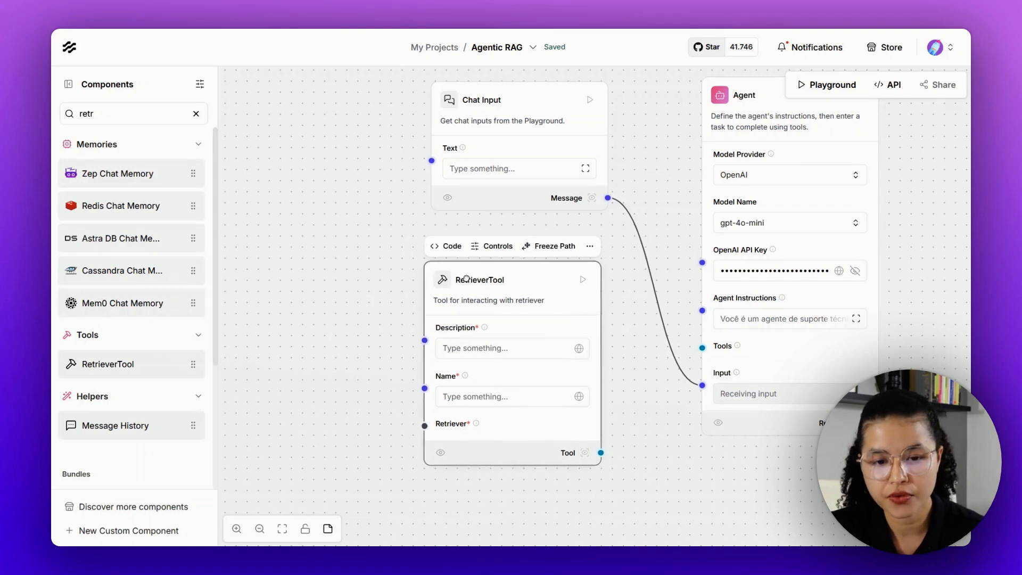
# - Add a second RetrieverTool component beneath the first one
pyautogui.moveTo(361, 331); pyautogui.dragTo(358, 269)
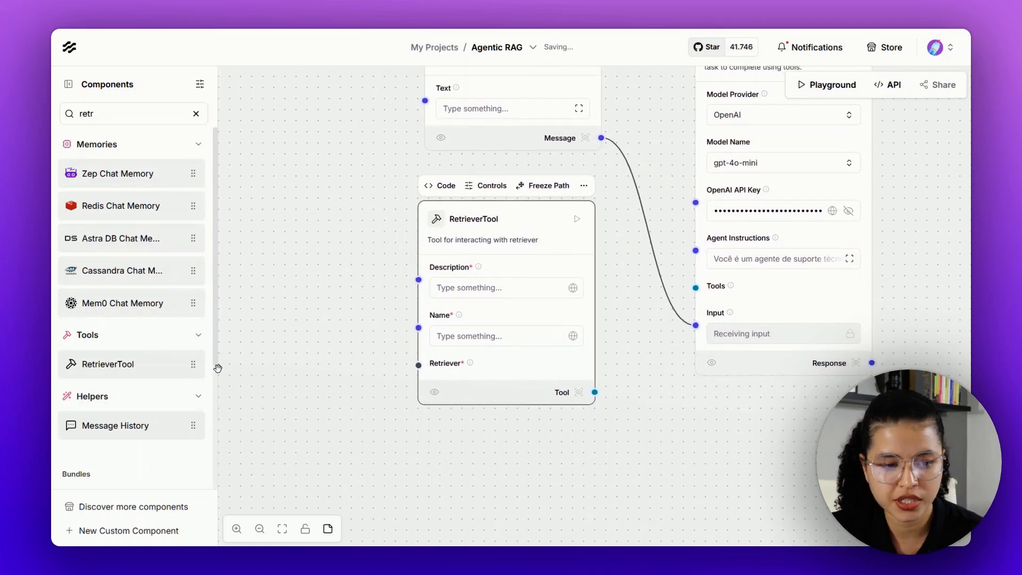
pyautogui.moveTo(150, 368); pyautogui.dragTo(430, 457)
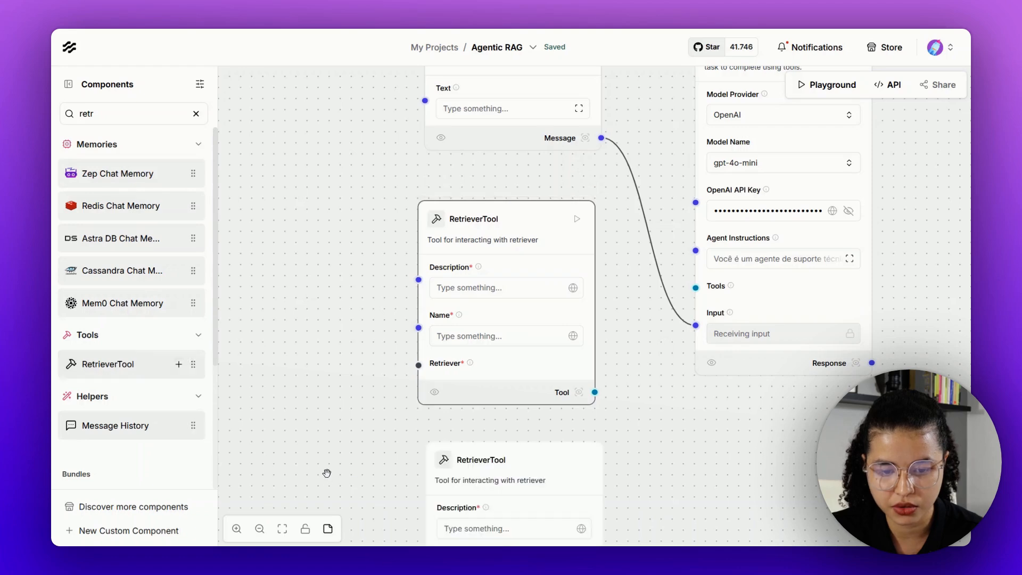
pyautogui.scroll(-1, 313, 412)
pyautogui.moveTo(313, 412); pyautogui.dragTo(324, 347)
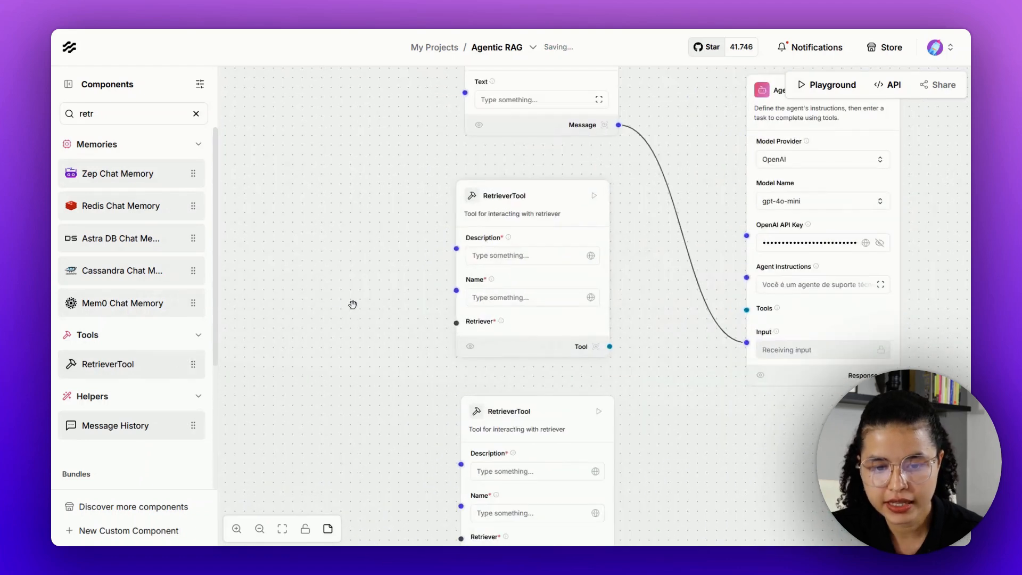
pyautogui.scroll(2, 386, 299)
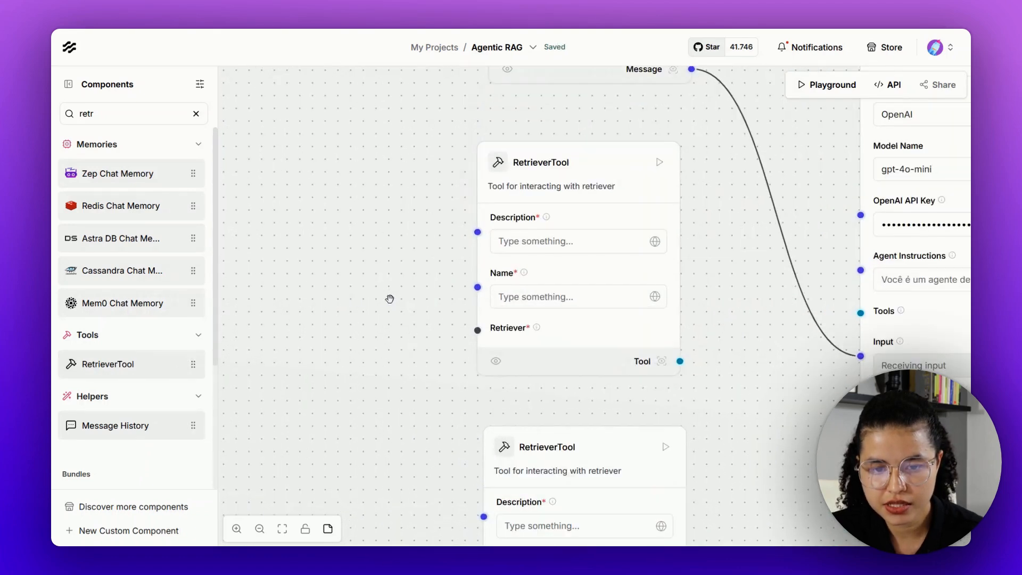
pyautogui.moveTo(390, 298); pyautogui.dragTo(350, 323)
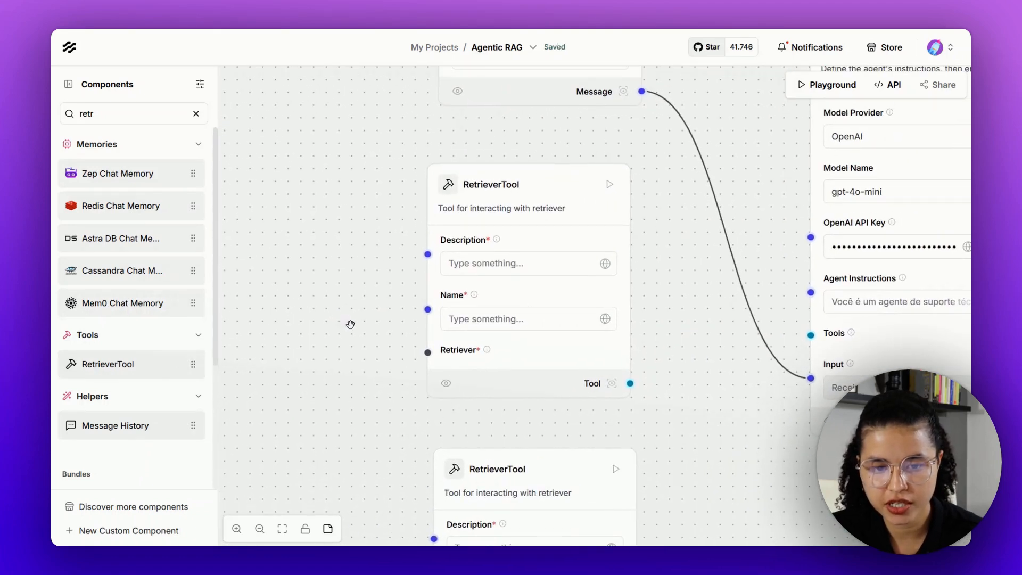
# - Name the upper RetrieverTool component manuais-de-celulares
pyautogui.click(518, 314)
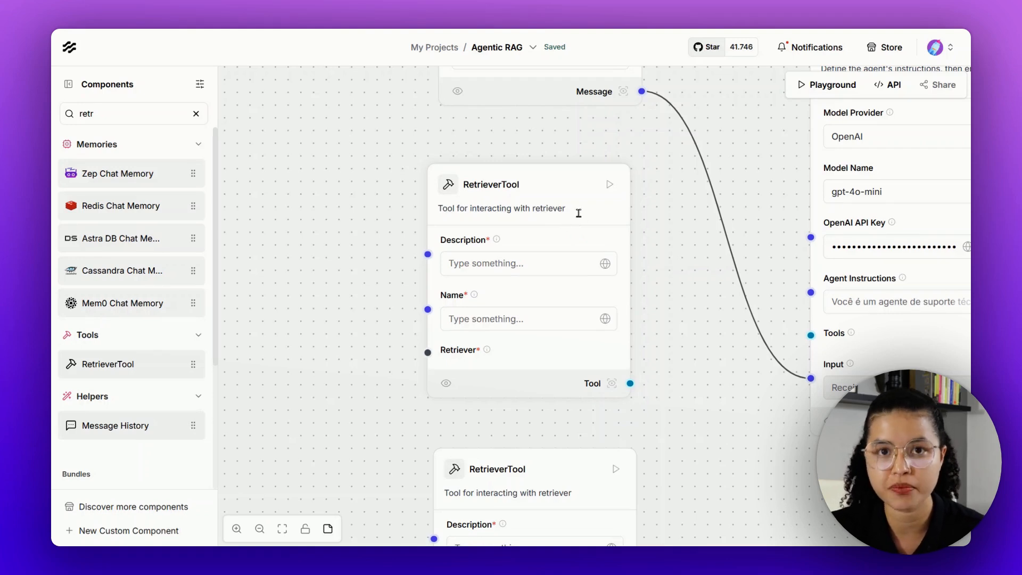
pyautogui.click(474, 318)
pyautogui.write('man')
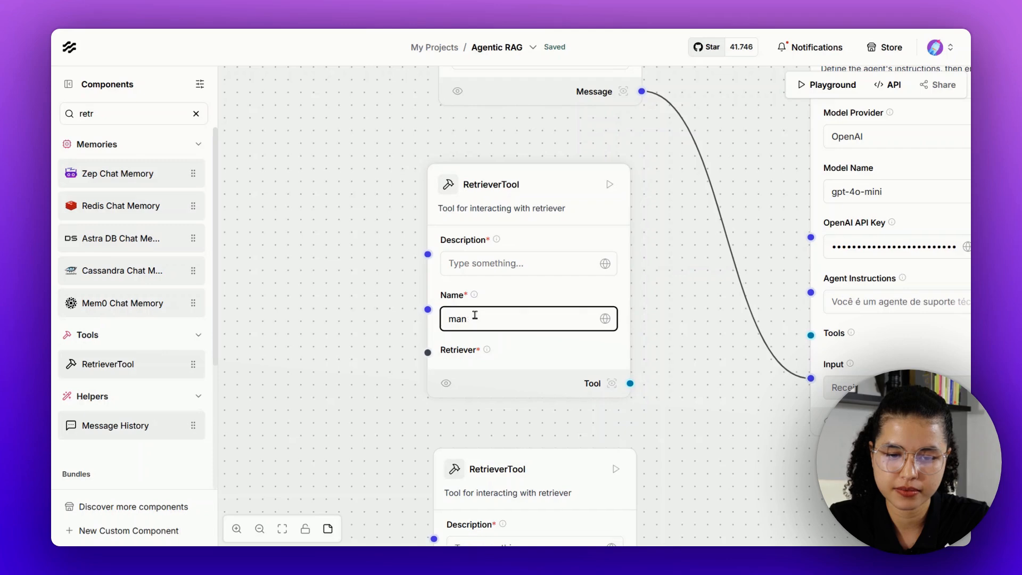
pyautogui.write('uais-de')
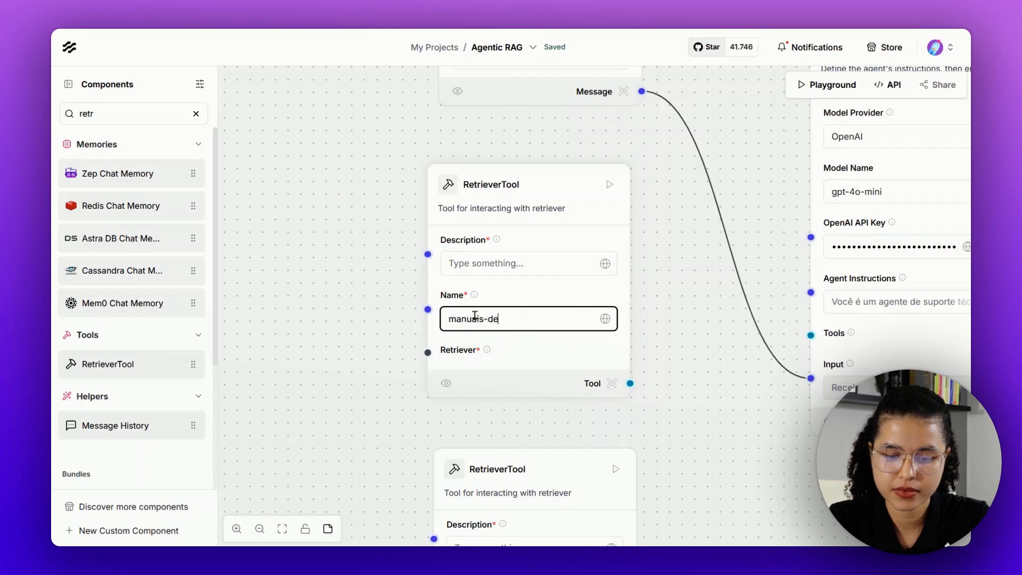
pyautogui.write('-celula')
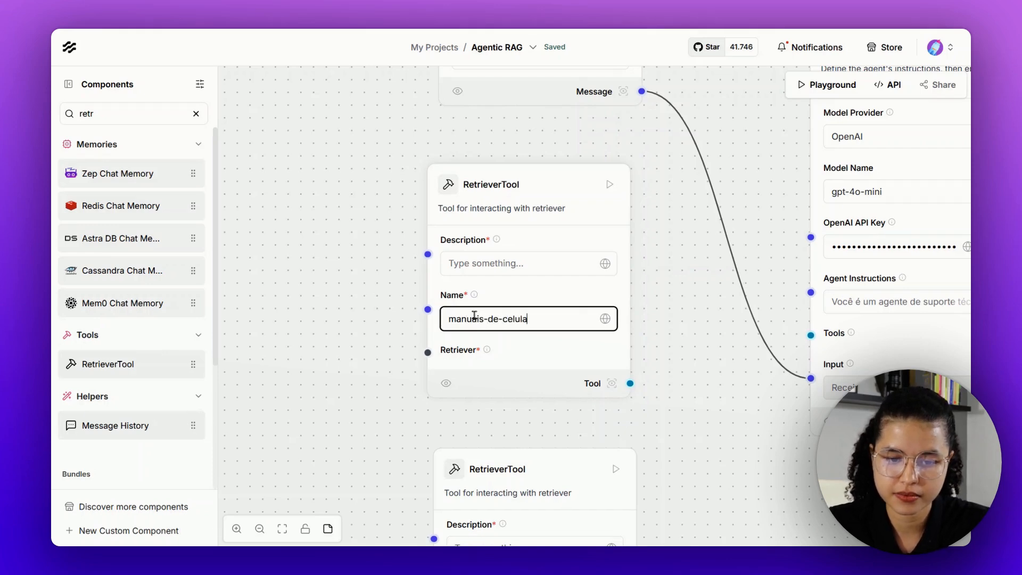
pyautogui.write('res')
# - Name the lower RetrieverTool component manuais-de-computadores
pyautogui.scroll(-5, 362, 440)
pyautogui.click(457, 413)
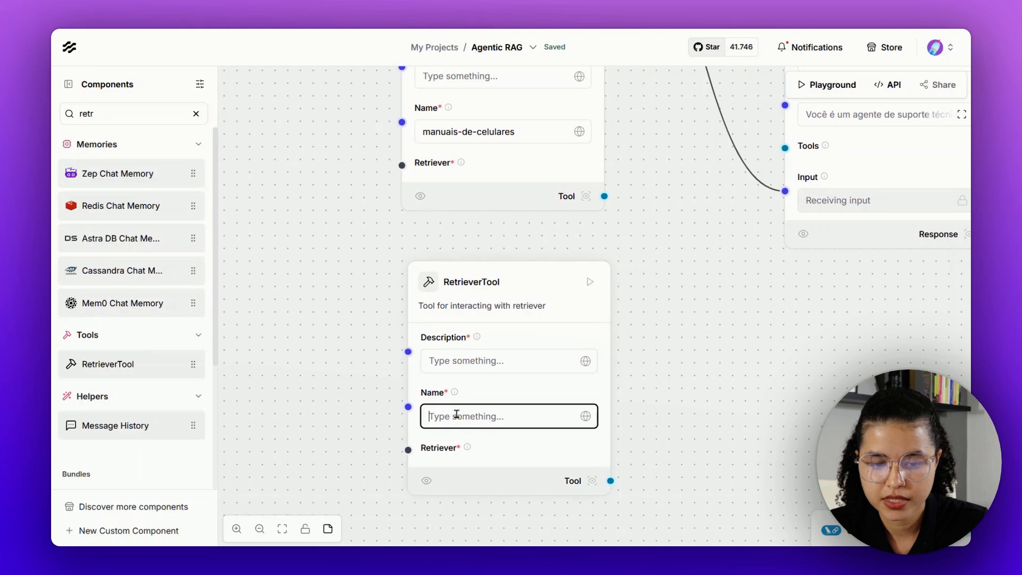
pyautogui.write('manuais')
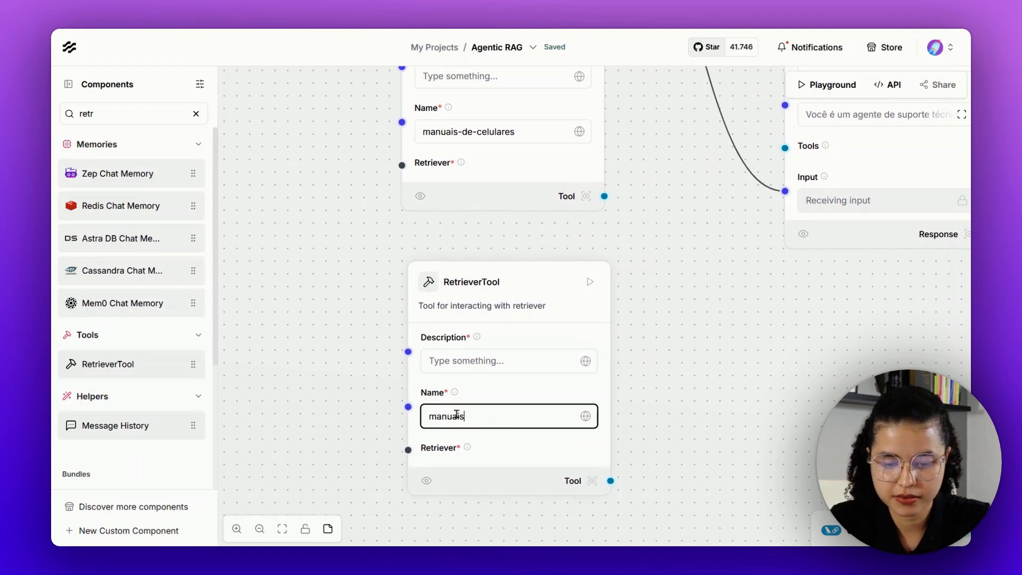
pyautogui.write('-de-co')
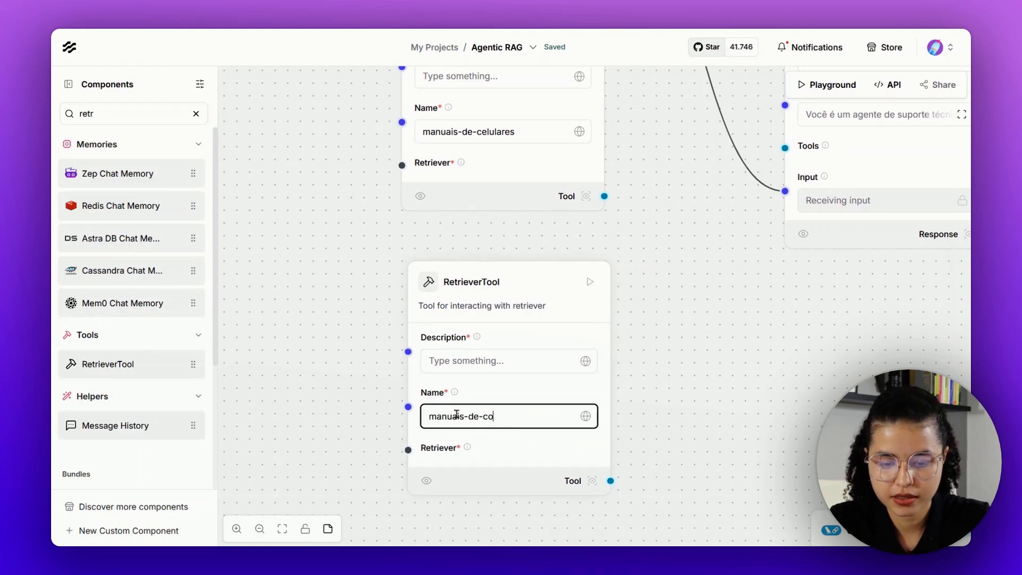
pyautogui.write('mputadores')
pyautogui.scroll(2, 401, 207)
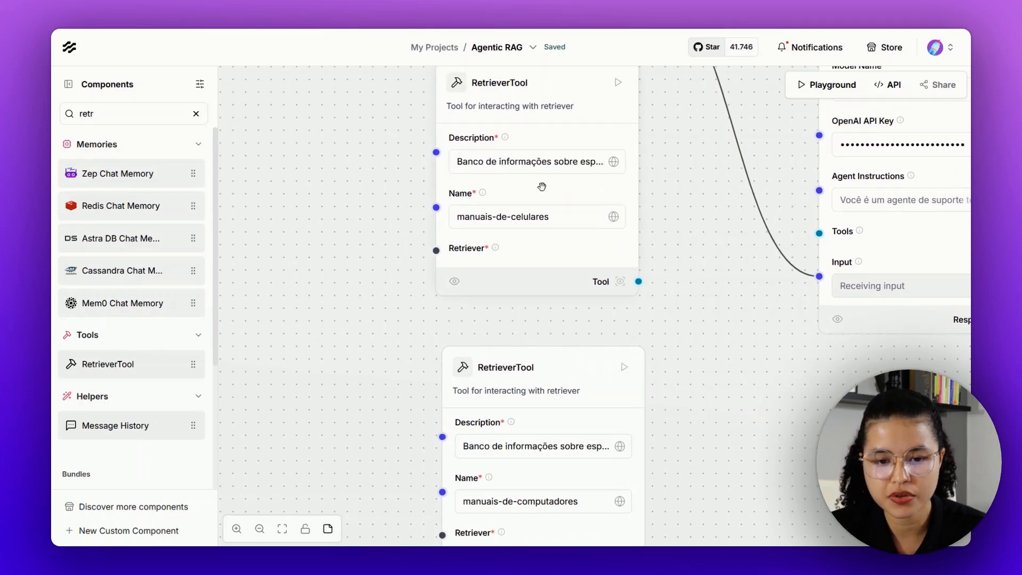
# - Read through the Description text of the manuais-de-celulares RetrieverTool and compare it with the one on the manuais-de-computadores RetrieverTool
pyautogui.click(508, 161)
pyautogui.hscroll(2, 539, 161)
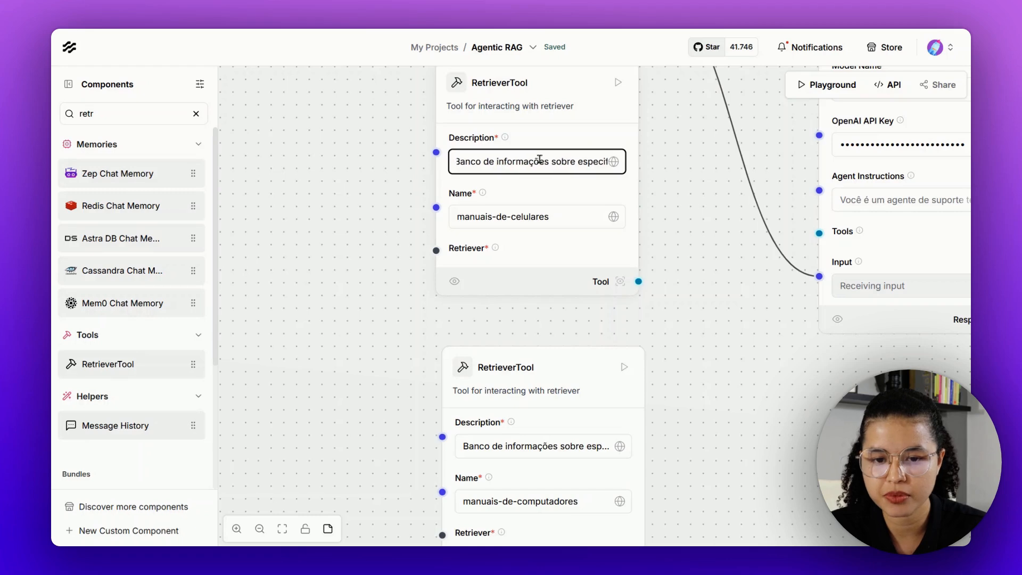
pyautogui.moveTo(581, 172); pyautogui.dragTo(601, 162)
pyautogui.click(553, 161)
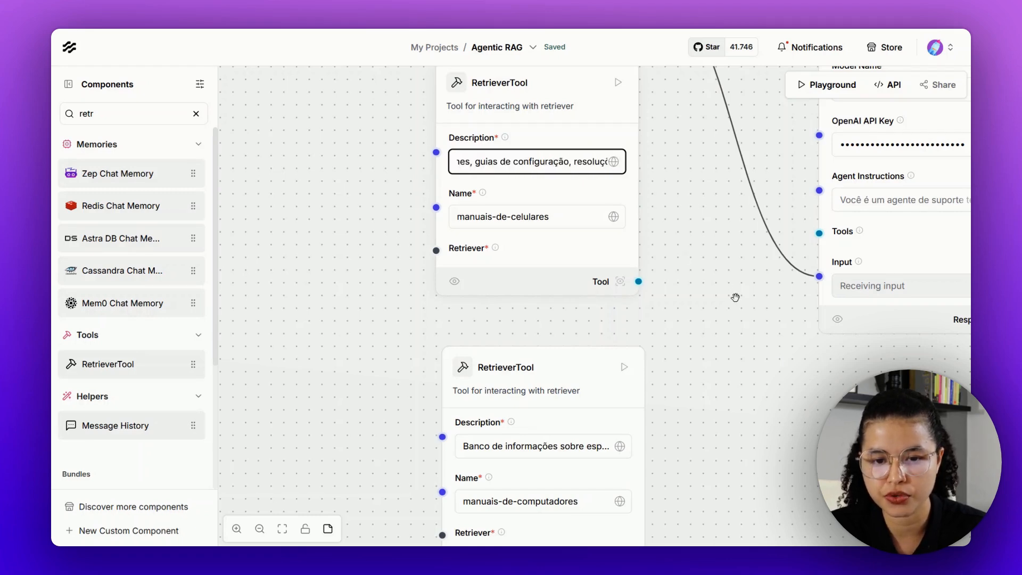
pyautogui.click(739, 393)
pyautogui.scroll(-3, 708, 335)
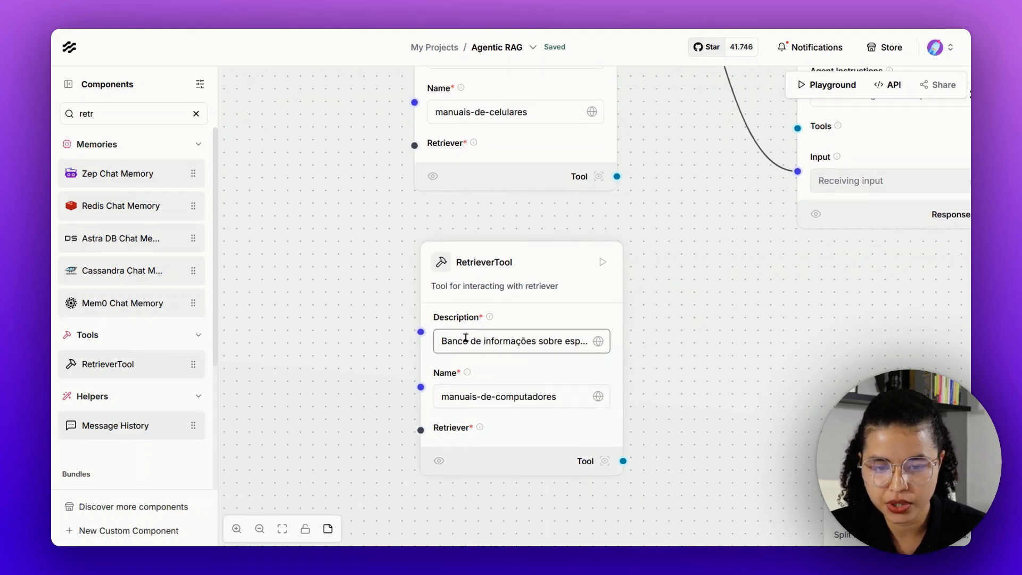
pyautogui.scroll(2, 706, 302)
pyautogui.scroll(-2, 707, 302)
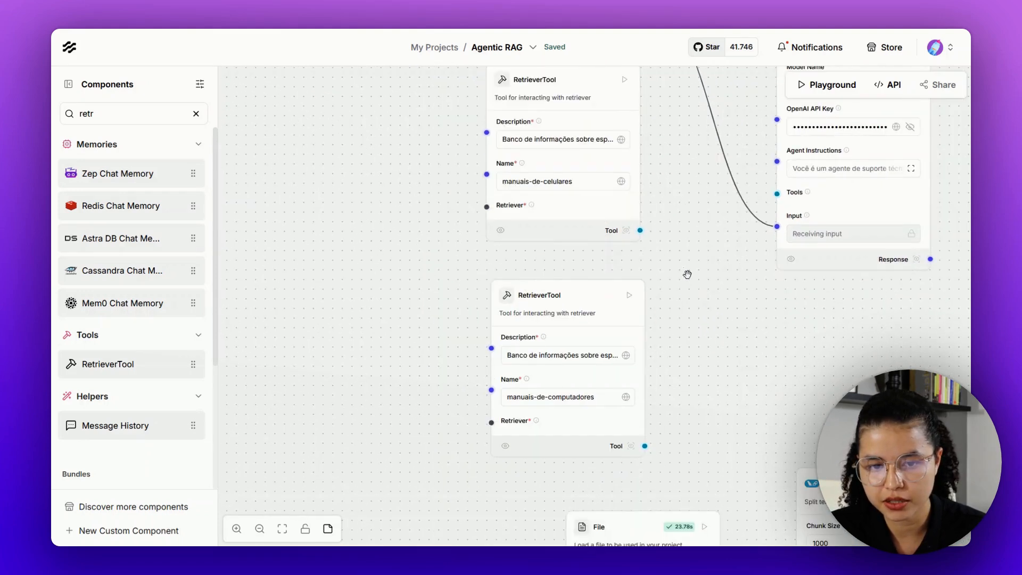
# - Move the manuais-de-computadores RetrieverTool slightly so it lines up beneath the manuais-de-celulares RetrieverTool
pyautogui.moveTo(685, 283); pyautogui.dragTo(675, 340)
pyautogui.moveTo(659, 305); pyautogui.dragTo(609, 357)
pyautogui.scroll(-2, 620, 315)
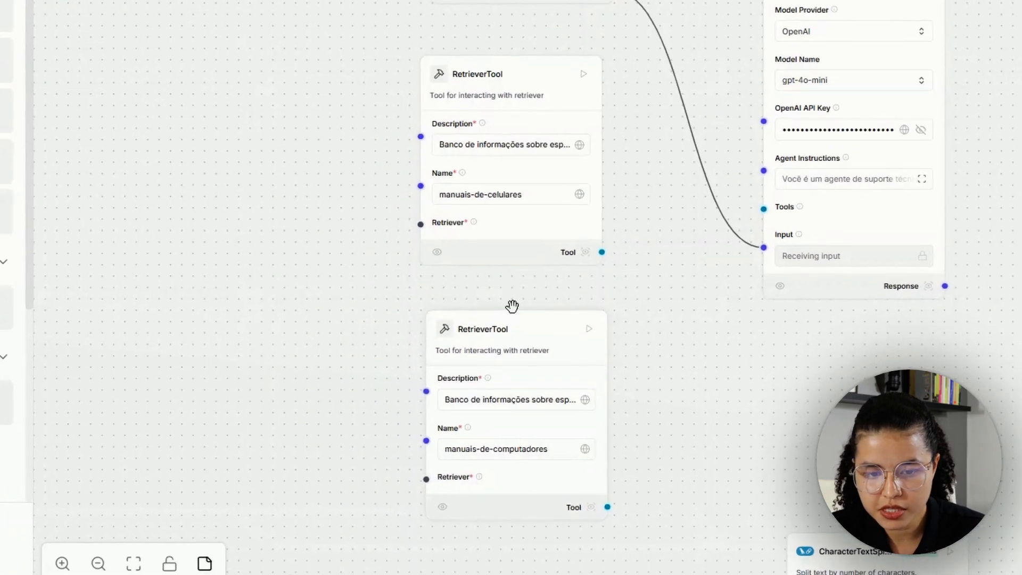
pyautogui.moveTo(525, 334)
pyautogui.mouseDown()
pyautogui.moveTo(515, 309)
pyautogui.moveTo(530, 317)
pyautogui.mouseUp()
pyautogui.click(708, 334)
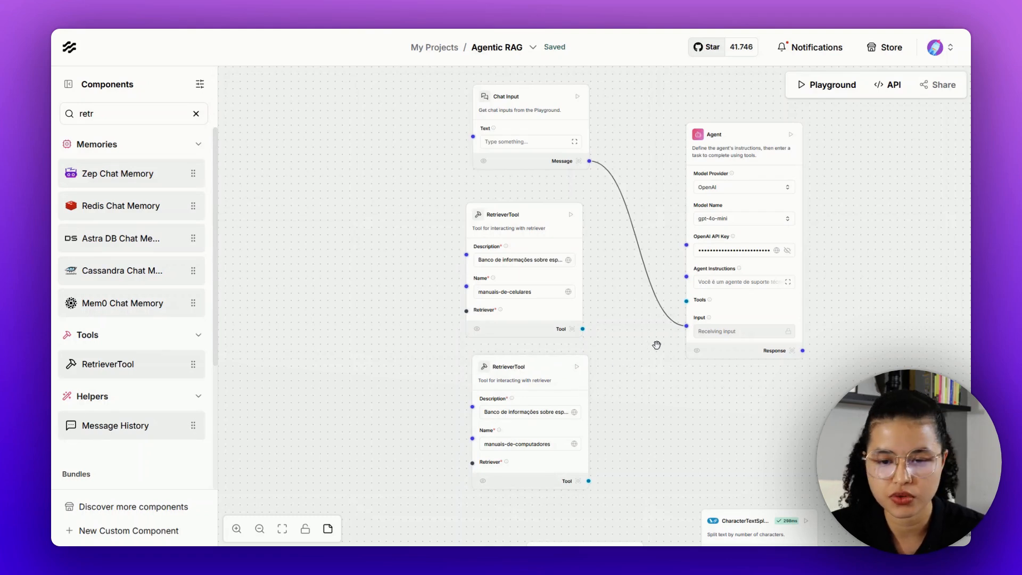
pyautogui.moveTo(521, 383); pyautogui.dragTo(517, 383)
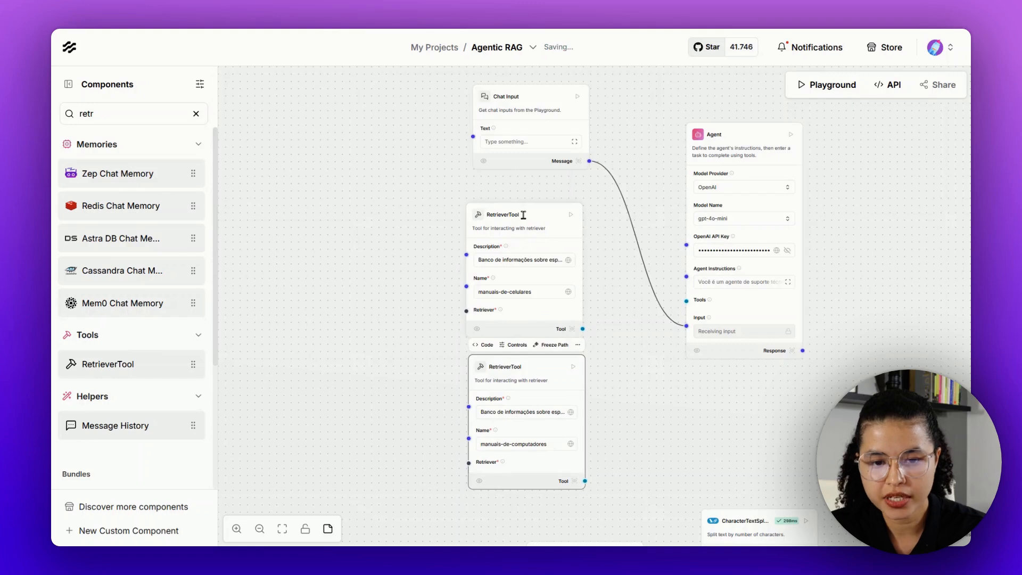
# - Filter the component list by the manuais-de-celulares RetrieverTool's Retriever input and look over the Pinecone component in the ingestion flow
pyautogui.scroll(3, 523, 214)
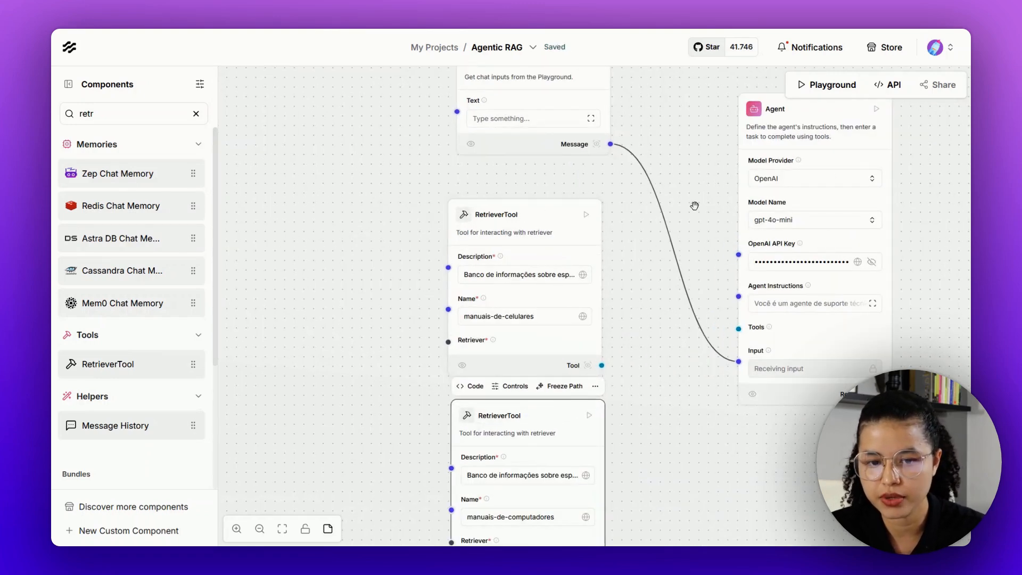
pyautogui.moveTo(382, 361); pyautogui.dragTo(421, 361)
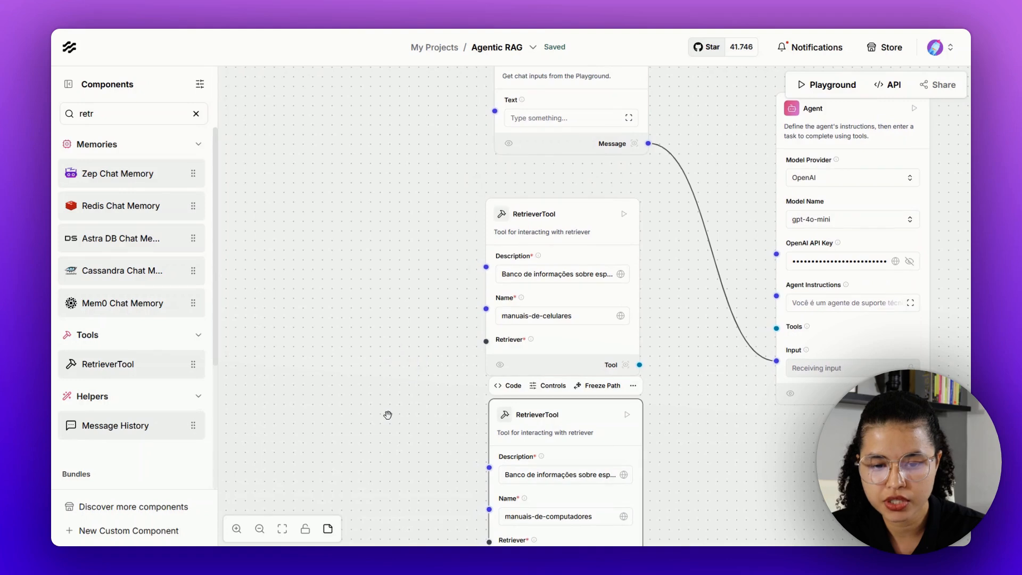
pyautogui.scroll(1, 433, 387)
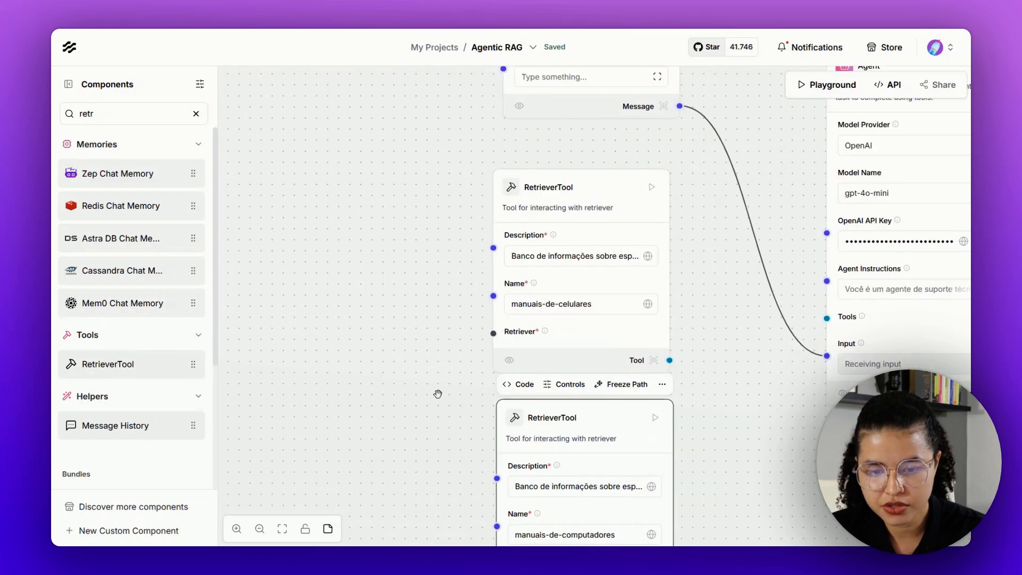
pyautogui.click(494, 333)
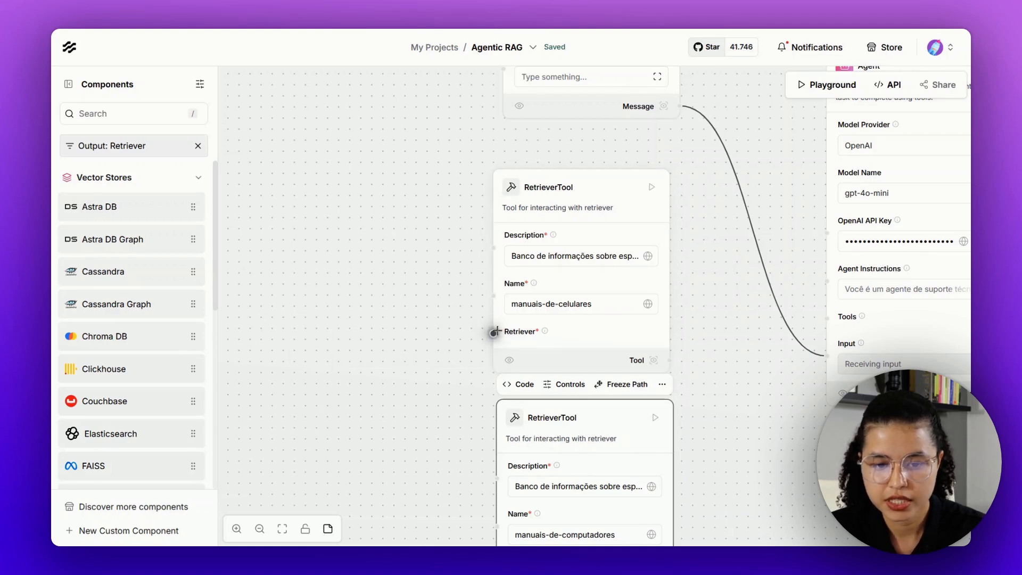
pyautogui.scroll(-3, 428, 341)
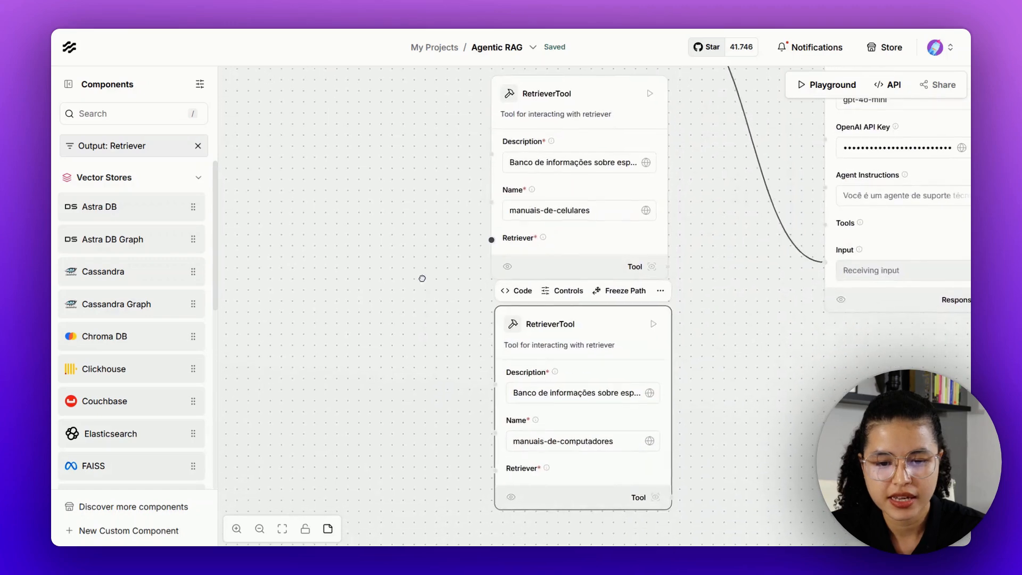
pyautogui.scroll(-5, 422, 278)
pyautogui.hscroll(8, 449, 250)
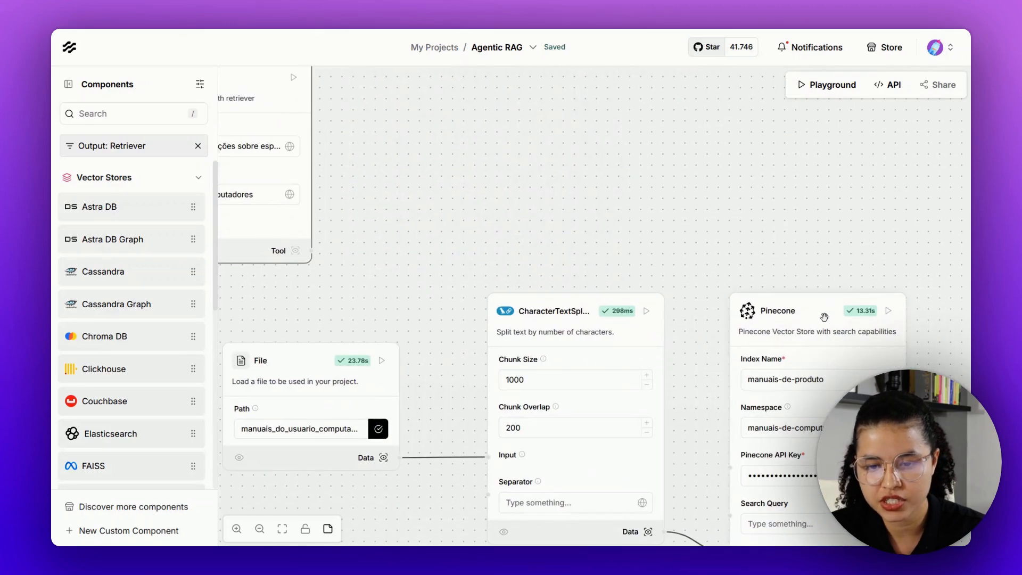
pyautogui.moveTo(588, 228); pyautogui.dragTo(894, 427)
pyautogui.moveTo(365, 186); pyautogui.dragTo(440, 290)
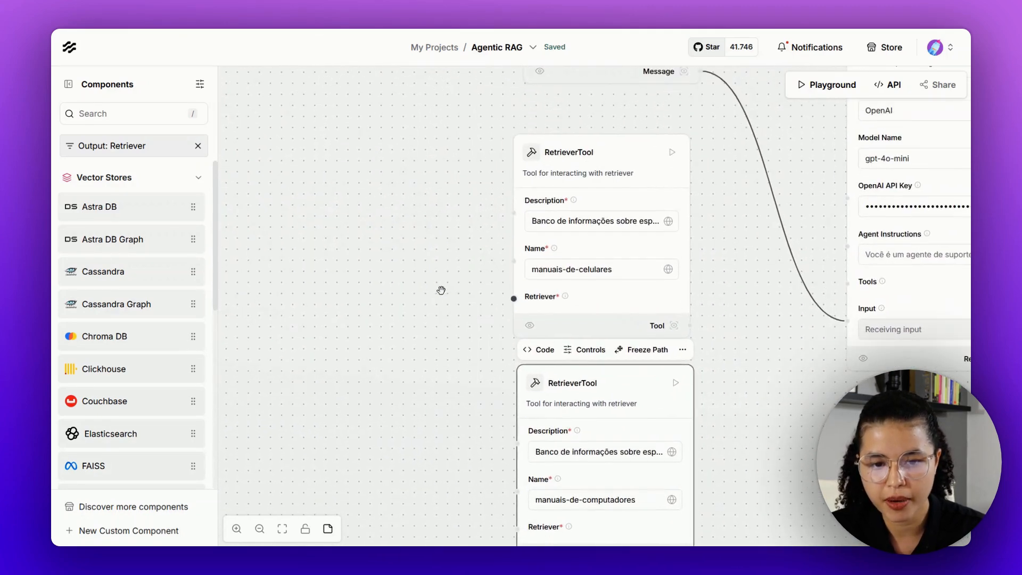
# - Search the filtered components for "pine", add a Pinecone component, and place it beside the manuais-de-celulares RetrieverTool
pyautogui.scroll(-1, 441, 290)
pyautogui.click(159, 112)
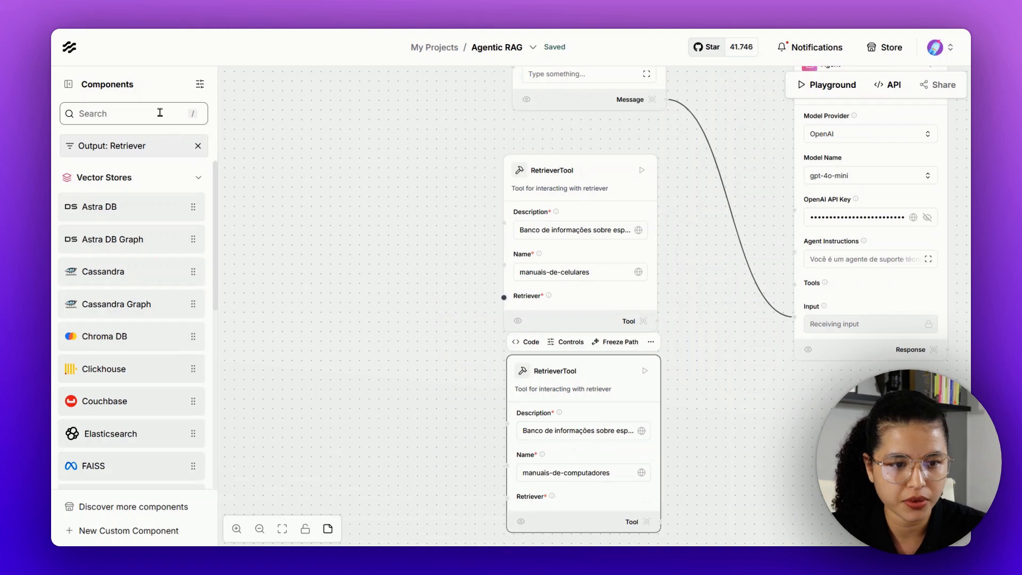
pyautogui.click(160, 112)
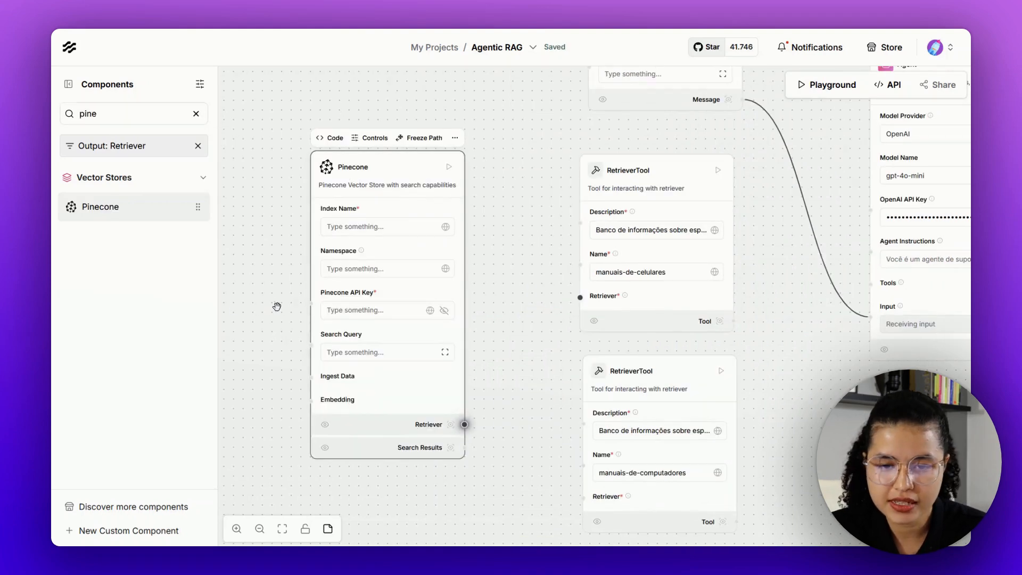
pyautogui.moveTo(277, 306); pyautogui.dragTo(310, 308)
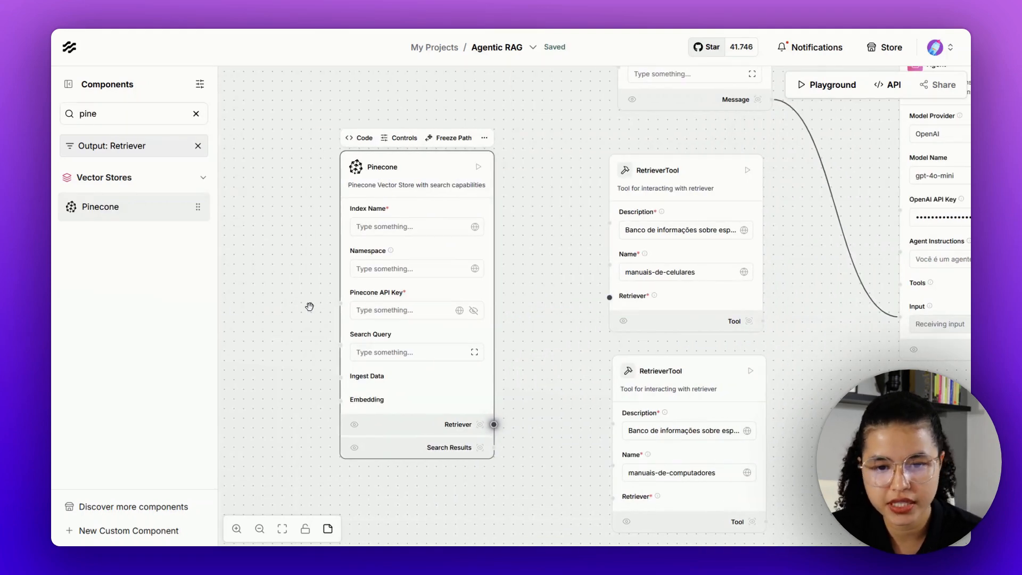
pyautogui.click(295, 199)
pyautogui.moveTo(404, 173); pyautogui.dragTo(450, 103)
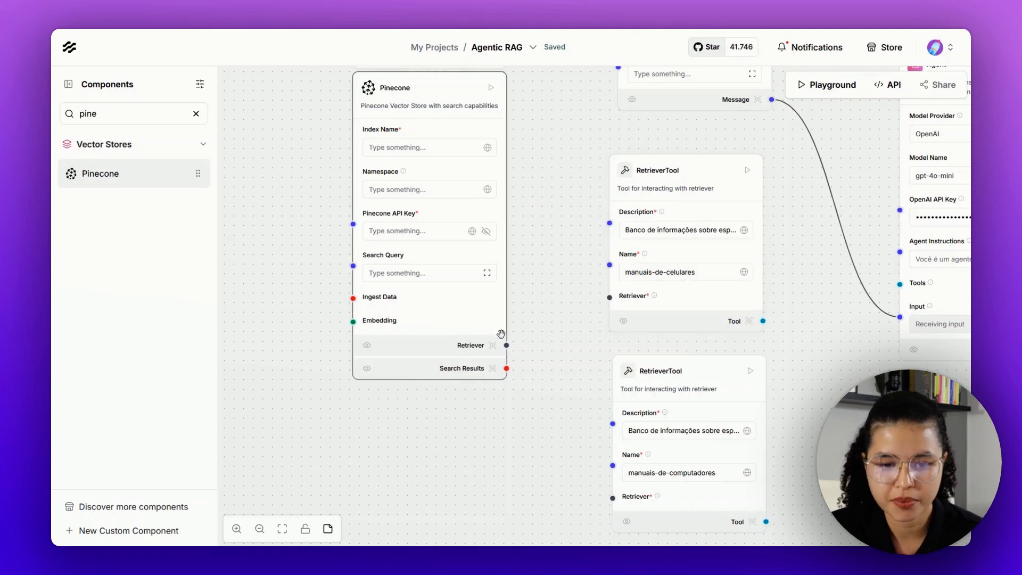
# - Connect Pinecone's Retriever output to the manuais-de-celulares RetrieverTool's Retriever input and set Pinecone's Index Name to manuais-de-produto
pyautogui.moveTo(506, 345); pyautogui.dragTo(614, 297)
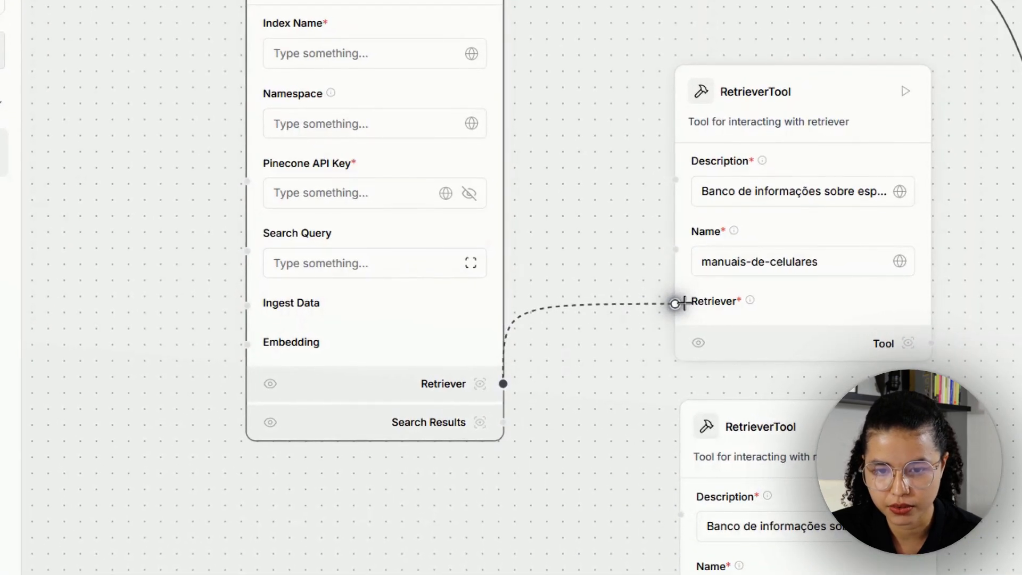
pyautogui.moveTo(684, 303); pyautogui.dragTo(676, 304)
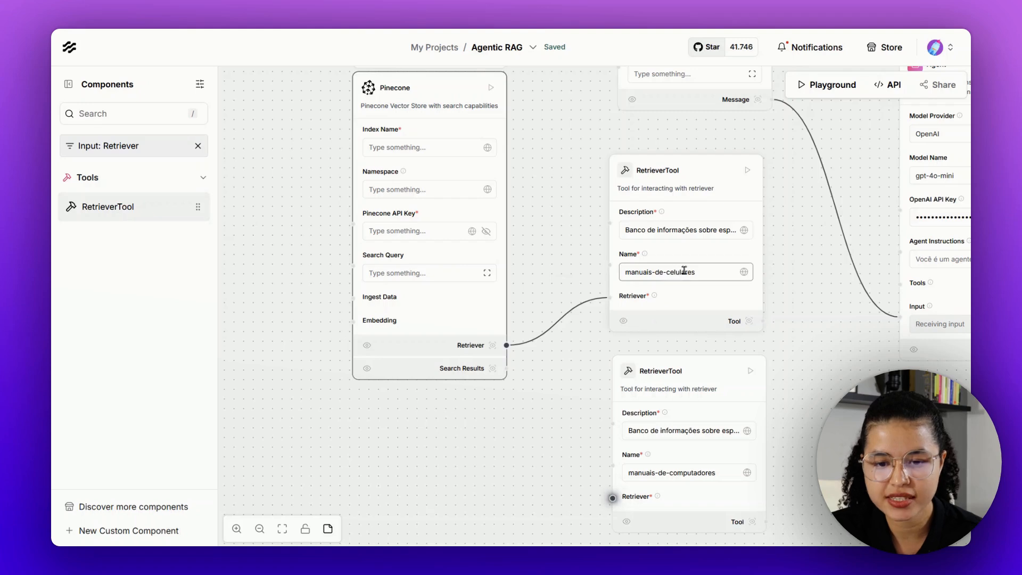
pyautogui.click(408, 149)
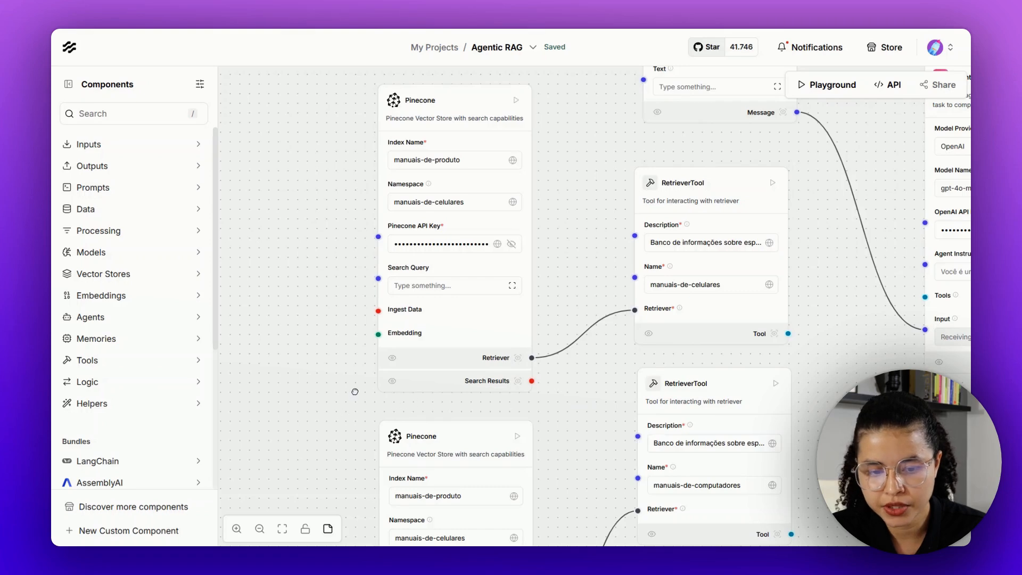
# - Review the index name, namespace and connections of the Pinecone components that feed the two RetrieverTools
pyautogui.moveTo(355, 391); pyautogui.dragTo(380, 356)
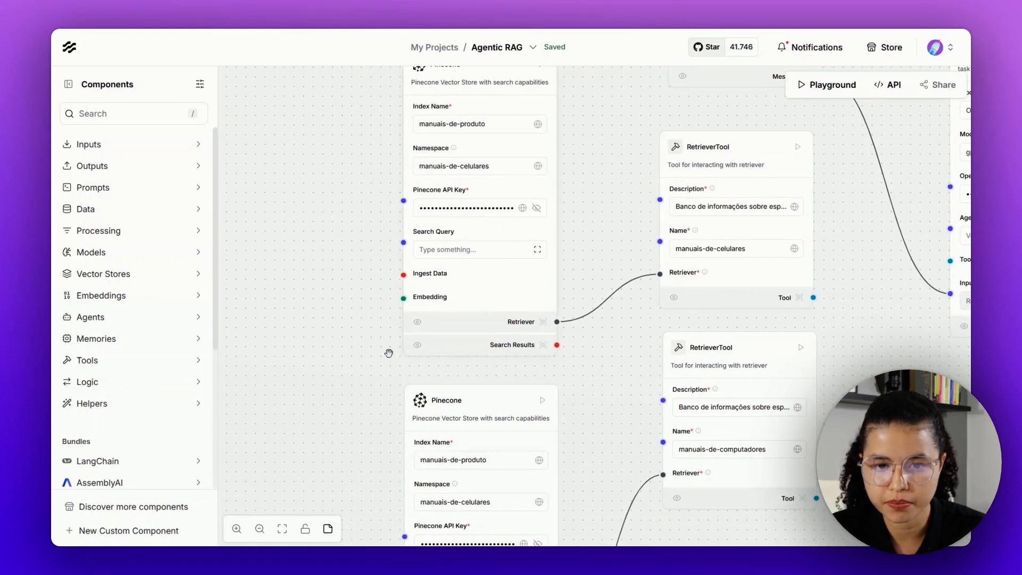
pyautogui.scroll(-2, 336, 420)
pyautogui.moveTo(335, 421); pyautogui.dragTo(370, 394)
pyautogui.scroll(4, 468, 162)
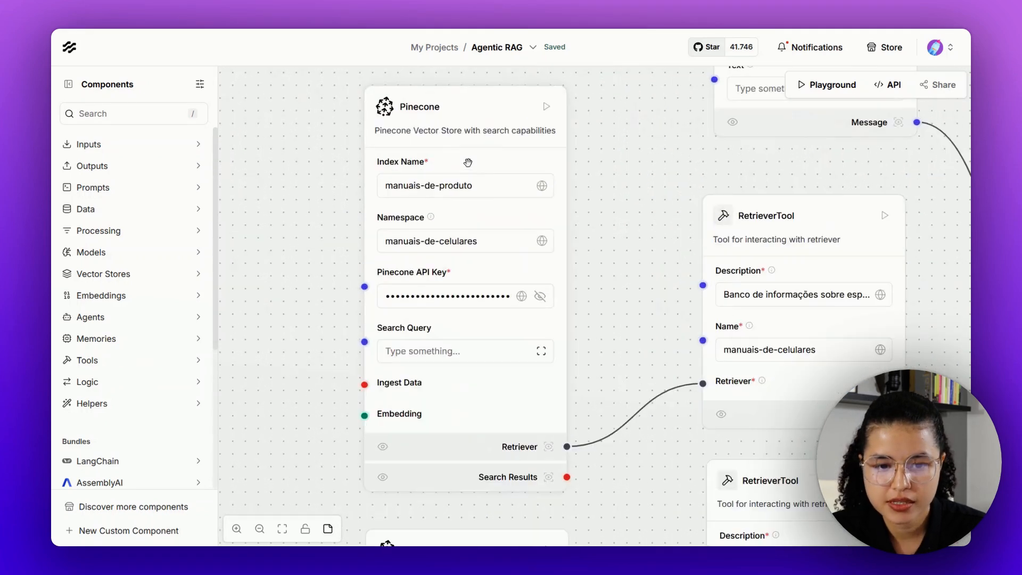
pyautogui.click(455, 239)
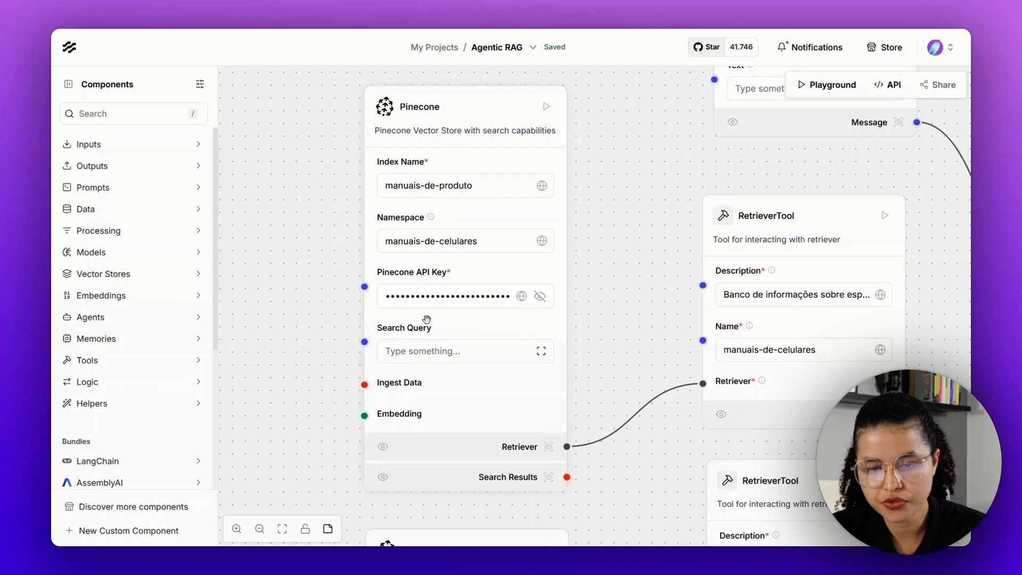
# - Filter the component list by the manuais-de-celulares Pinecone's Embedding input, add an OpenAI Embeddings component, and place it beside that Pinecone
pyautogui.scroll(-5, 319, 361)
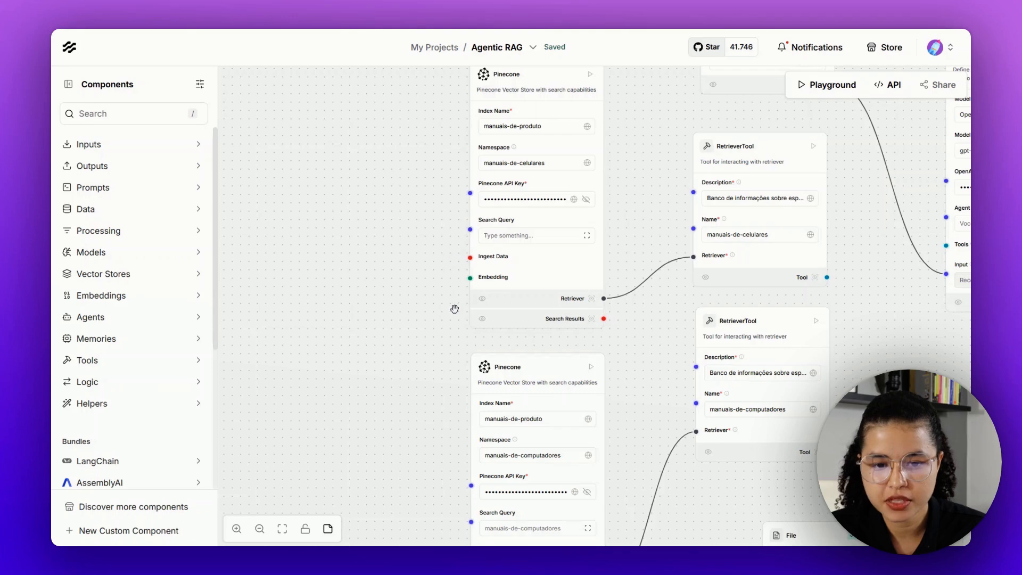
pyautogui.click(468, 278)
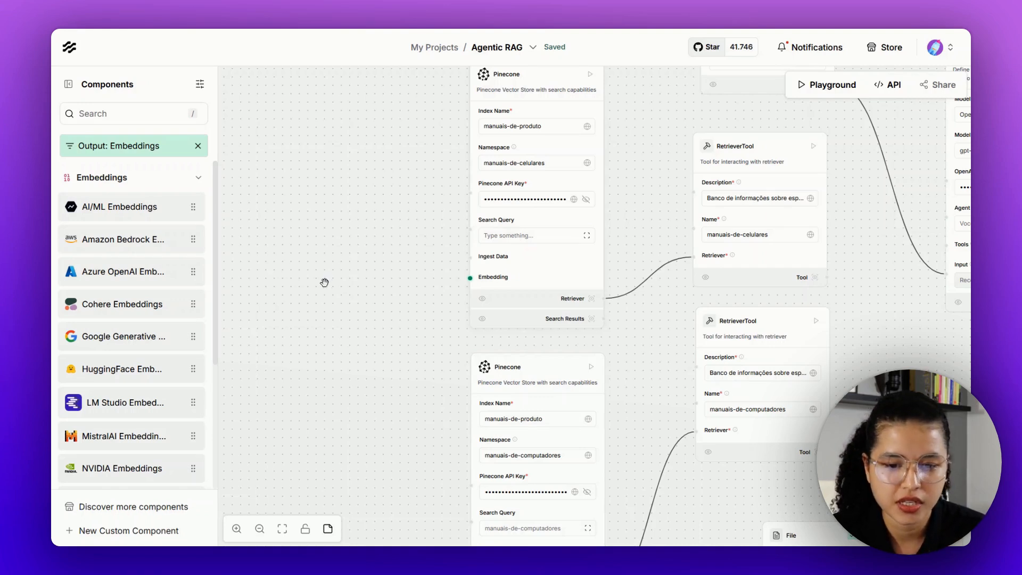
pyautogui.click(98, 116)
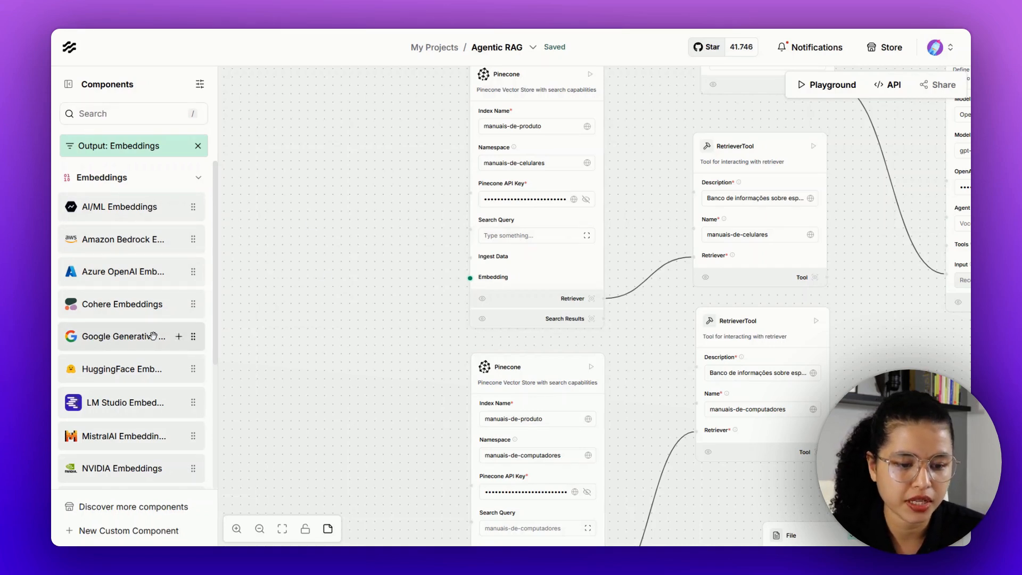
pyautogui.scroll(-3, 160, 319)
pyautogui.moveTo(133, 413); pyautogui.dragTo(314, 176)
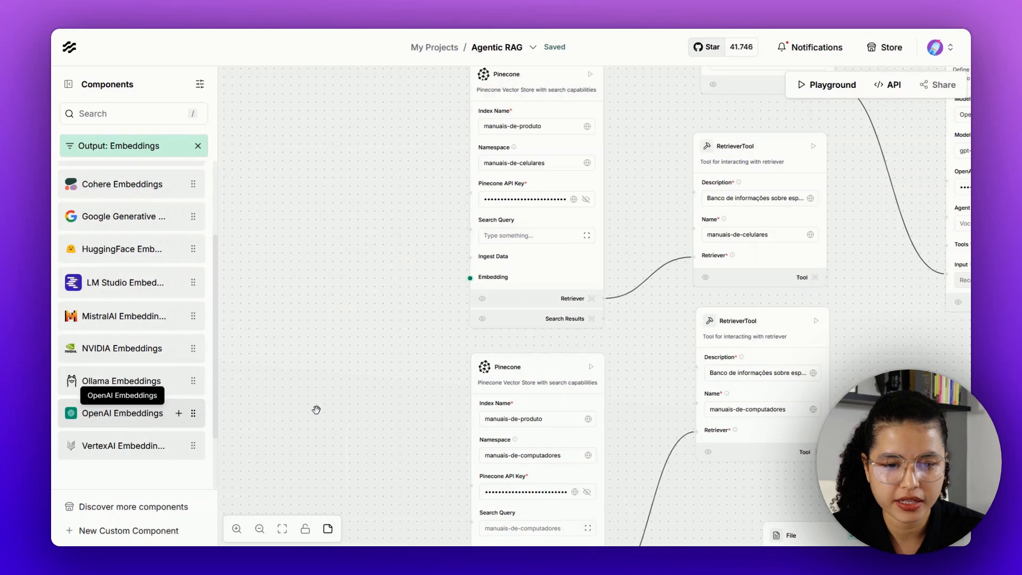
pyautogui.moveTo(316, 410); pyautogui.dragTo(394, 402)
pyautogui.moveTo(447, 192); pyautogui.dragTo(396, 190)
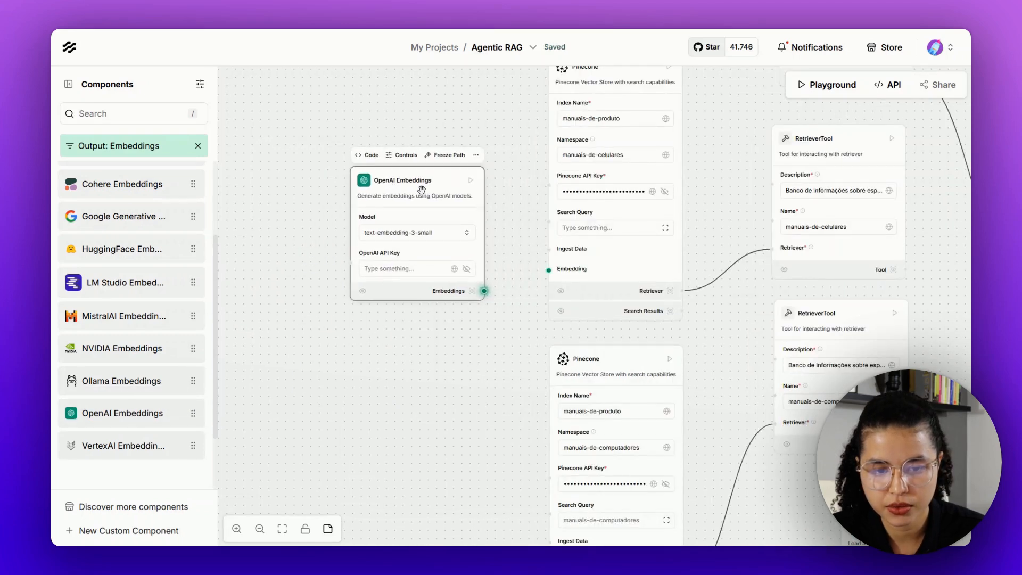
# - Copy the OpenAI API key from the ingestion flow into the new OpenAI Embeddings and connect its output to the manuais-de-celulares Pinecone's Embedding input
pyautogui.moveTo(452, 421); pyautogui.dragTo(436, 324)
pyautogui.moveTo(530, 518); pyautogui.dragTo(495, 292)
pyautogui.moveTo(745, 369)
pyautogui.mouseDown()
pyautogui.moveTo(497, 233)
pyautogui.moveTo(318, 224)
pyautogui.mouseUp()
pyautogui.moveTo(640, 304); pyautogui.dragTo(584, 427)
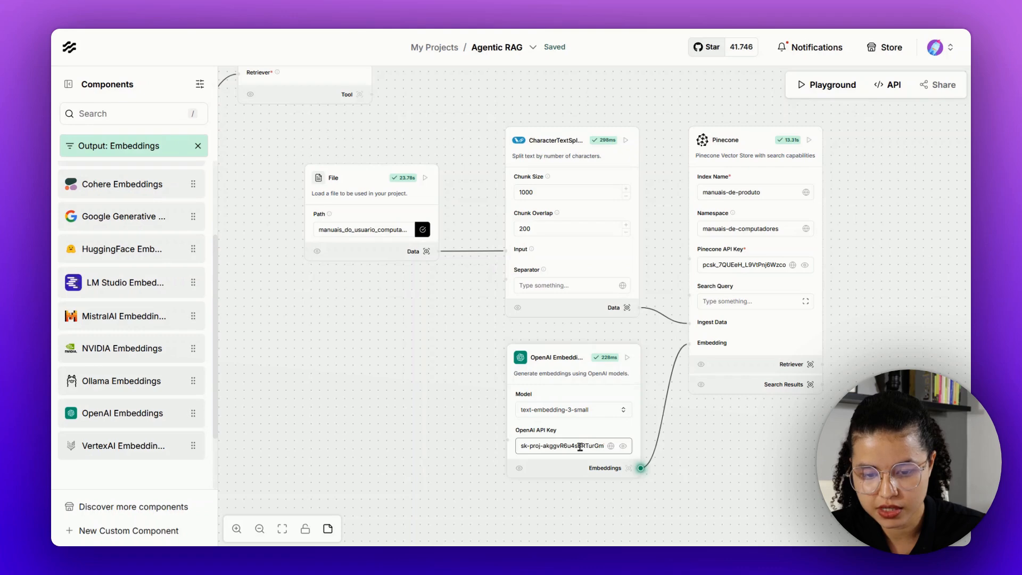
pyautogui.click(579, 447)
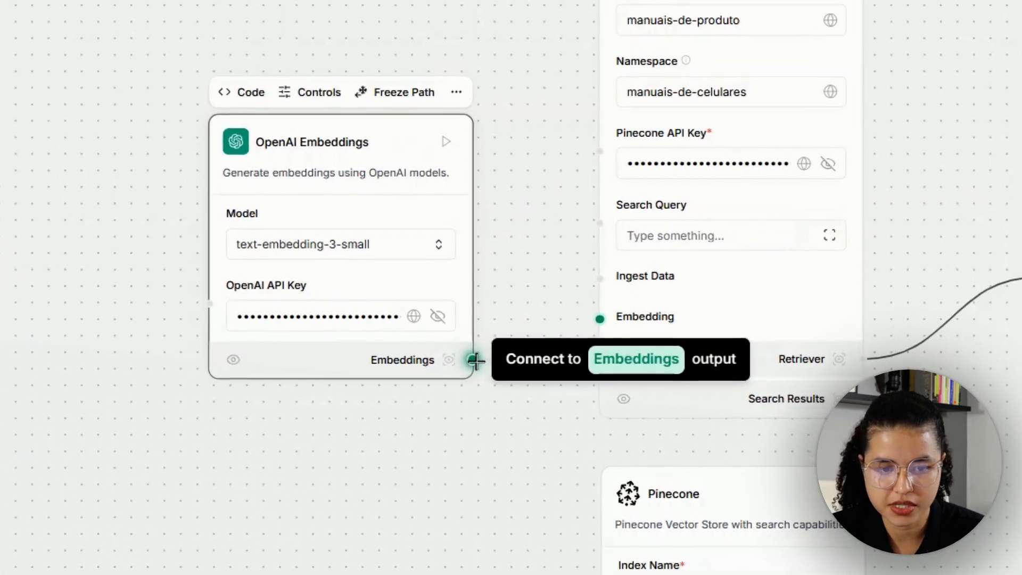
pyautogui.moveTo(473, 359); pyautogui.dragTo(599, 319)
# - Add a second OpenAI Embeddings component, paste the OpenAI API key into it, and connect it to the manuais-de-computadores Pinecone's Embedding input
pyautogui.moveTo(297, 533); pyautogui.dragTo(330, 264)
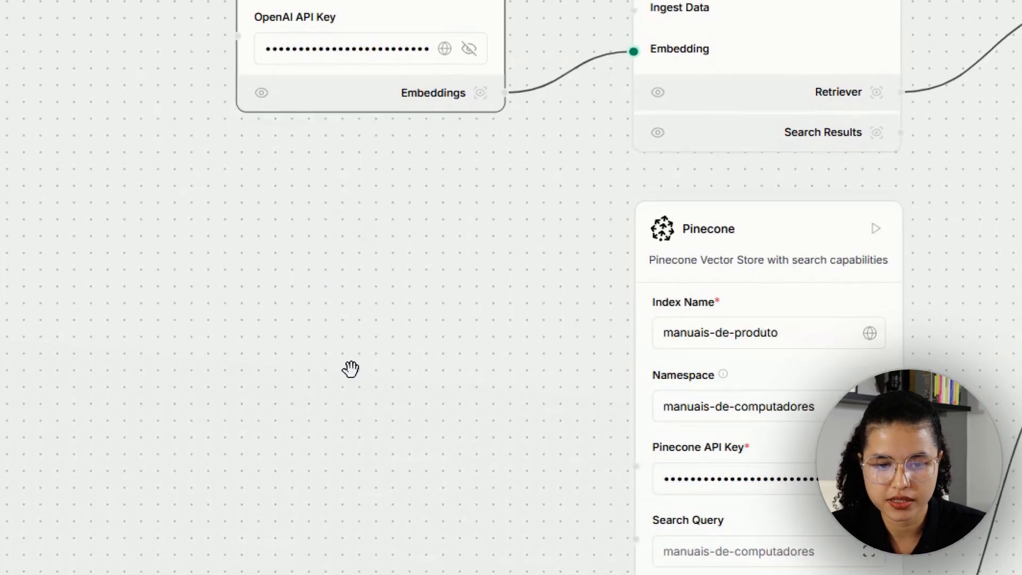
pyautogui.moveTo(27, 460); pyautogui.dragTo(239, 282)
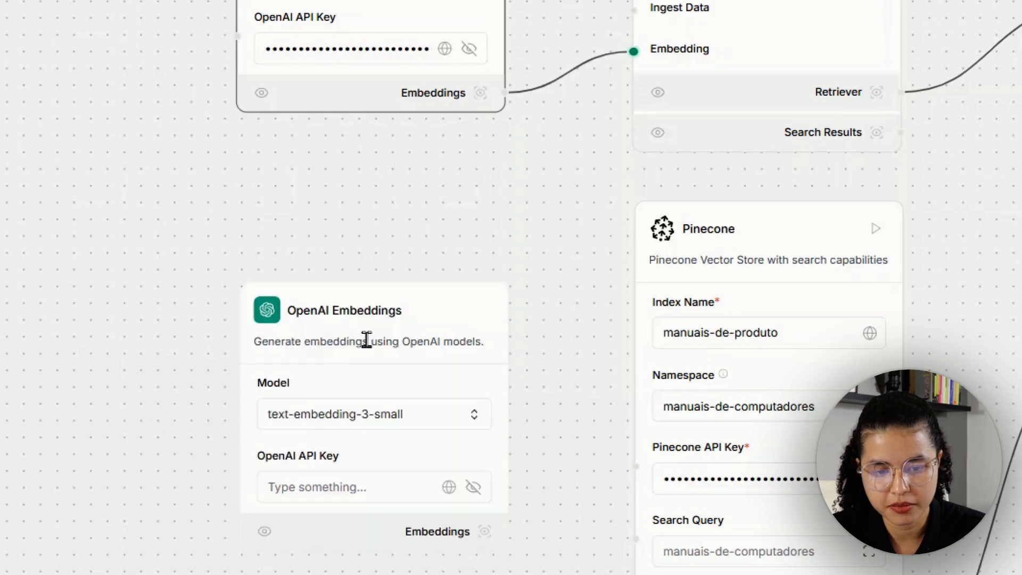
pyautogui.click(315, 489)
pyautogui.hotkey('ctrl', 'v')
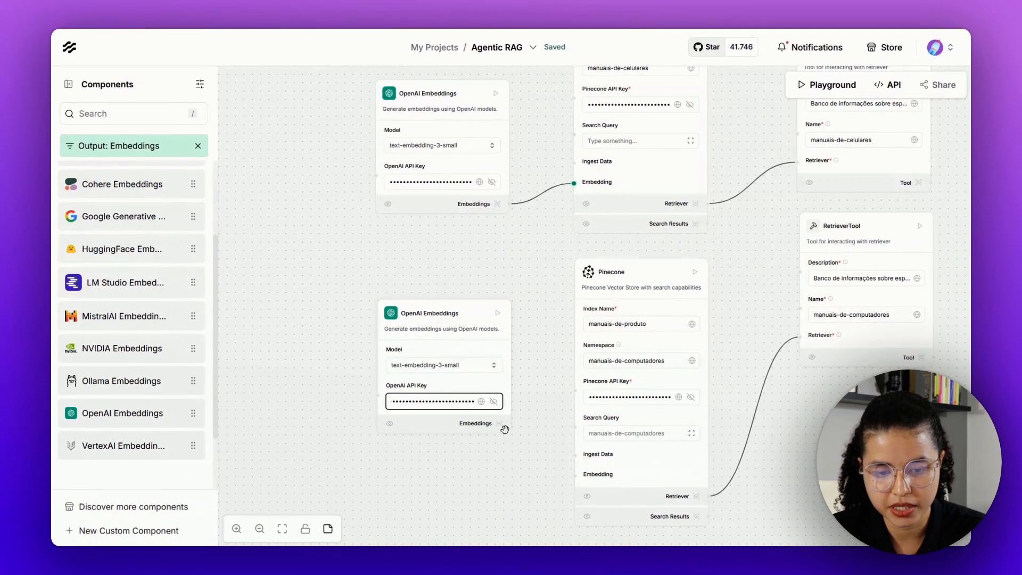
pyautogui.click(509, 476)
pyautogui.moveTo(510, 424); pyautogui.dragTo(575, 475)
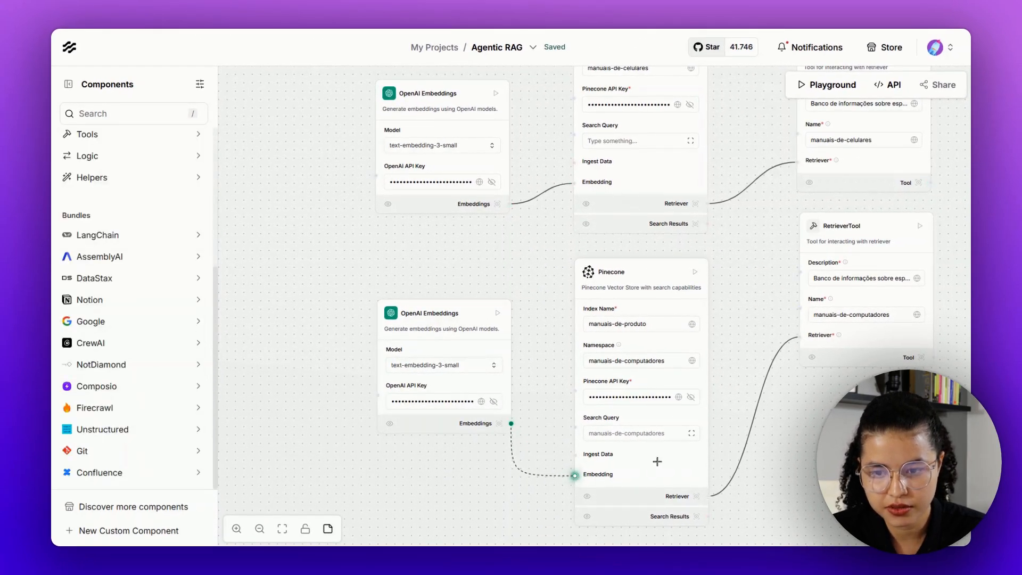
# - Connect the Tool outputs of both the manuais-de-celulares and manuais-de-computadores RetrieverTools to the Agent's Tools input
pyautogui.moveTo(746, 261); pyautogui.dragTo(454, 360)
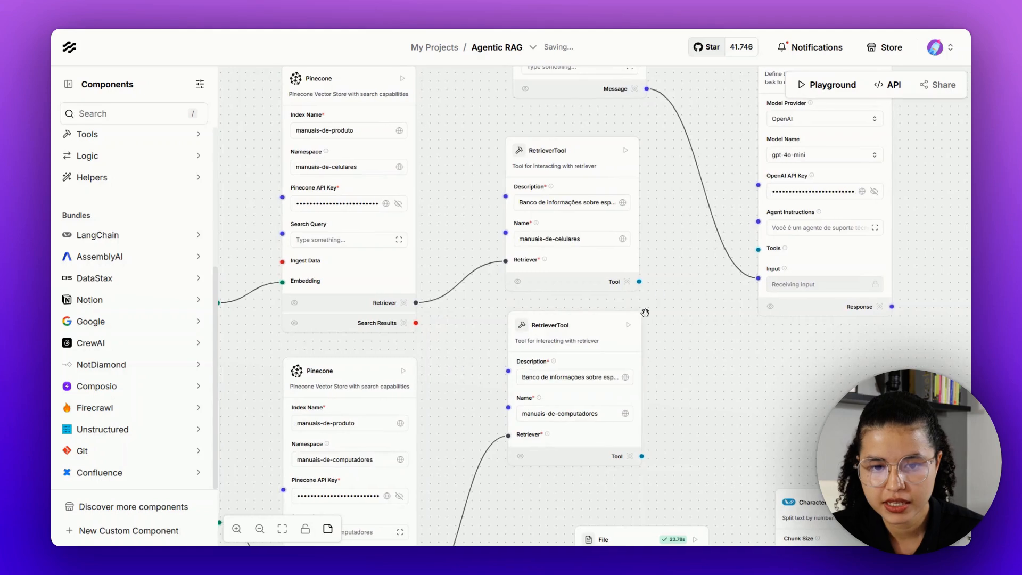
pyautogui.moveTo(645, 312); pyautogui.dragTo(708, 308)
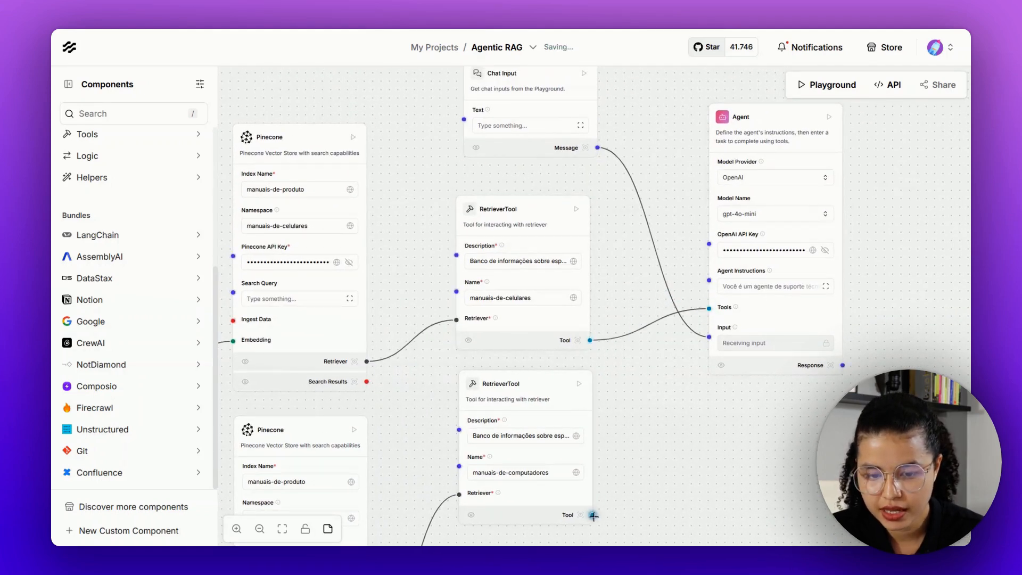
pyautogui.moveTo(593, 514); pyautogui.dragTo(708, 308)
pyautogui.moveTo(652, 394); pyautogui.dragTo(708, 308)
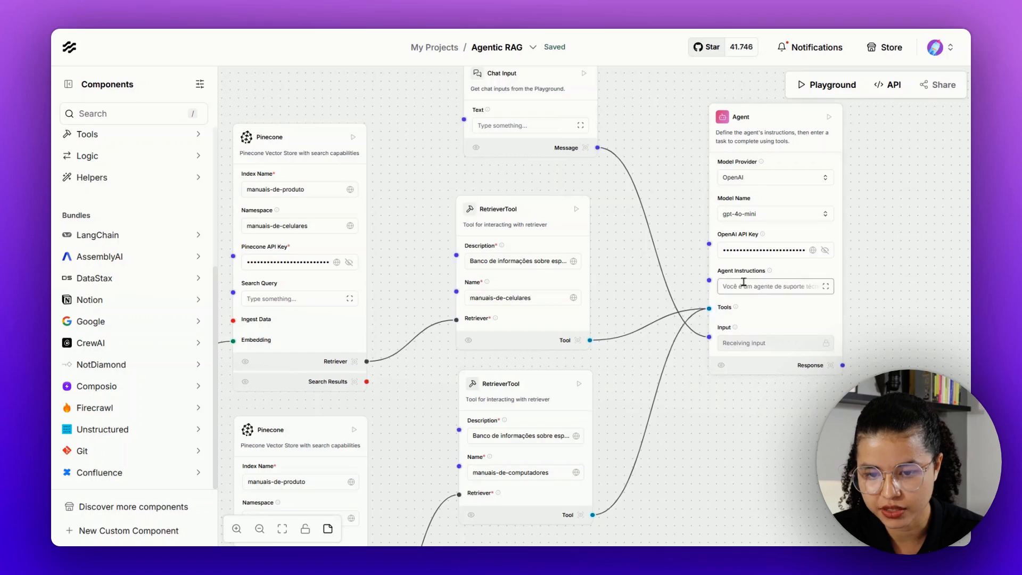
# - Review the connections running from the embeddings and Pinecone components through the two RetrieverTools to the Agent
pyautogui.scroll(6, 710, 314)
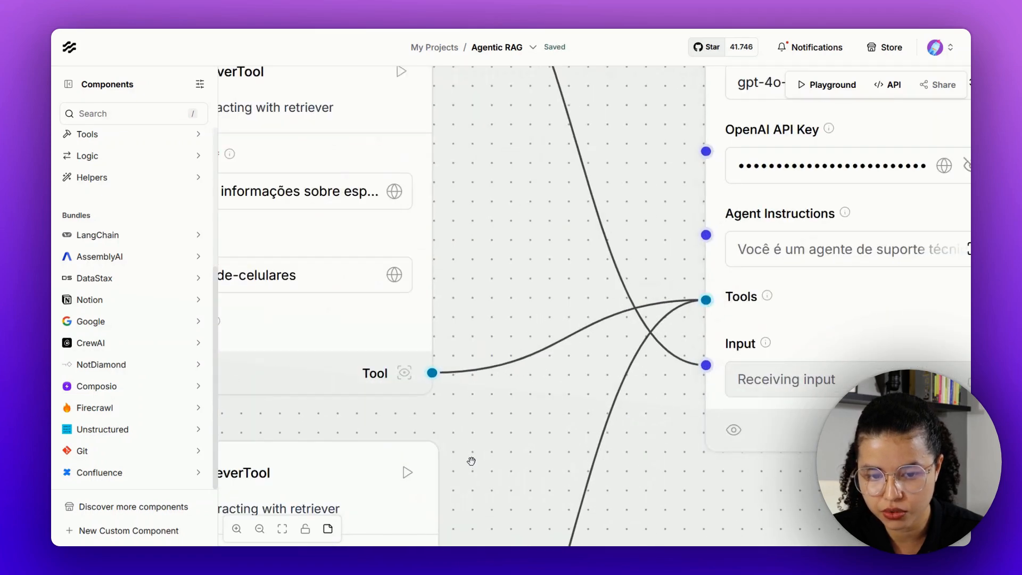
pyautogui.scroll(-5, 471, 461)
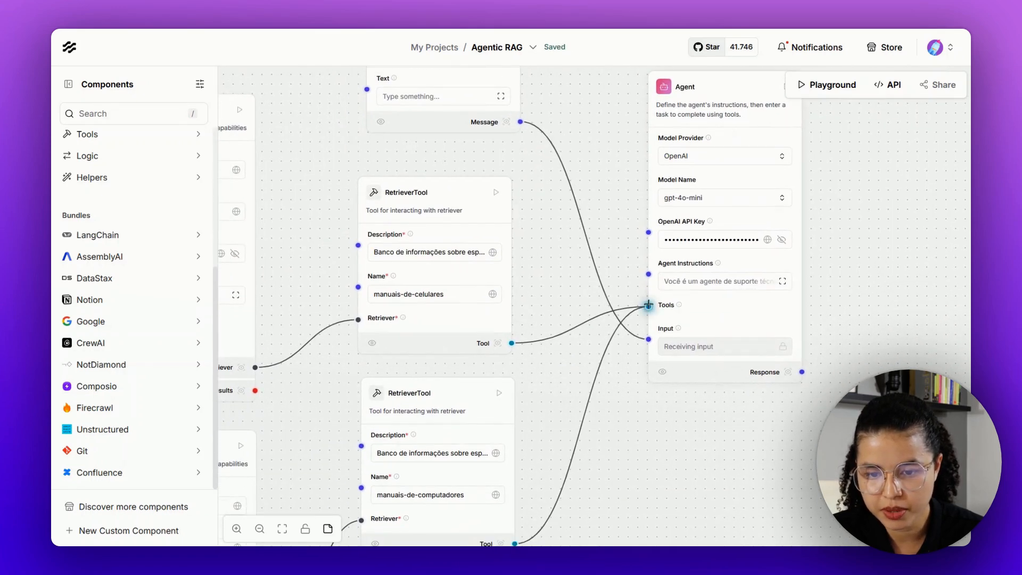
pyautogui.moveTo(561, 291); pyautogui.dragTo(762, 288)
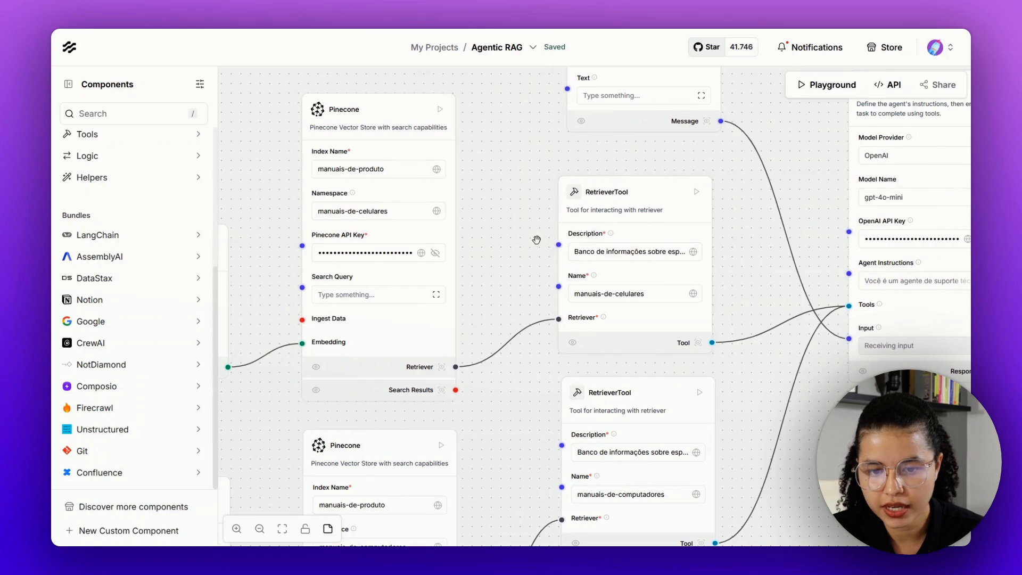
pyautogui.moveTo(527, 239); pyautogui.dragTo(665, 240)
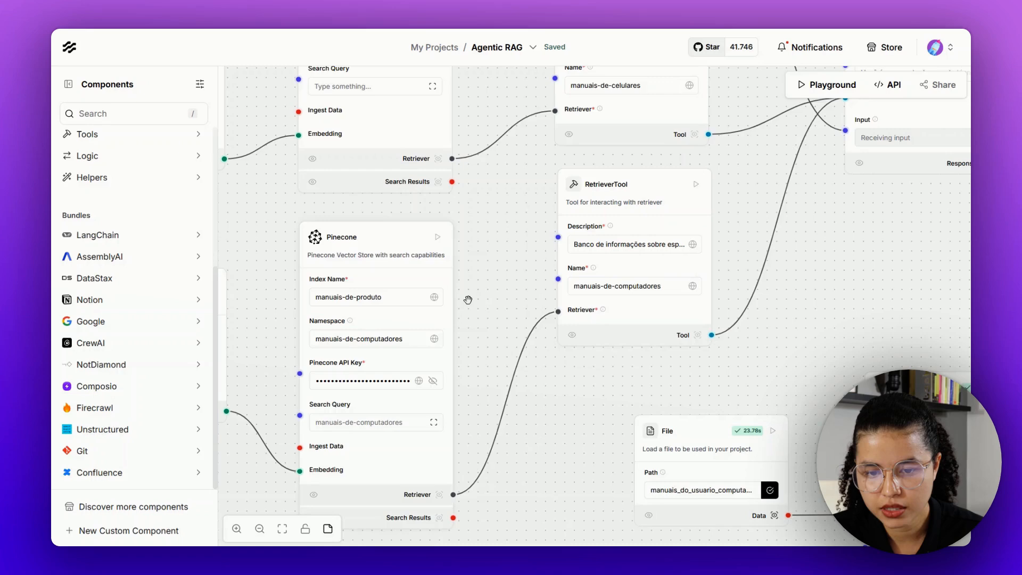
pyautogui.hscroll(-3, 468, 299)
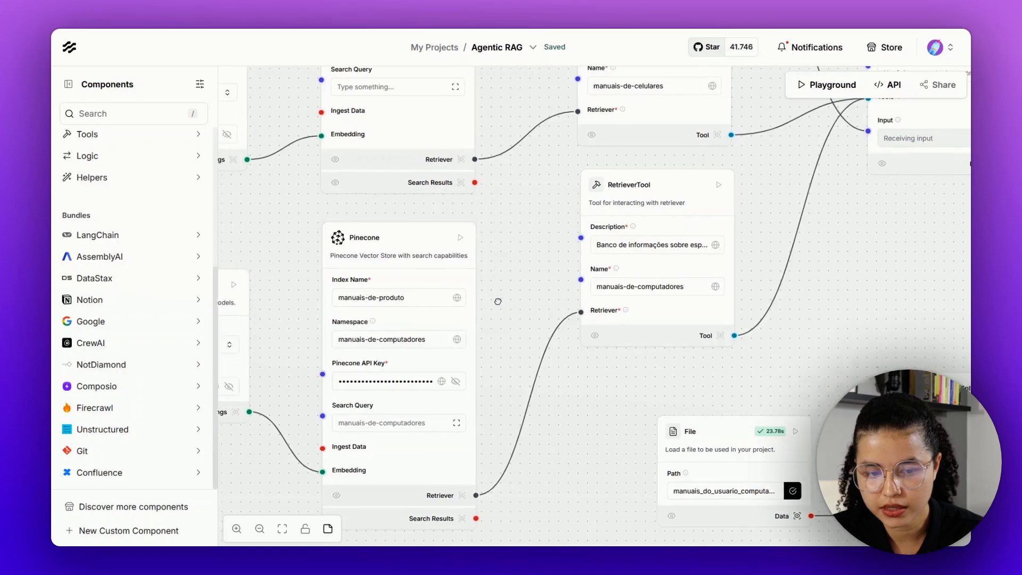
pyautogui.hscroll(-3, 360, 321)
pyautogui.moveTo(374, 321); pyautogui.dragTo(379, 319)
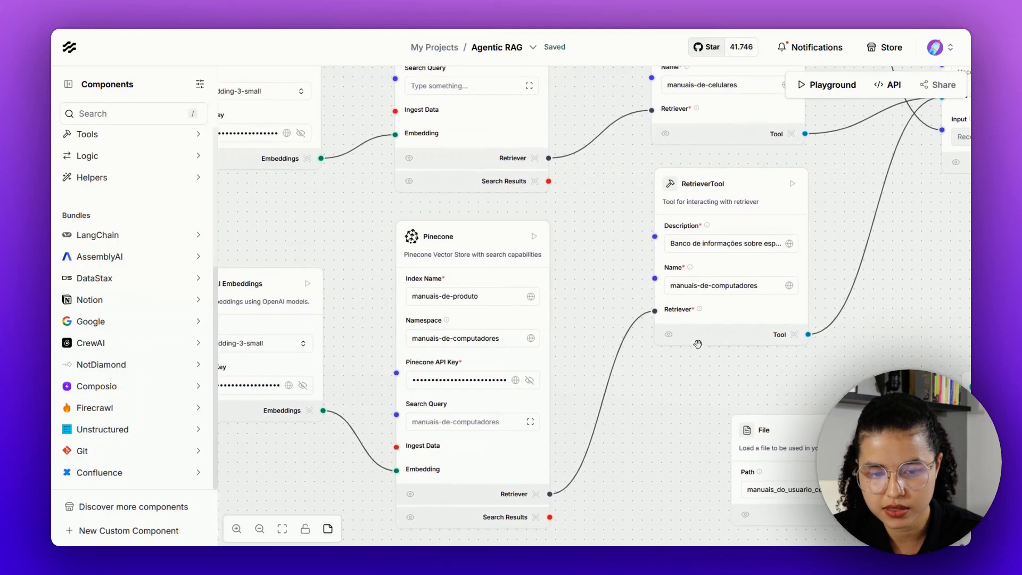
pyautogui.moveTo(866, 278); pyautogui.dragTo(558, 423)
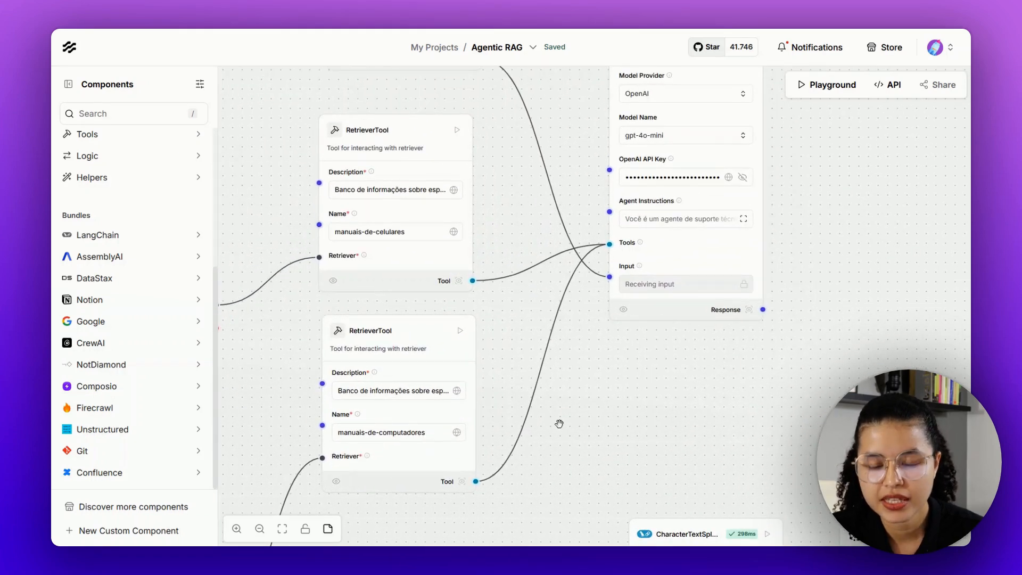
pyautogui.scroll(-5, 642, 362)
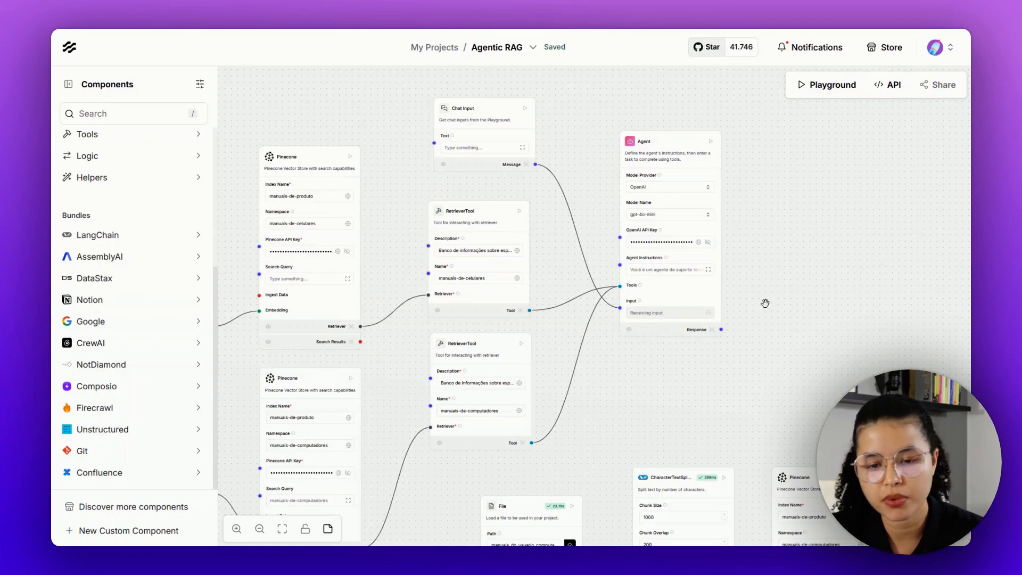
pyautogui.scroll(3, 764, 301)
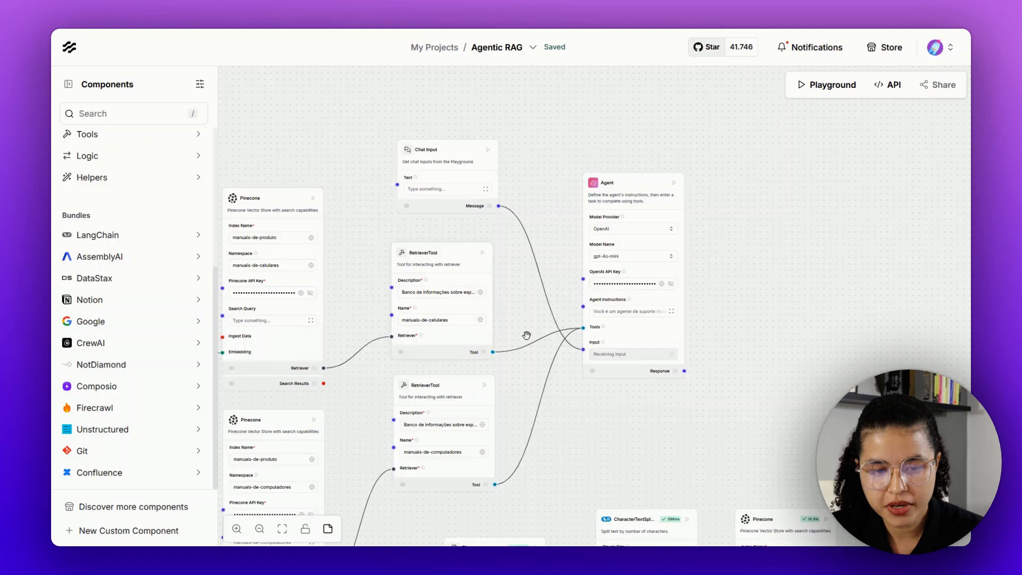
pyautogui.scroll(3, 793, 334)
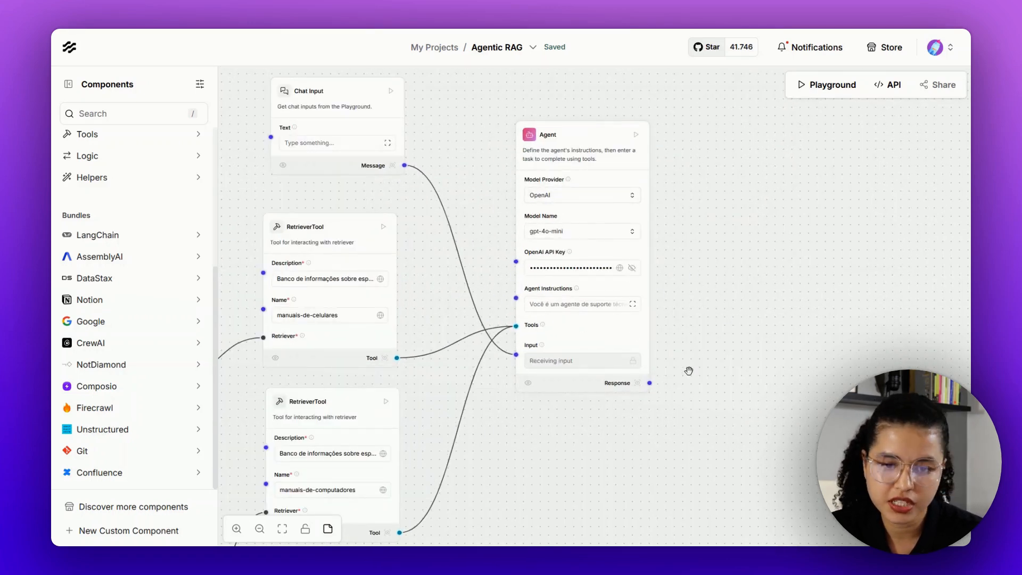
# - Add a Chat Output component beside the Agent and connect the Agent's Response output to its Text input
pyautogui.scroll(3, 657, 379)
pyautogui.moveTo(649, 380)
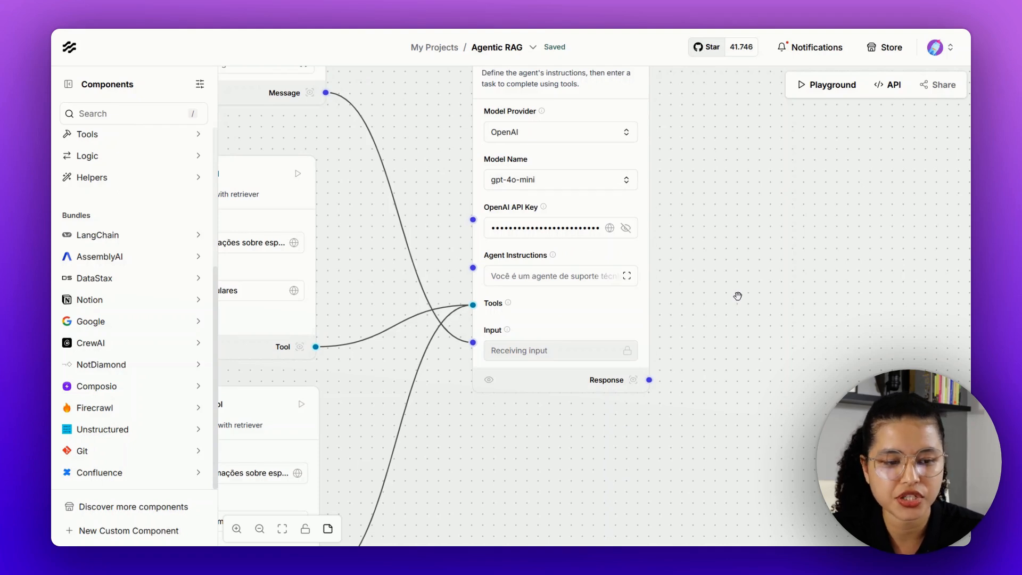
pyautogui.scroll(5, 146, 257)
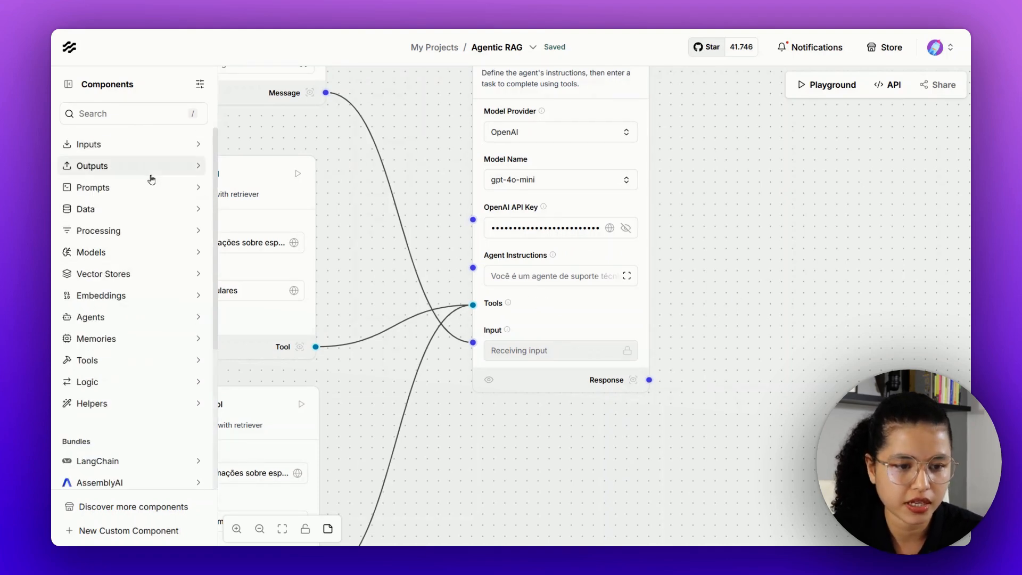
pyautogui.click(152, 169)
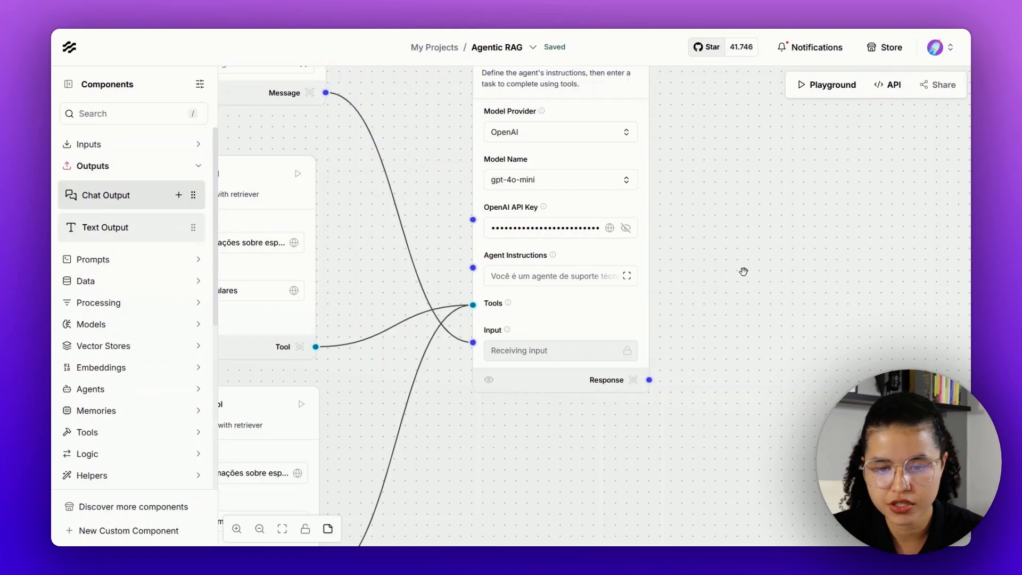
pyautogui.moveTo(648, 380); pyautogui.dragTo(742, 351)
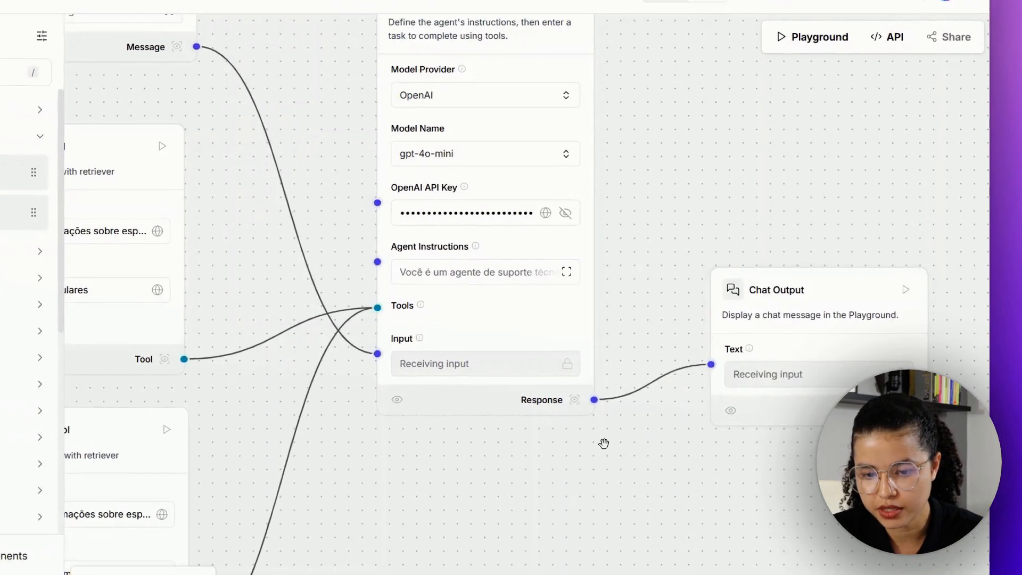
# - Ask "O Galaxy AI tem função de pagamento NFC?" in the Playground and read through the agent's answer
pyautogui.scroll(-3, 655, 417)
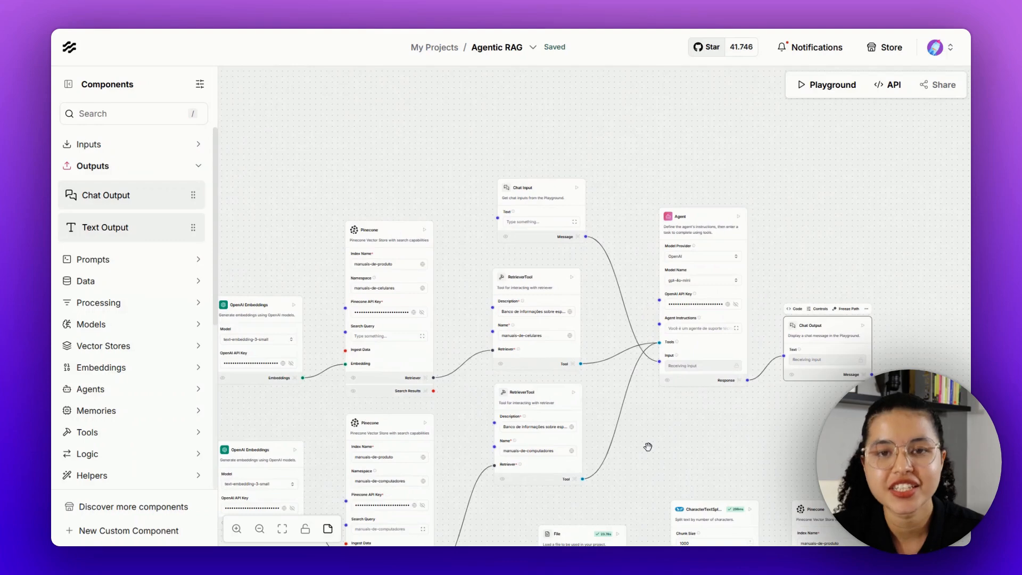
pyautogui.scroll(-5, 648, 446)
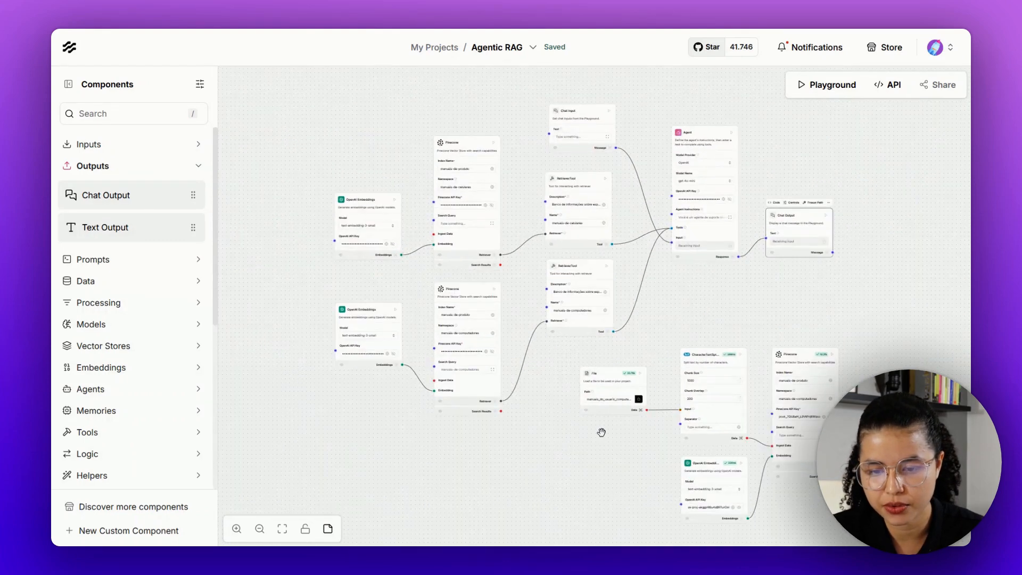
pyautogui.moveTo(601, 432); pyautogui.dragTo(543, 432)
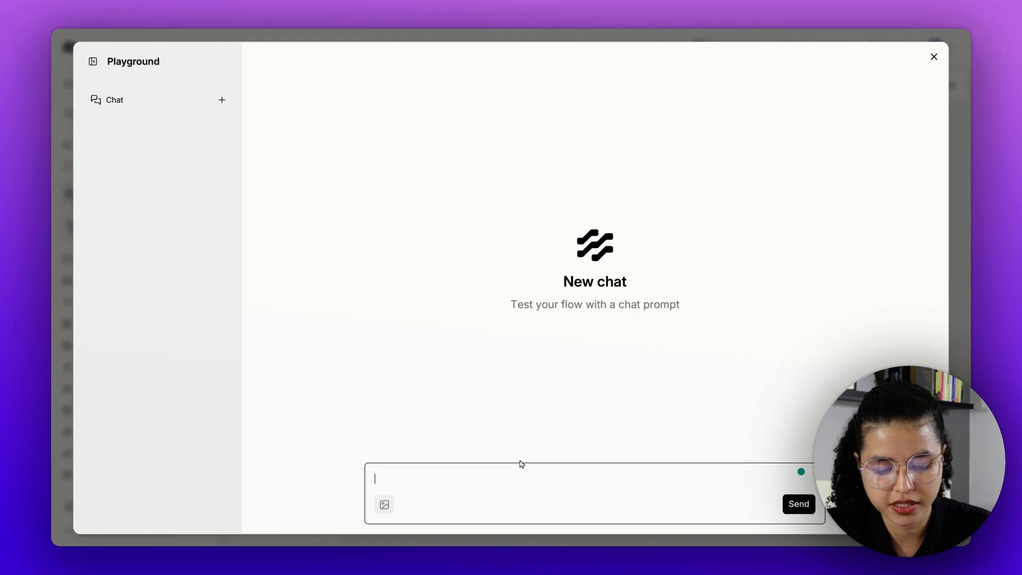
pyautogui.write('O Galaxy AI tem função de pagamento NFC?')
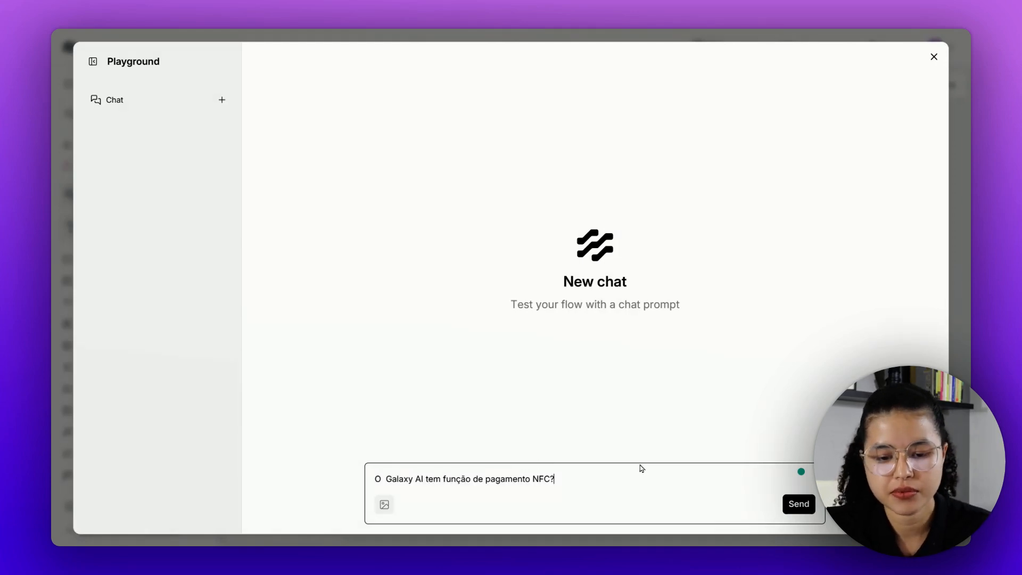
pyautogui.click(798, 503)
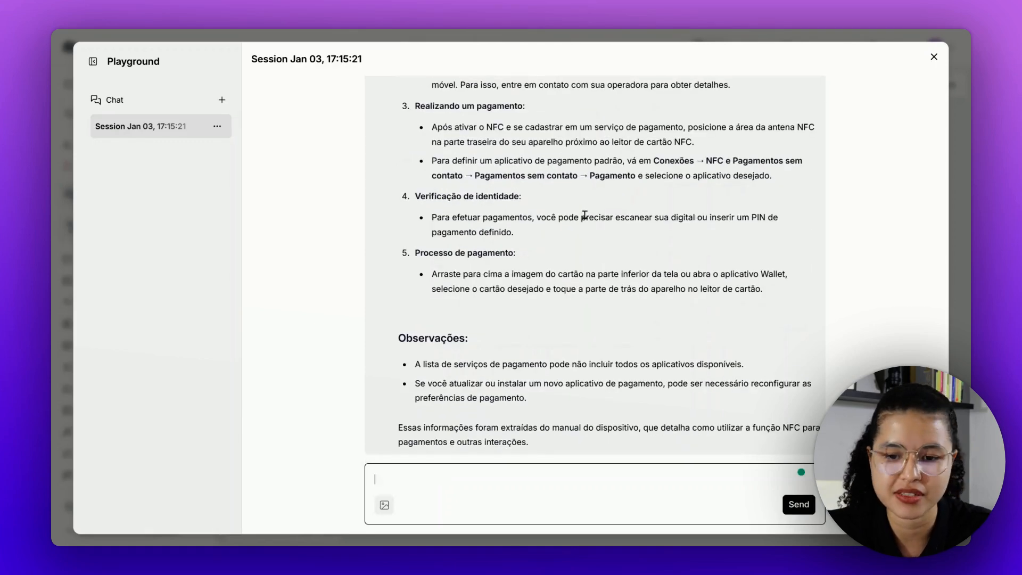
pyautogui.scroll(6, 584, 215)
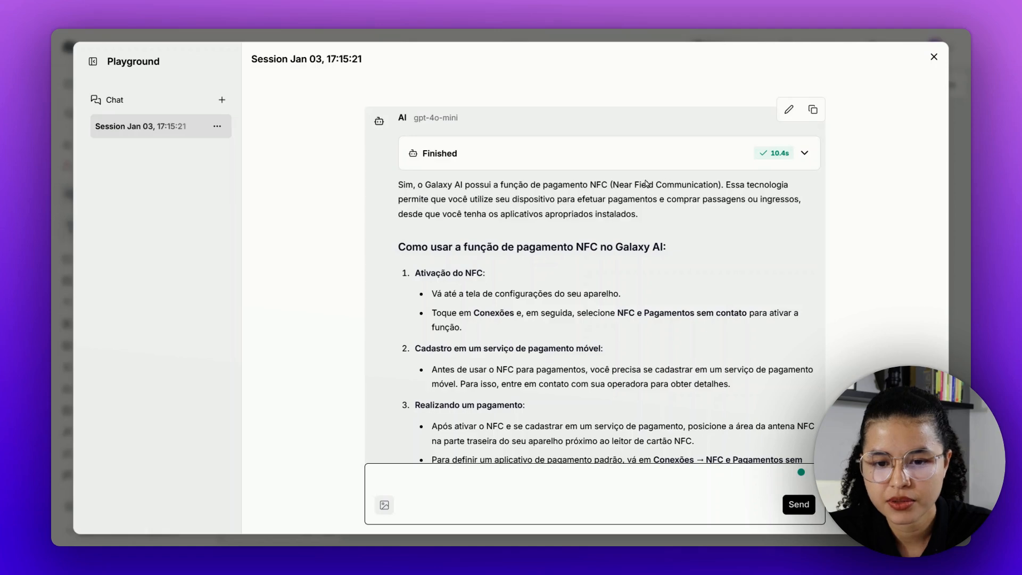
pyautogui.scroll(-6, 577, 202)
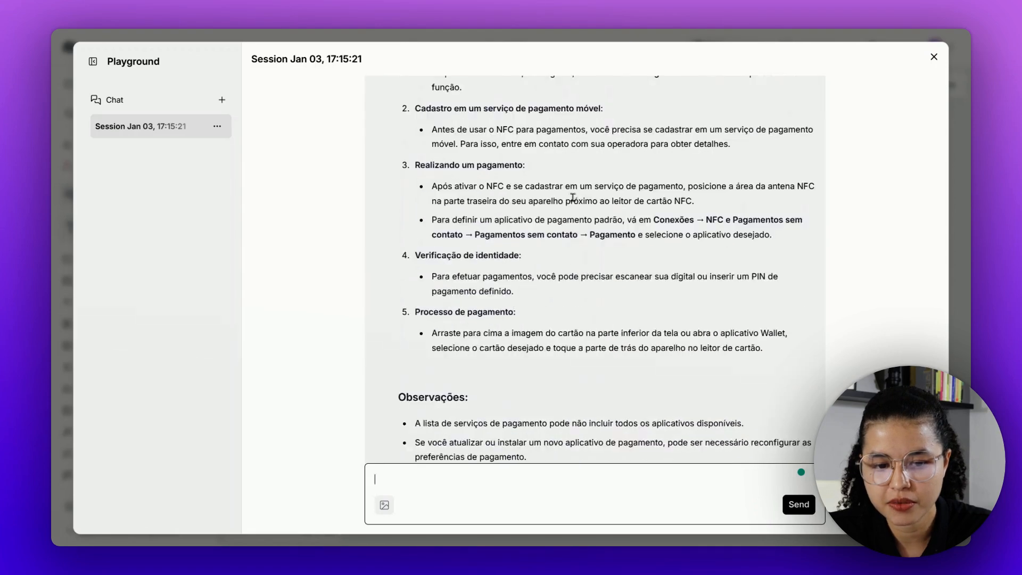
# - Expand the execution details of the NFC payment answer and examine the tool used, its query, the retrieved manual text and the final output
pyautogui.scroll(6, 557, 255)
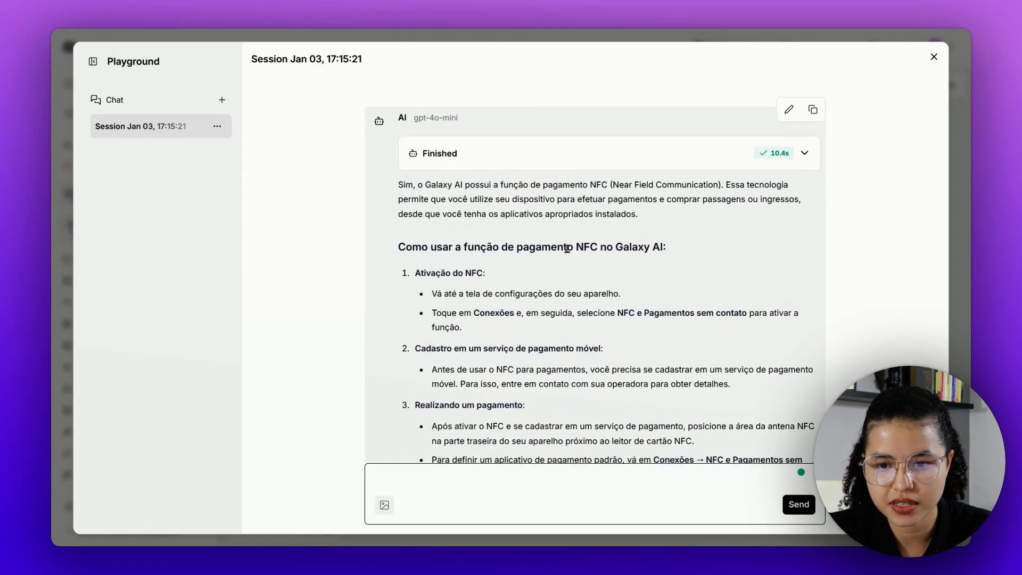
pyautogui.click(759, 159)
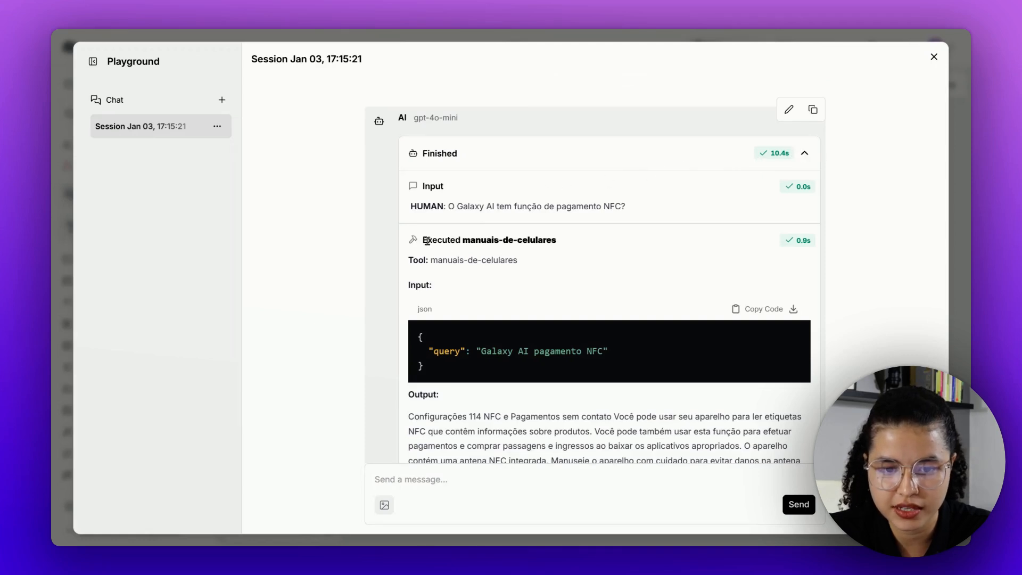
pyautogui.scroll(-2, 511, 258)
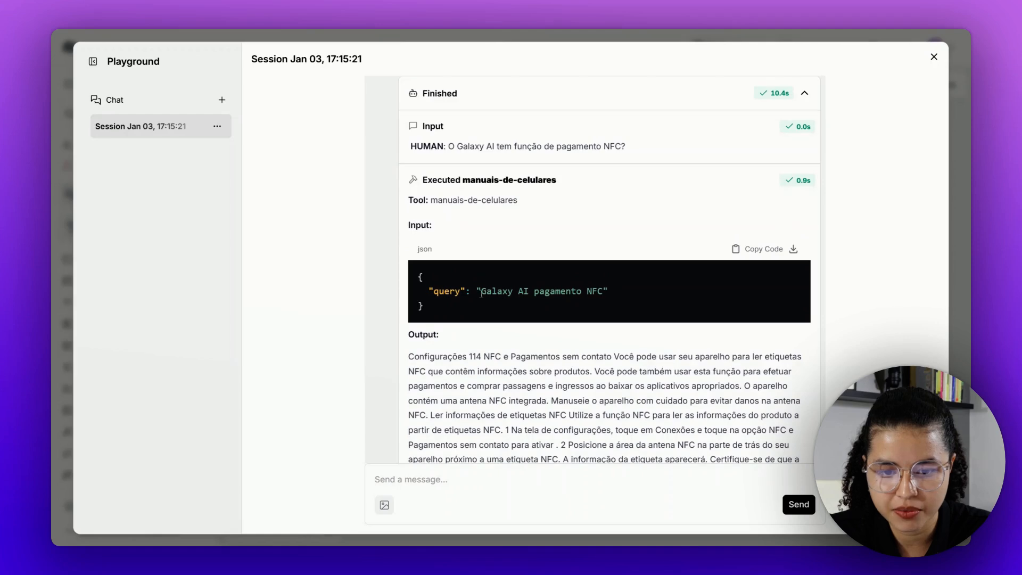
pyautogui.moveTo(481, 292); pyautogui.dragTo(607, 294)
pyautogui.scroll(-4, 522, 351)
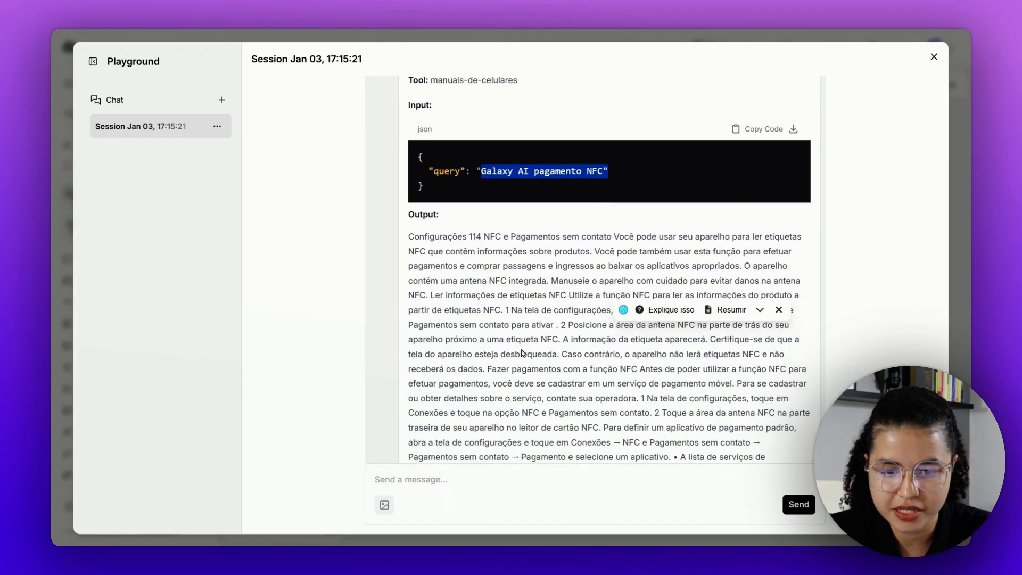
pyautogui.scroll(-5, 575, 282)
pyautogui.scroll(4, 547, 257)
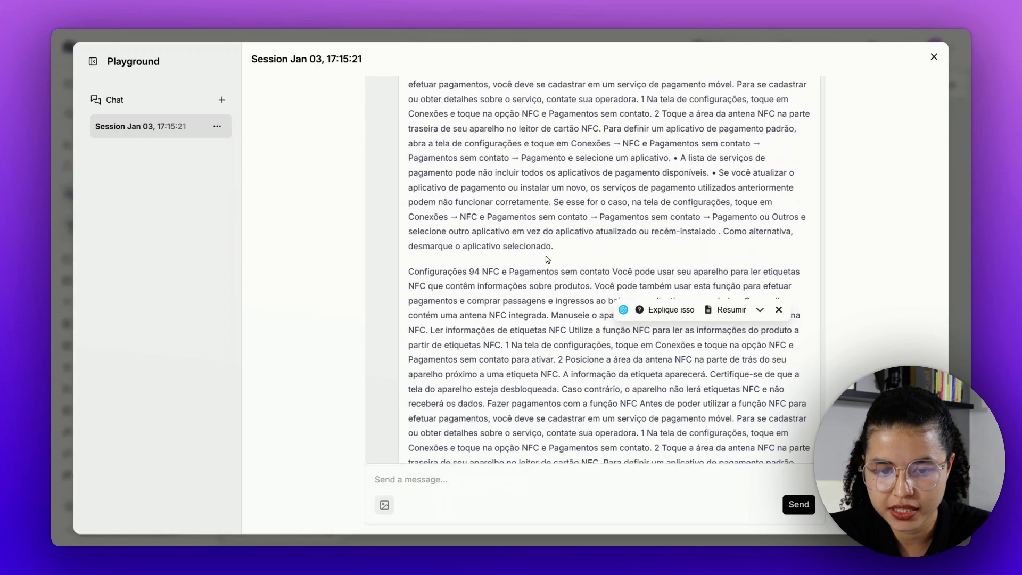
pyautogui.scroll(-10, 587, 250)
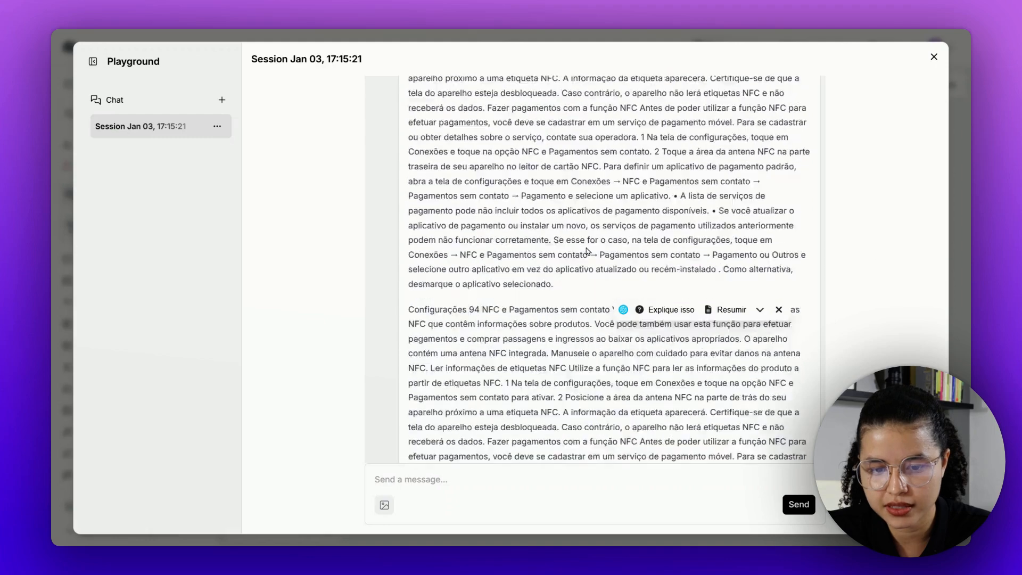
pyautogui.scroll(-20, 587, 250)
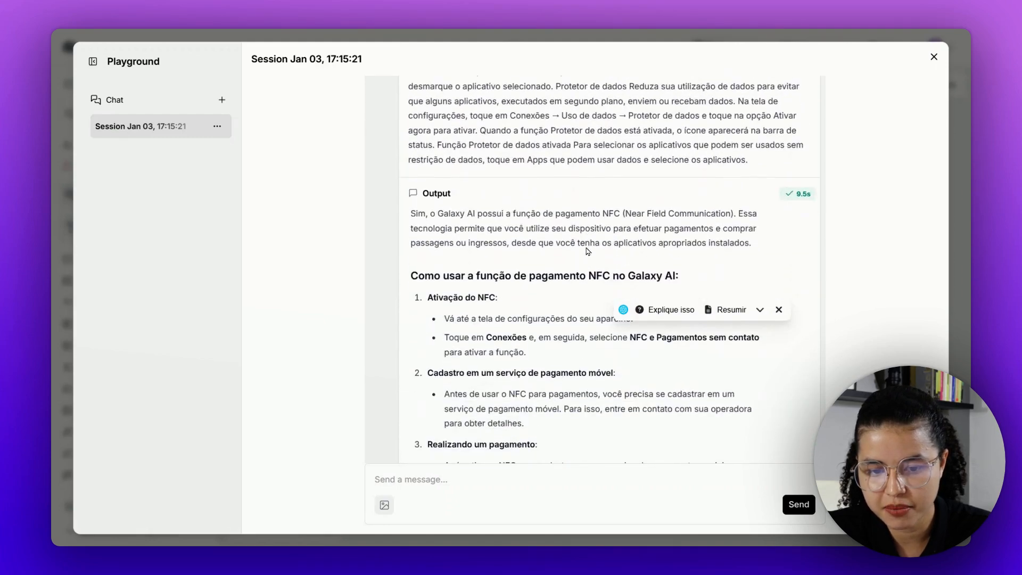
pyautogui.scroll(-3, 587, 250)
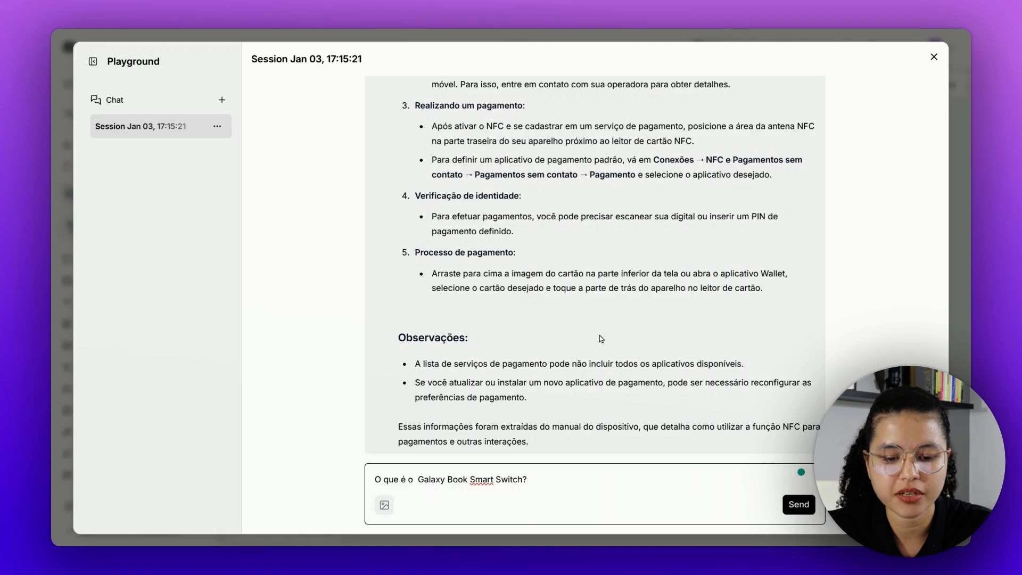
# - Ask "O que é o Galaxy Book Smart Switch?" in the Playground and expand the execution details of the agent's answer
pyautogui.click(799, 504)
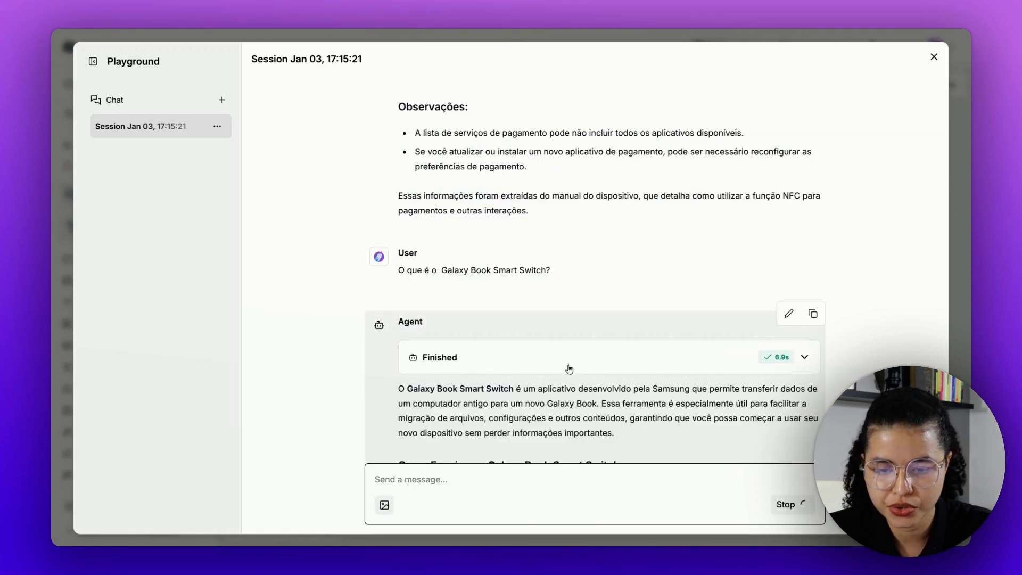
pyautogui.click(568, 362)
pyautogui.scroll(3, 627, 297)
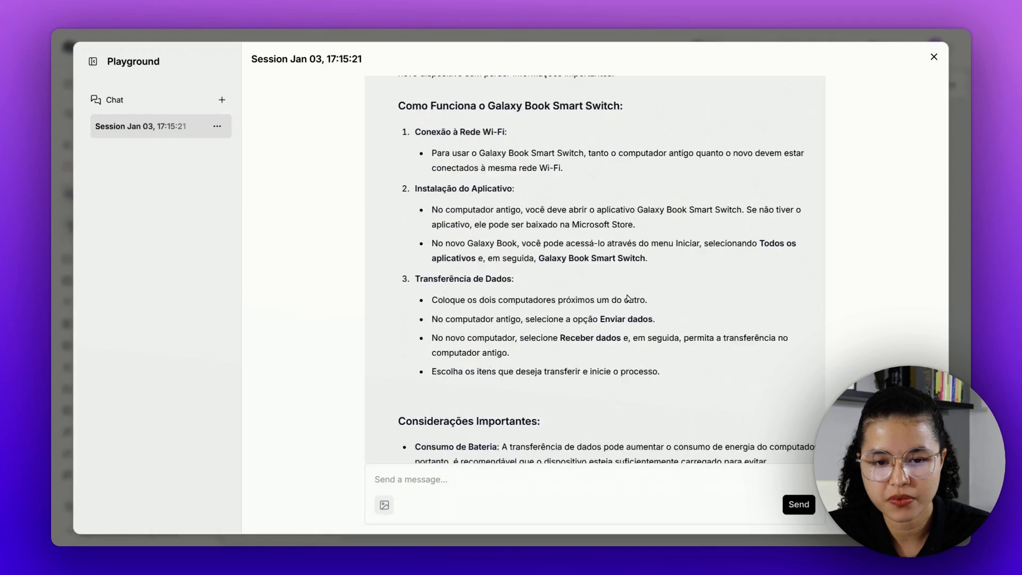
# - Examine which retriever tool and query the agent used for the Smart Switch question, the retrieved manual passages and the generated answer
pyautogui.scroll(-6, 628, 299)
pyautogui.scroll(2, 627, 298)
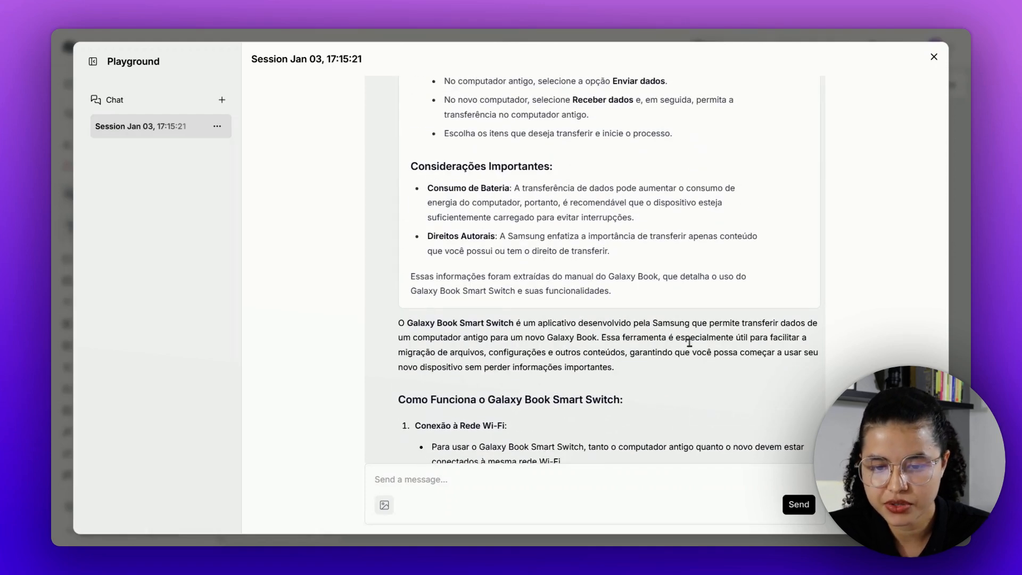
pyautogui.scroll(-8, 612, 320)
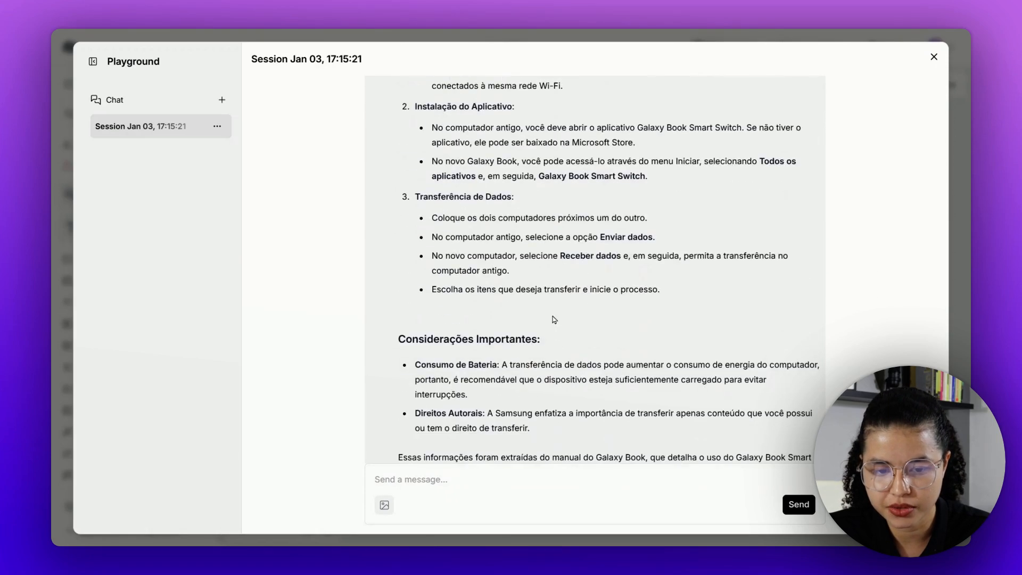
pyautogui.scroll(-1, 579, 281)
pyautogui.scroll(13, 580, 281)
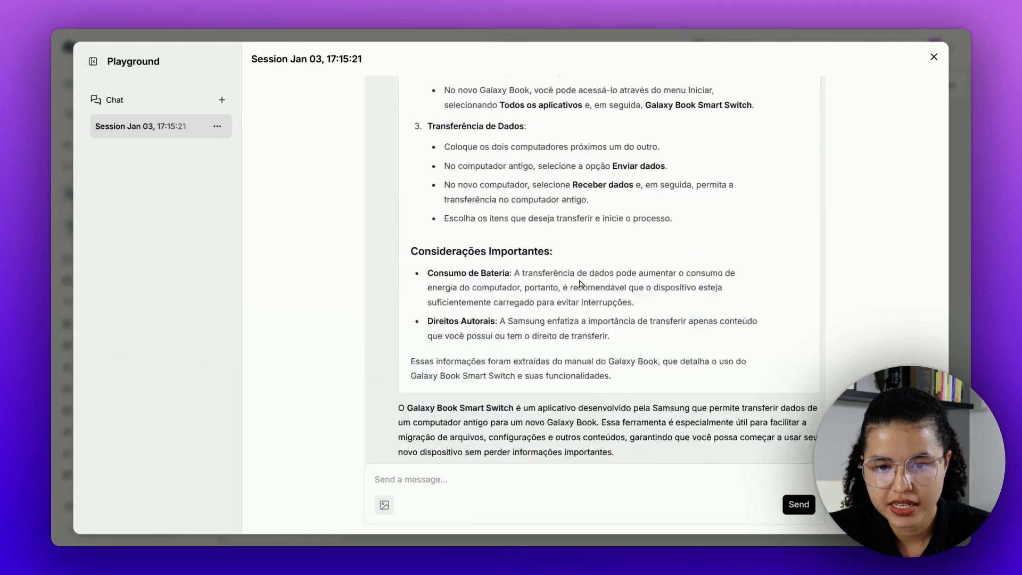
pyautogui.scroll(13, 579, 281)
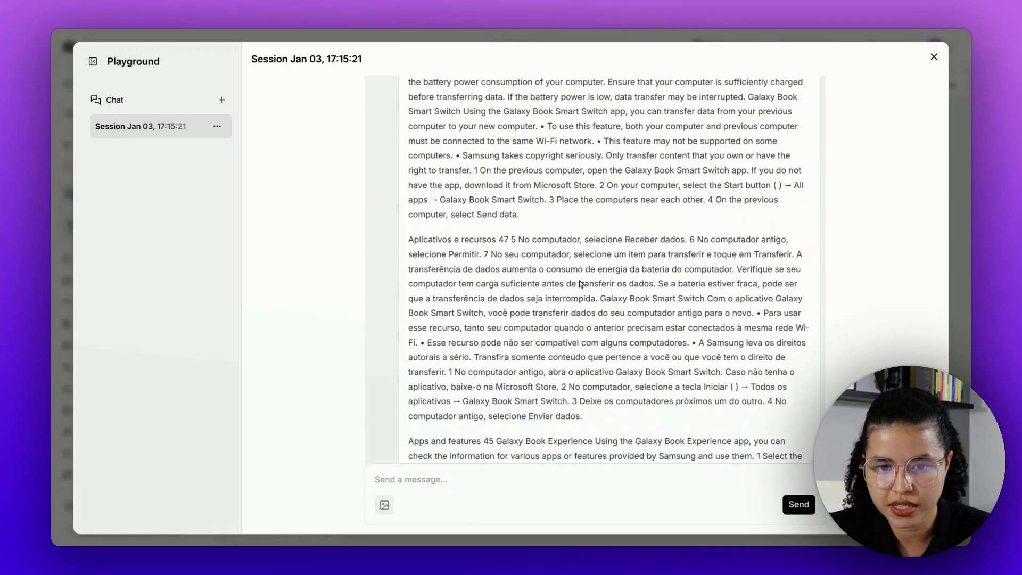
pyautogui.scroll(10, 446, 315)
pyautogui.scroll(-8, 522, 468)
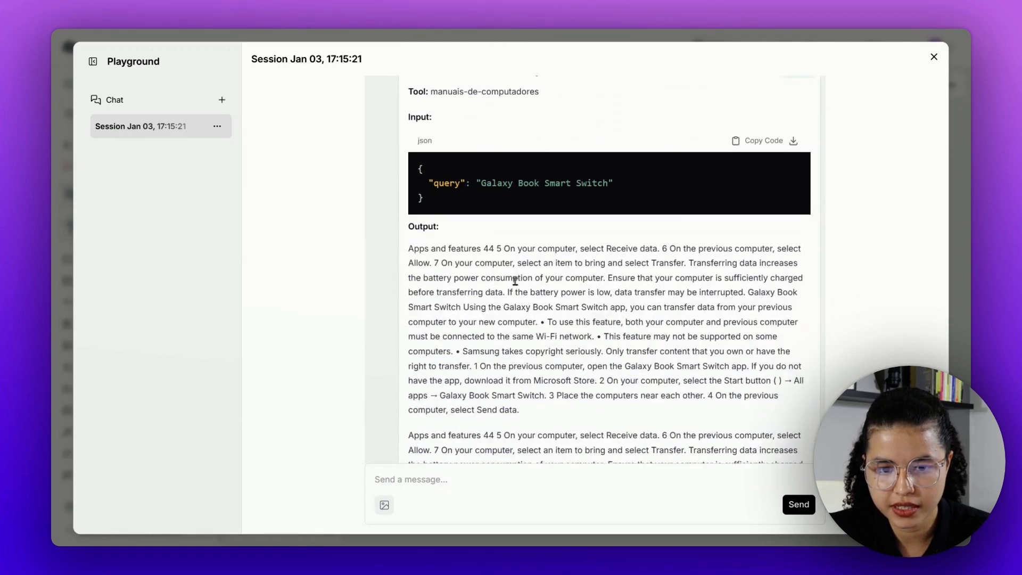
pyautogui.scroll(2, 515, 280)
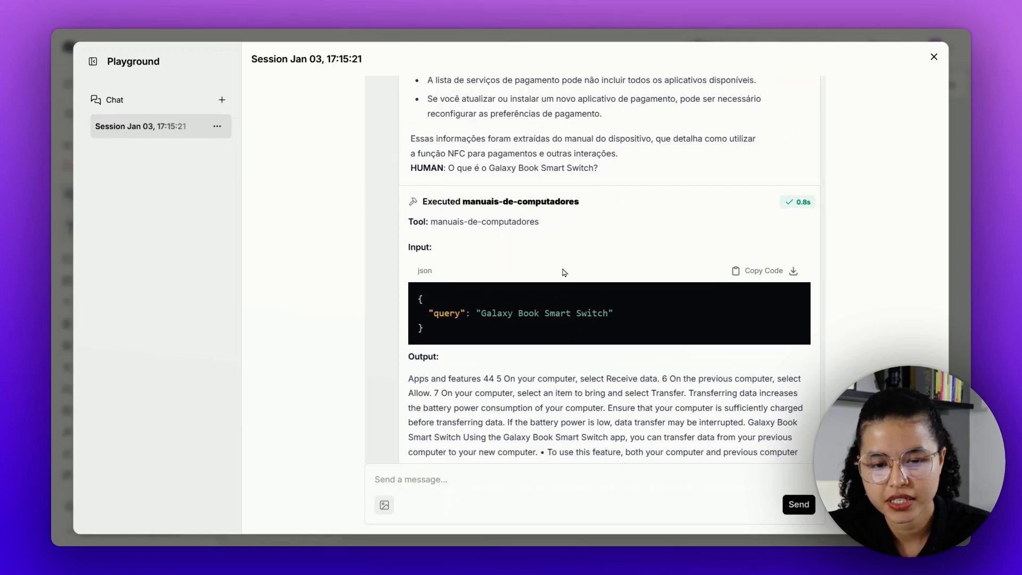
pyautogui.scroll(-2, 565, 340)
pyautogui.scroll(-15, 495, 275)
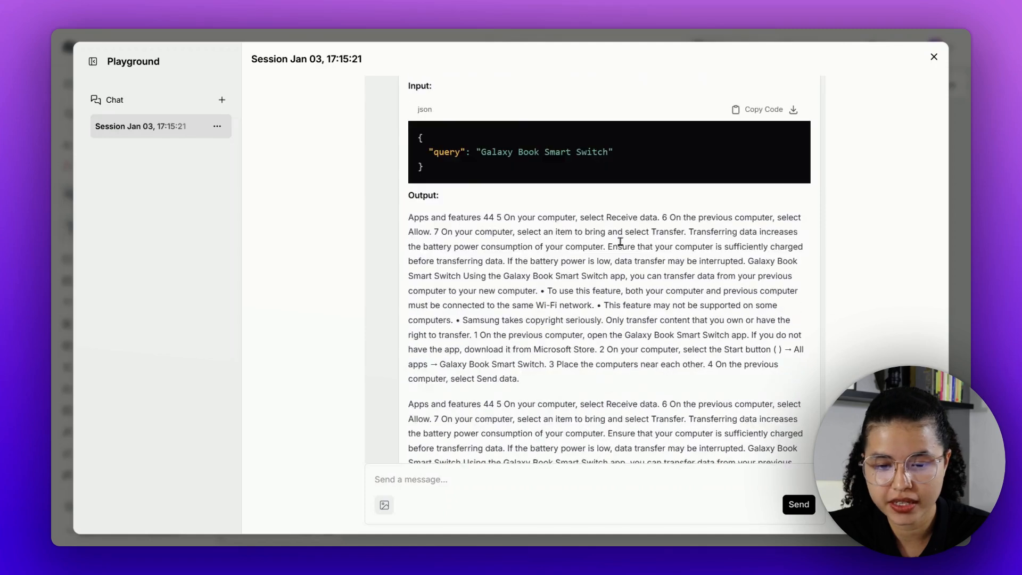
pyautogui.scroll(-4, 577, 284)
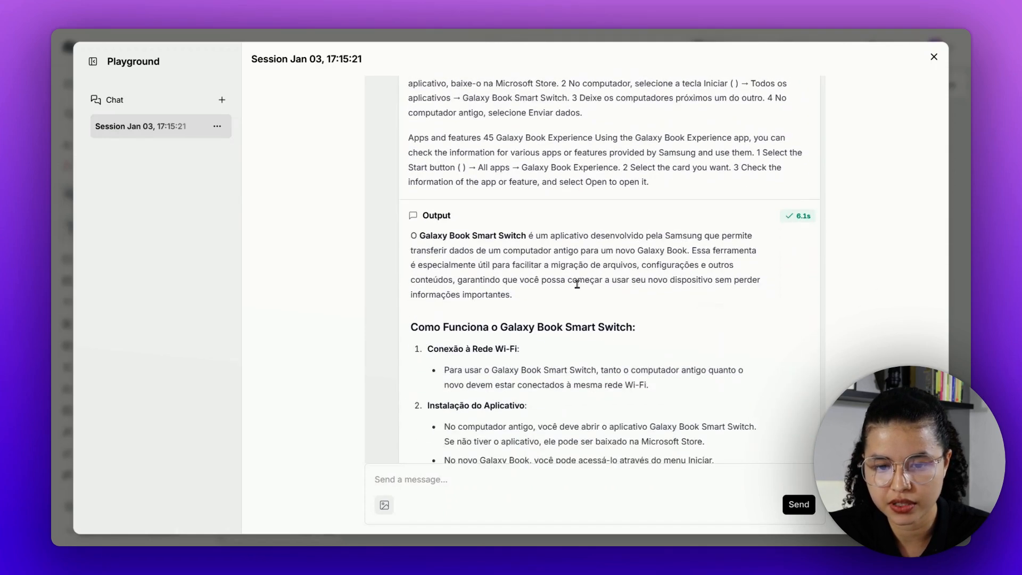
pyautogui.scroll(-8, 583, 210)
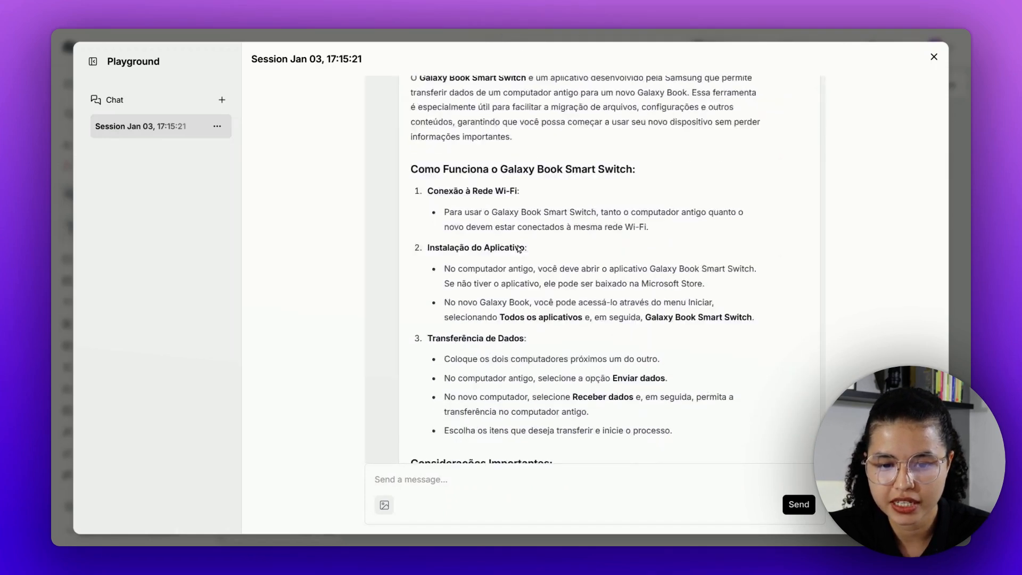
pyautogui.scroll(-3, 572, 299)
pyautogui.scroll(-17, 573, 299)
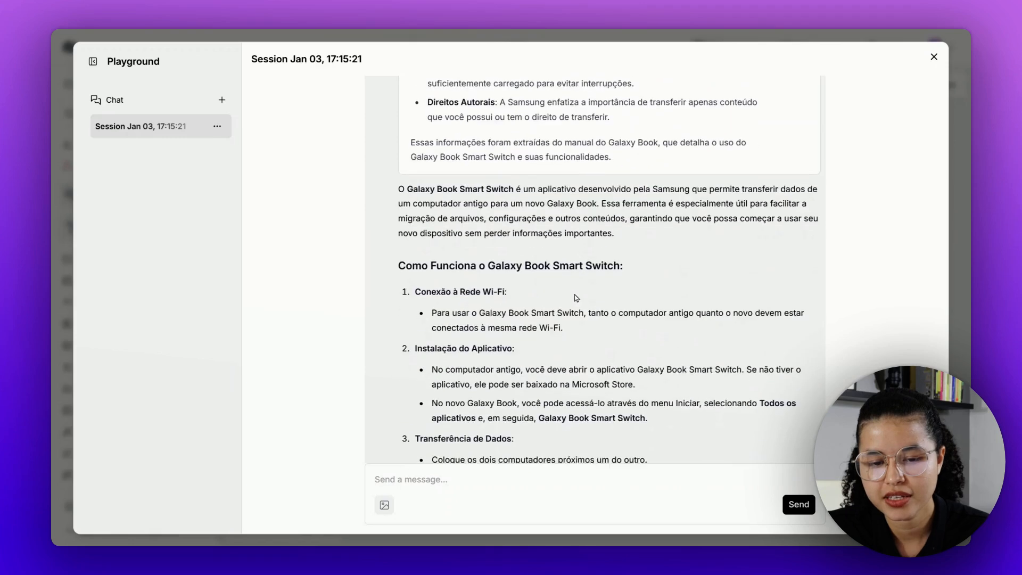